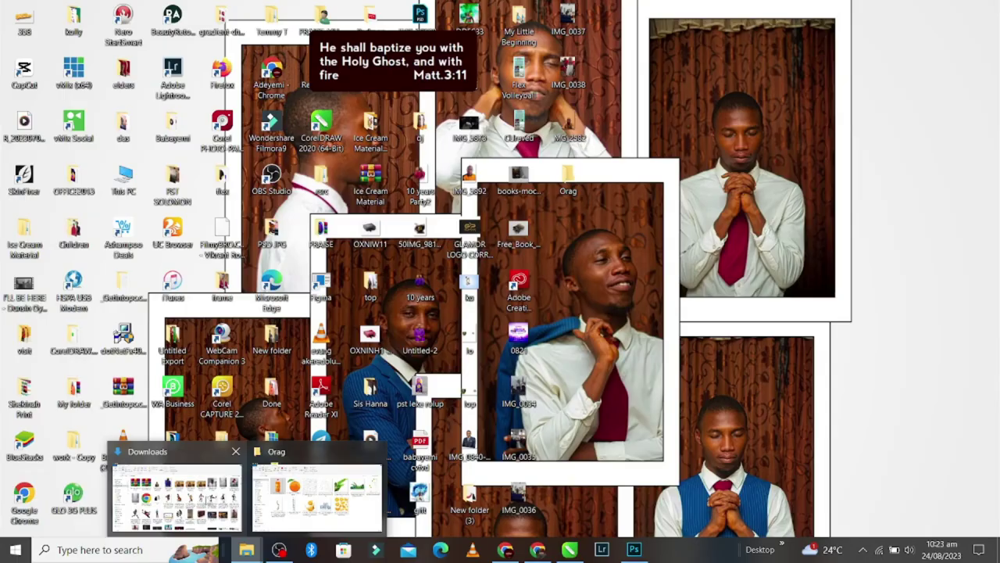
# Bring the File Explorer window showing the Downloads folder to the front
pyautogui.click(207, 500)
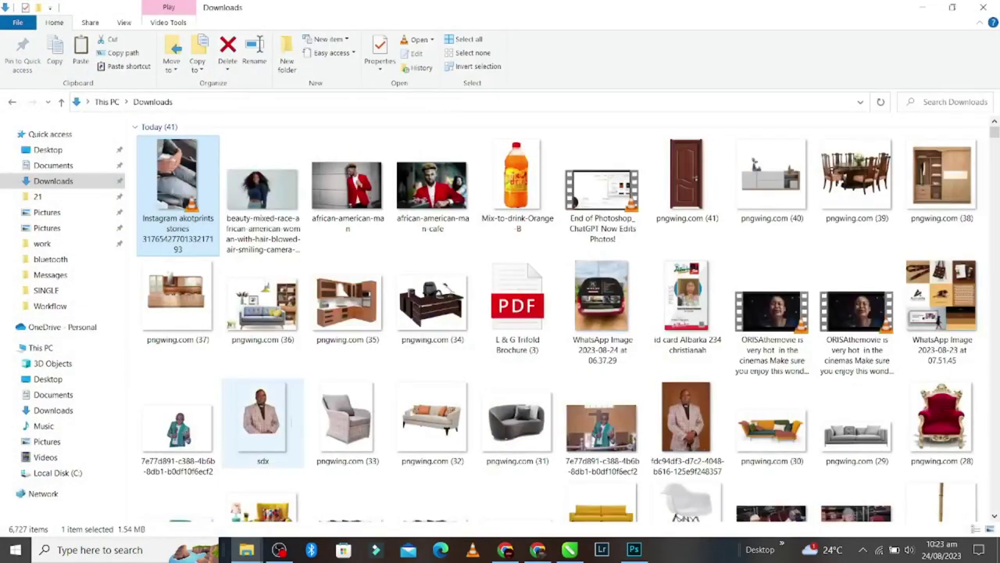
# Open the jungle podium backdrop in Photoshop, then select the orange-juice splash in the Orag folder
pyautogui.scroll(-3, 512, 403)
pyautogui.moveTo(179, 442)
pyautogui.mouseDown()
pyautogui.moveTo(635, 556)
pyautogui.moveTo(646, 32)
pyautogui.mouseUp()
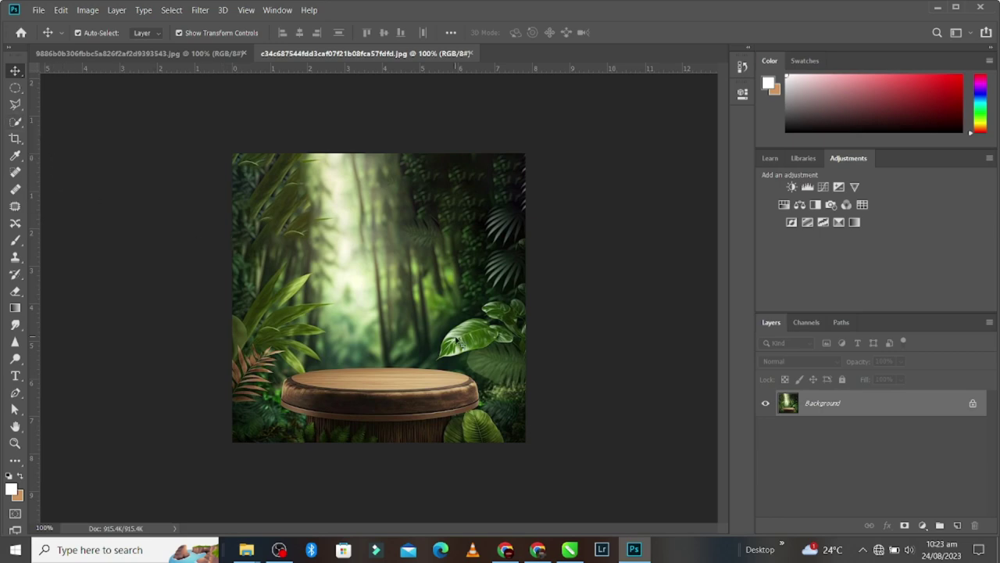
pyautogui.moveTo(246, 549)
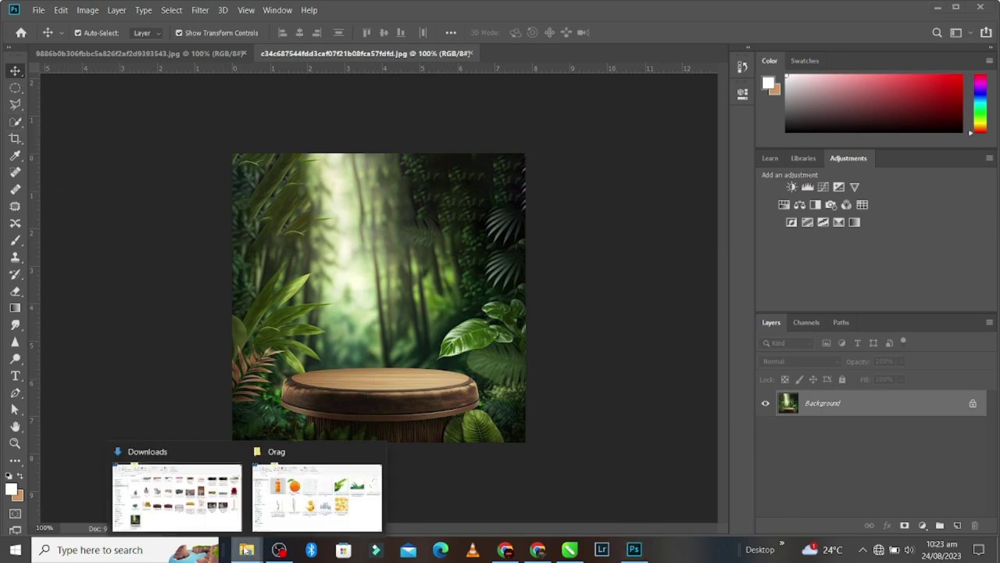
pyautogui.click(285, 502)
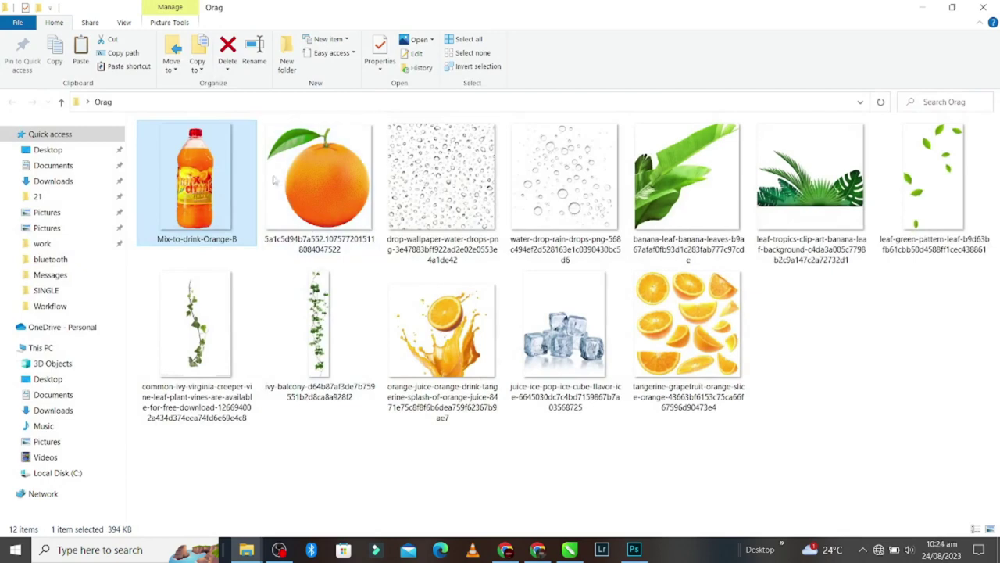
pyautogui.keyDown('ctrl'); pyautogui.click(463, 336); pyautogui.keyUp('ctrl')
# Place the bottle and splash images, shrinking the splash and tilting it clockwise
pyautogui.moveTo(462, 327)
pyautogui.mouseDown()
pyautogui.moveTo(625, 457)
pyautogui.moveTo(387, 268)
pyautogui.mouseUp()
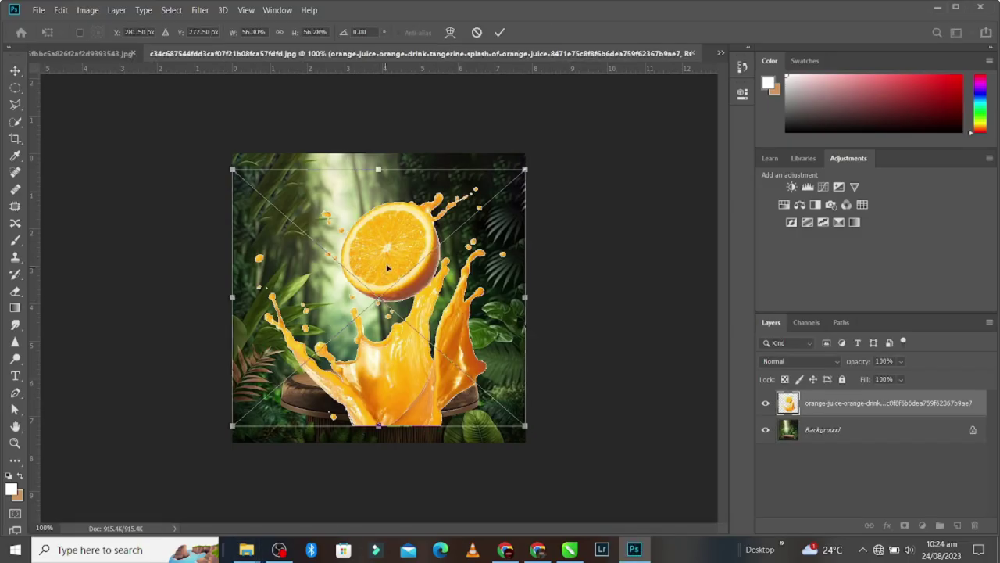
pyautogui.moveTo(378, 170); pyautogui.dragTo(379, 335)
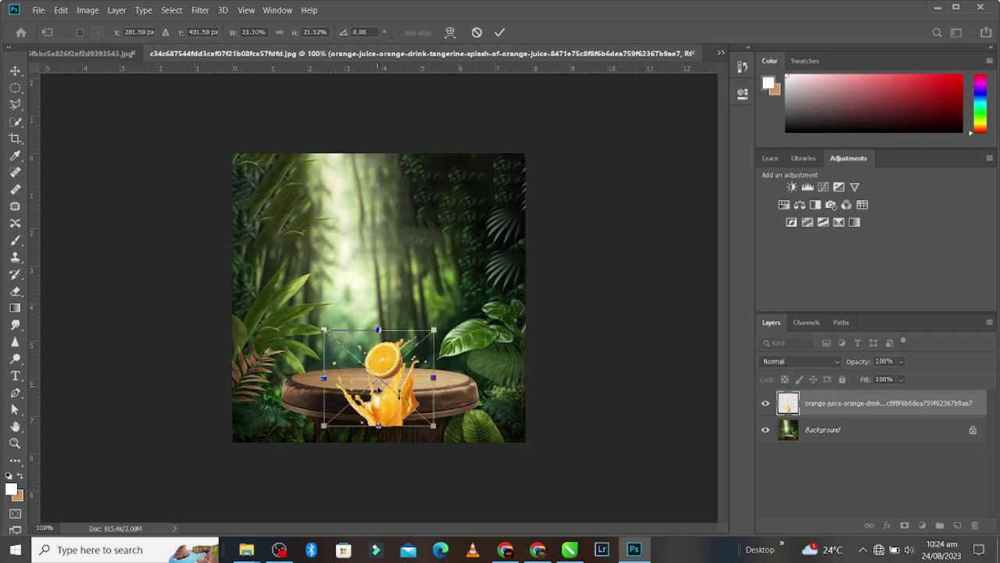
pyautogui.moveTo(393, 376); pyautogui.dragTo(421, 242)
pyautogui.moveTo(475, 200); pyautogui.dragTo(525, 225)
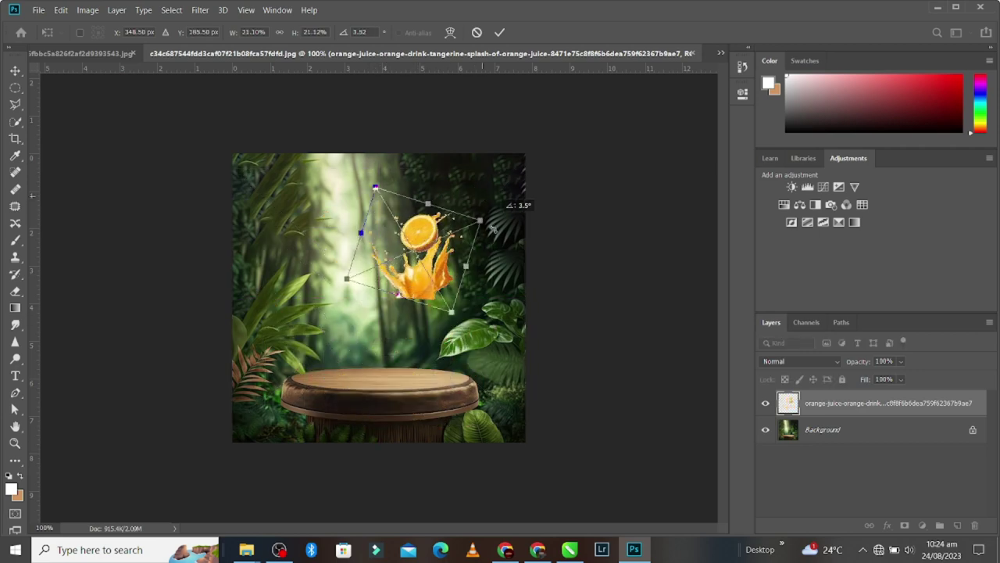
pyautogui.click(500, 32)
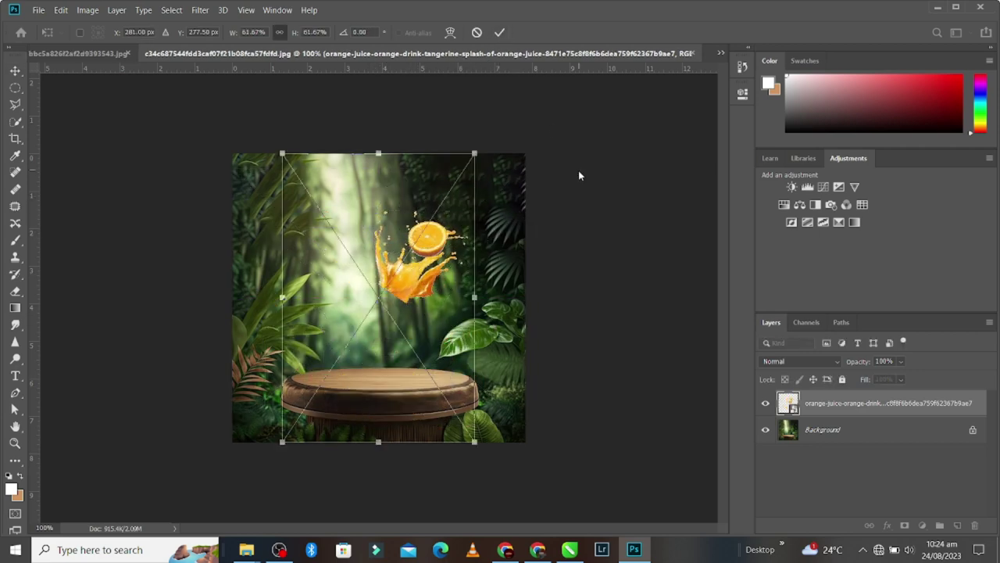
# Scale the bottle onto the wooden podium and nudge the splash behind its top right
pyautogui.moveTo(378, 150); pyautogui.dragTo(378, 267)
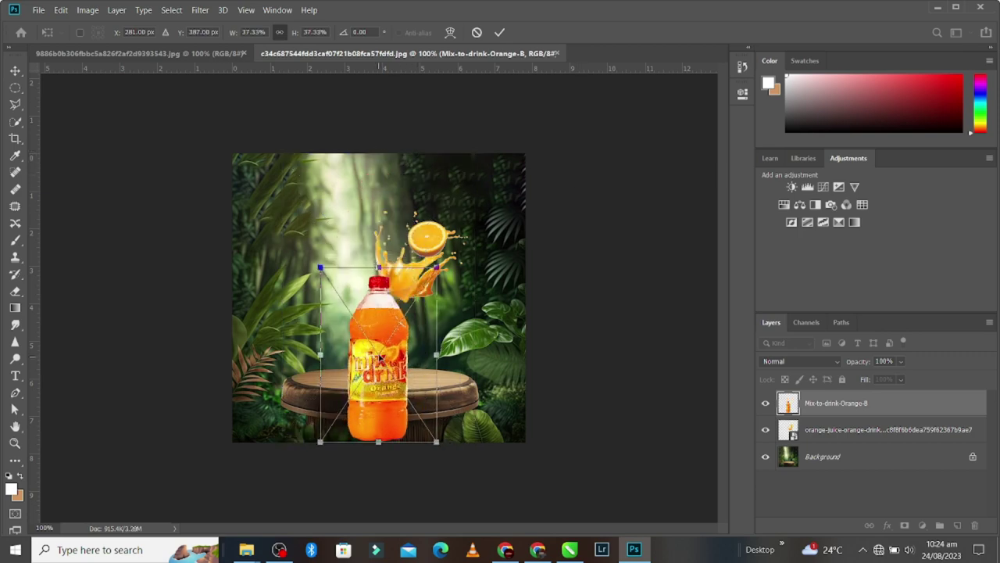
pyautogui.moveTo(381, 358); pyautogui.dragTo(378, 301)
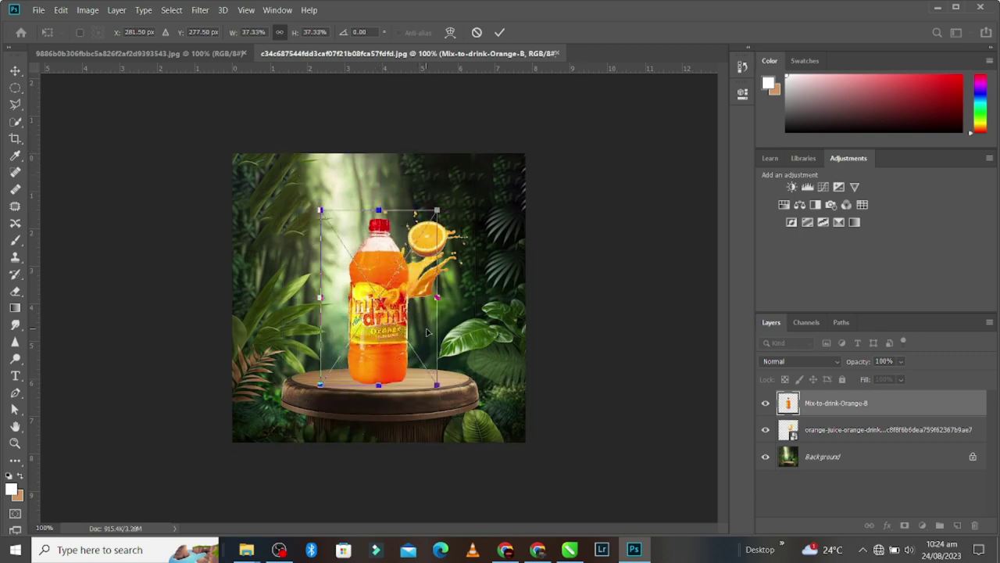
pyautogui.hotkey('ctrl', '+')
pyautogui.click(499, 32)
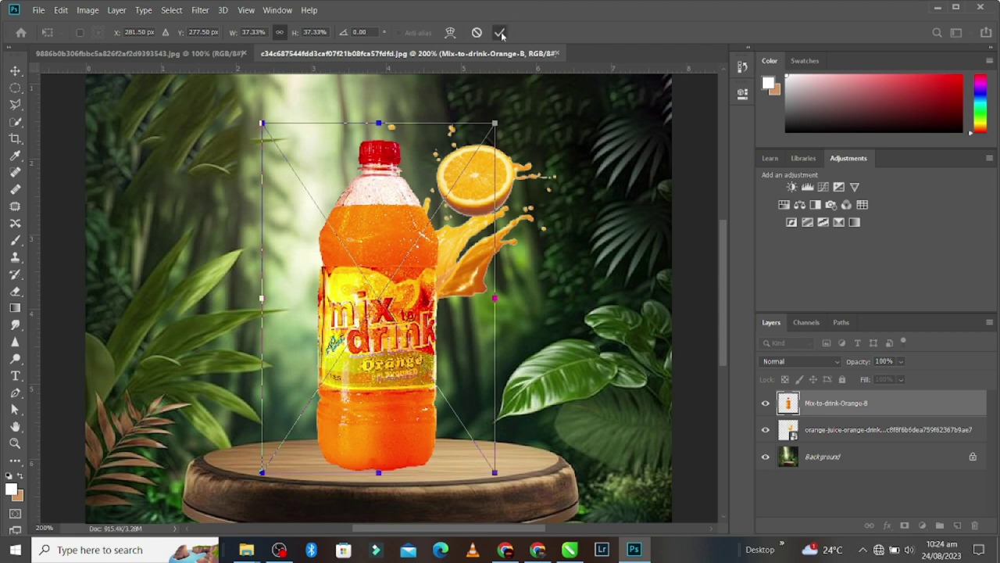
pyautogui.moveTo(472, 186)
pyautogui.mouseDown()
pyautogui.moveTo(485, 197)
pyautogui.moveTo(474, 180)
pyautogui.moveTo(326, 286)
pyautogui.mouseUp()
# Duplicate the splash, flip it horizontally and place it angled on the bottle's left
pyautogui.hotkey('ctrl', 'j')
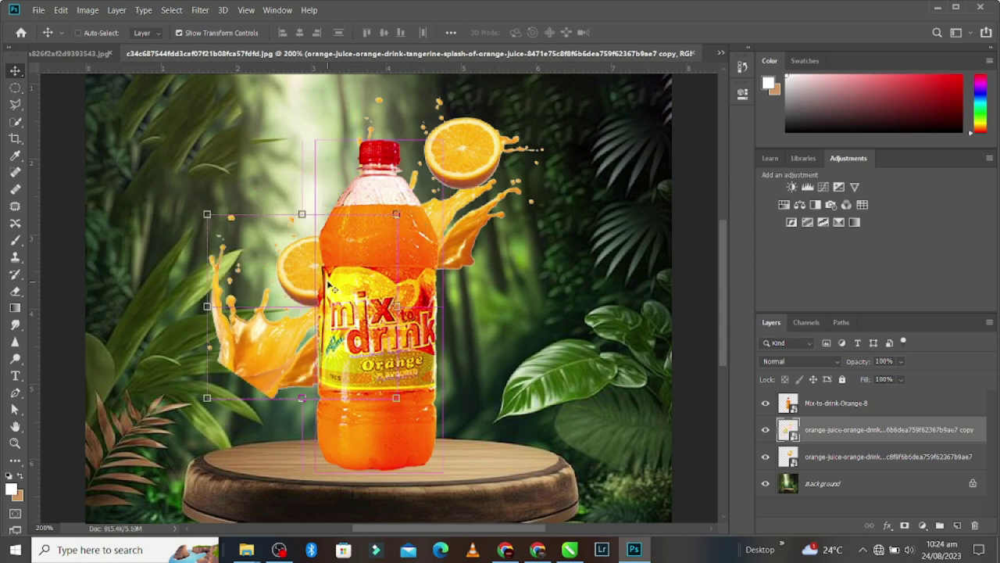
pyautogui.hotkey('ctrl', 't')
pyautogui.moveTo(202, 249); pyautogui.dragTo(254, 204)
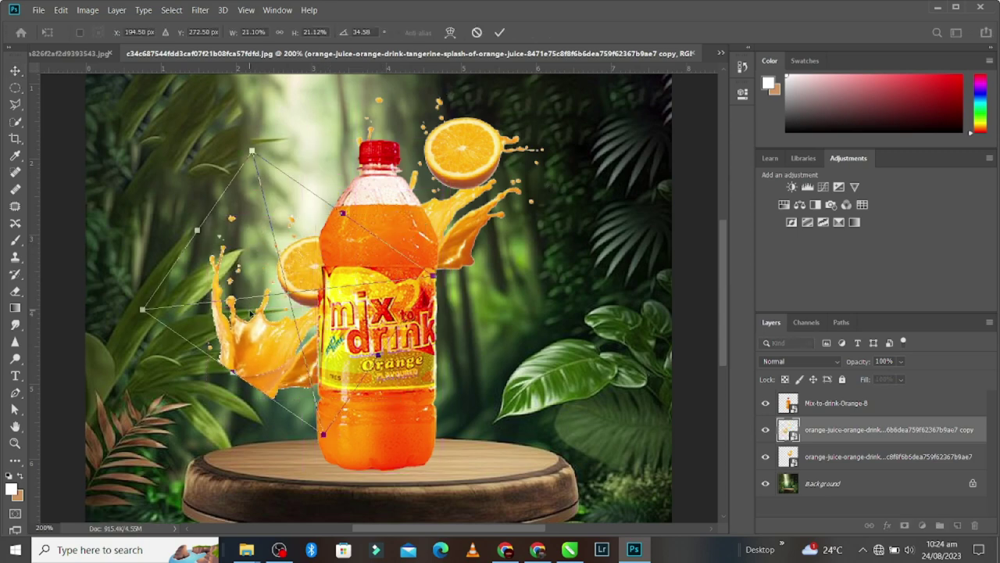
pyautogui.rightClick(250, 313)
pyautogui.click(312, 458)
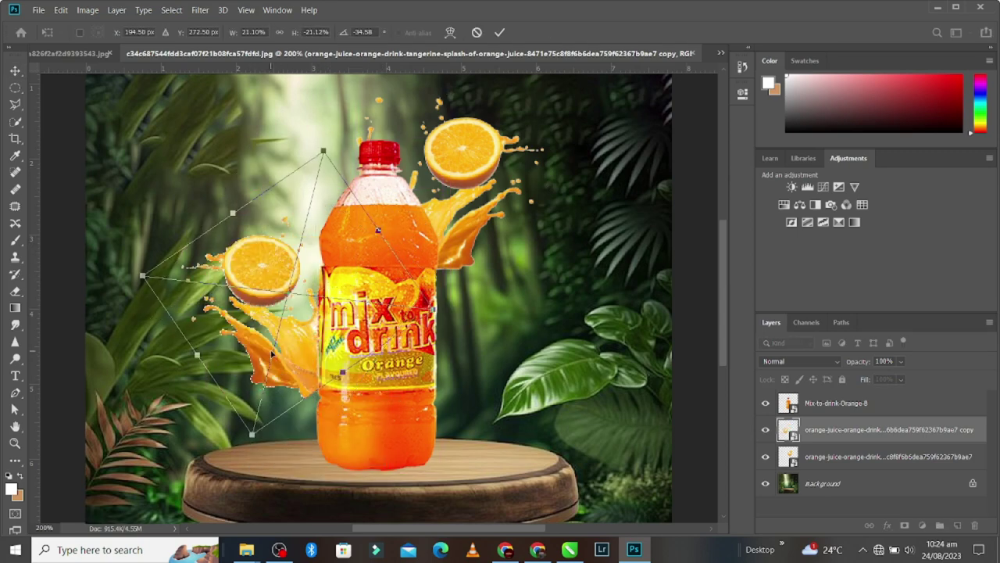
pyautogui.moveTo(271, 354); pyautogui.dragTo(298, 376)
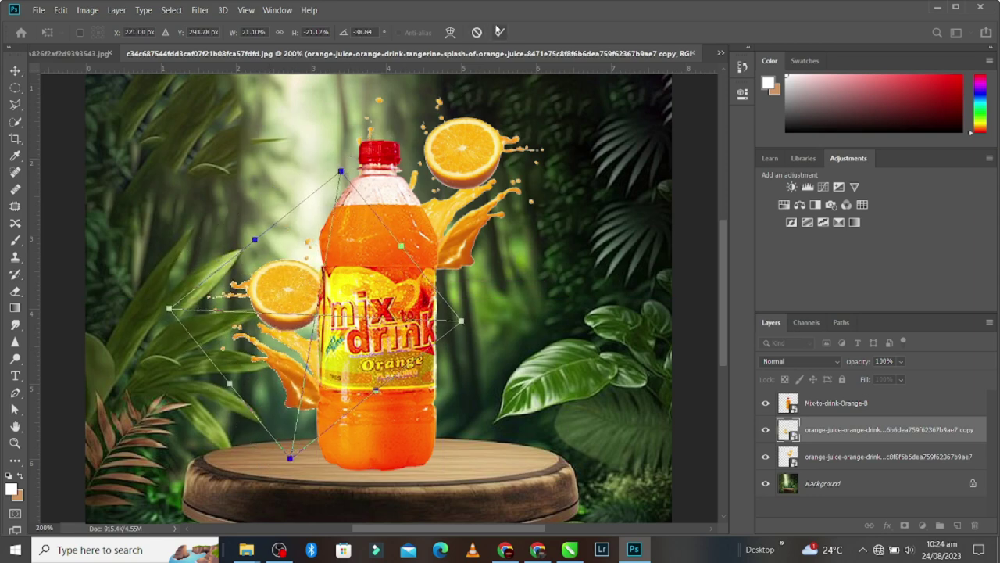
pyautogui.click(500, 32)
pyautogui.click(401, 344)
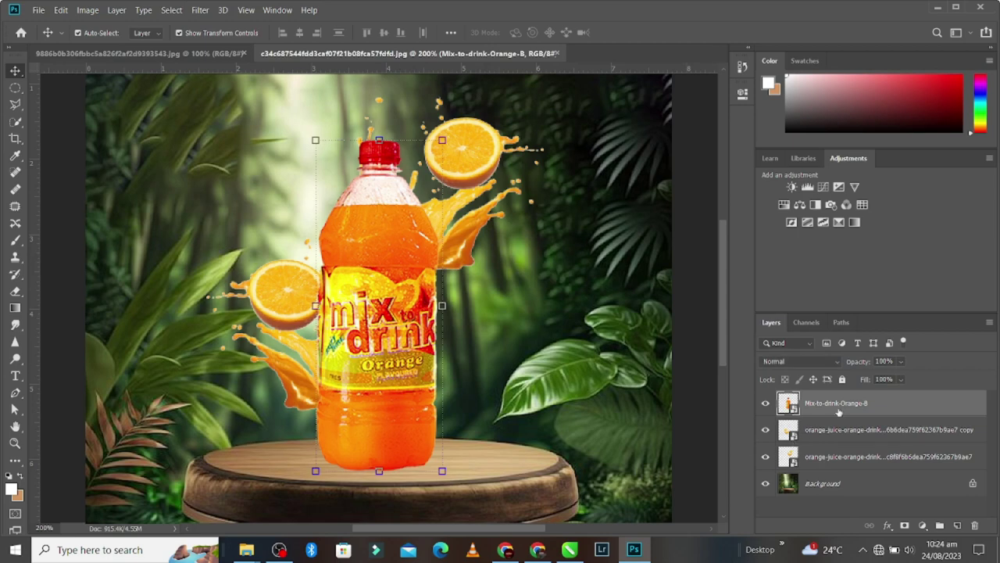
# Add a Drop Shadow layer style to the bottle
pyautogui.doubleClick(887, 403)
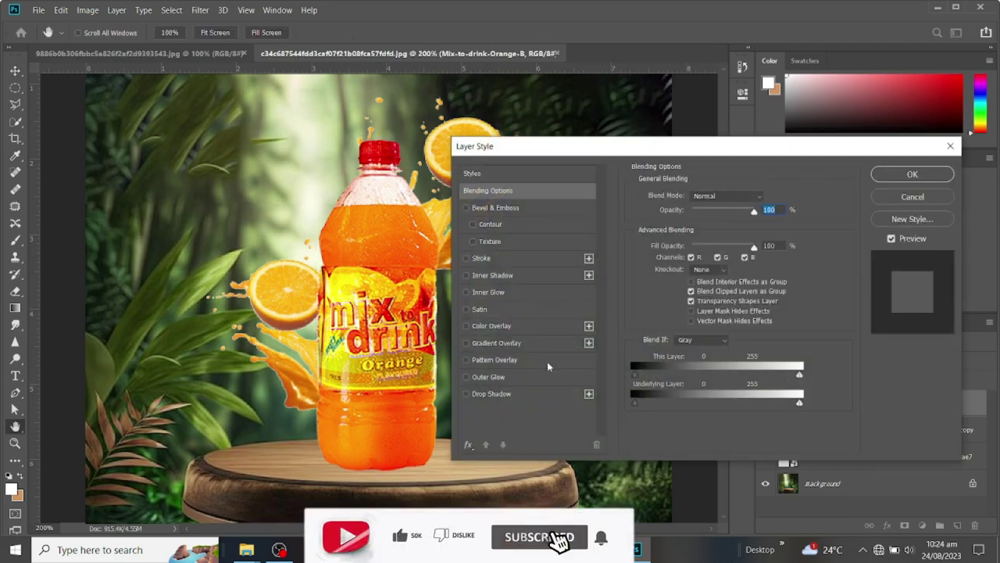
pyautogui.click(497, 396)
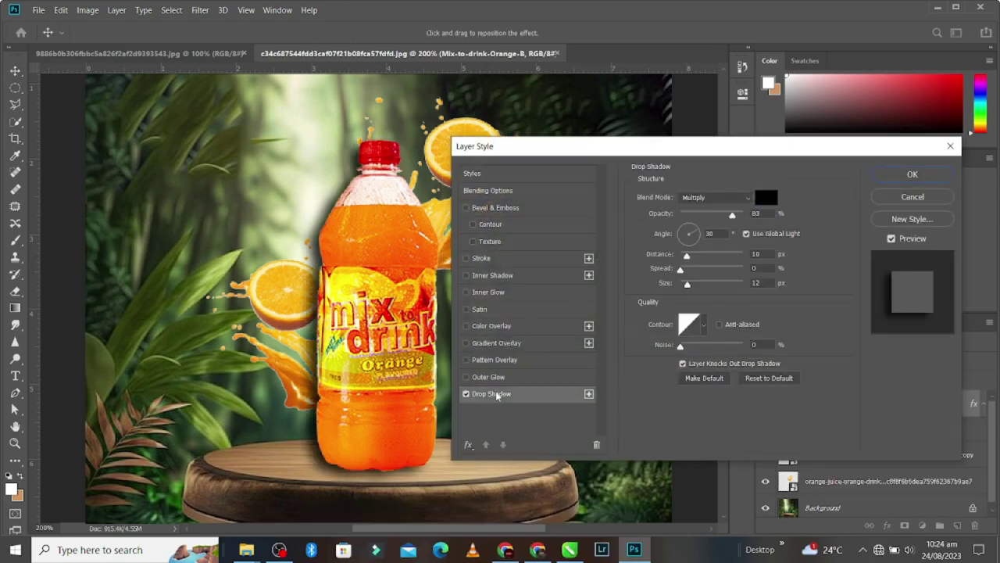
pyautogui.click(906, 176)
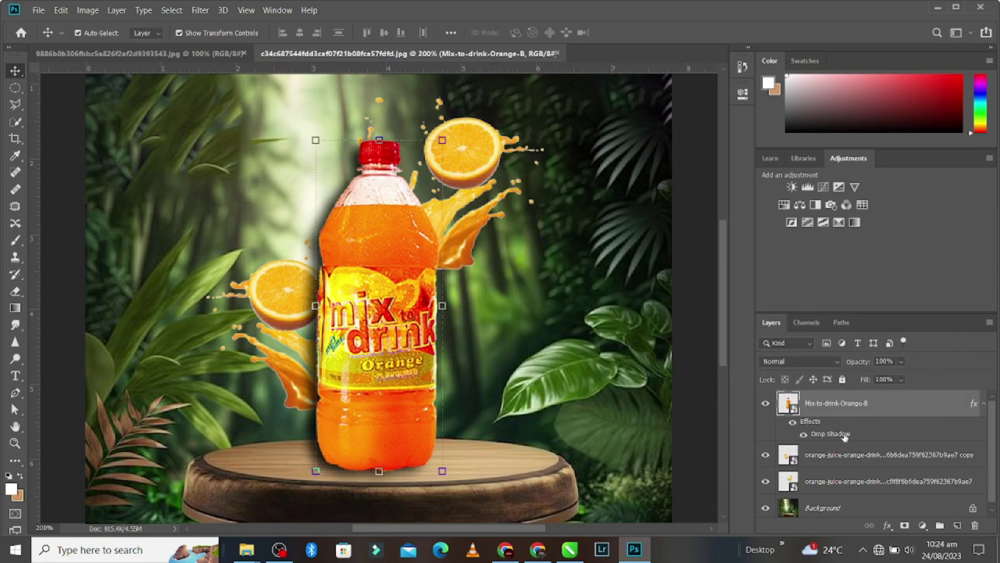
# Separate the bottle's drop shadow onto its own layer and start transforming it
pyautogui.rightClick(845, 437)
pyautogui.click(880, 405)
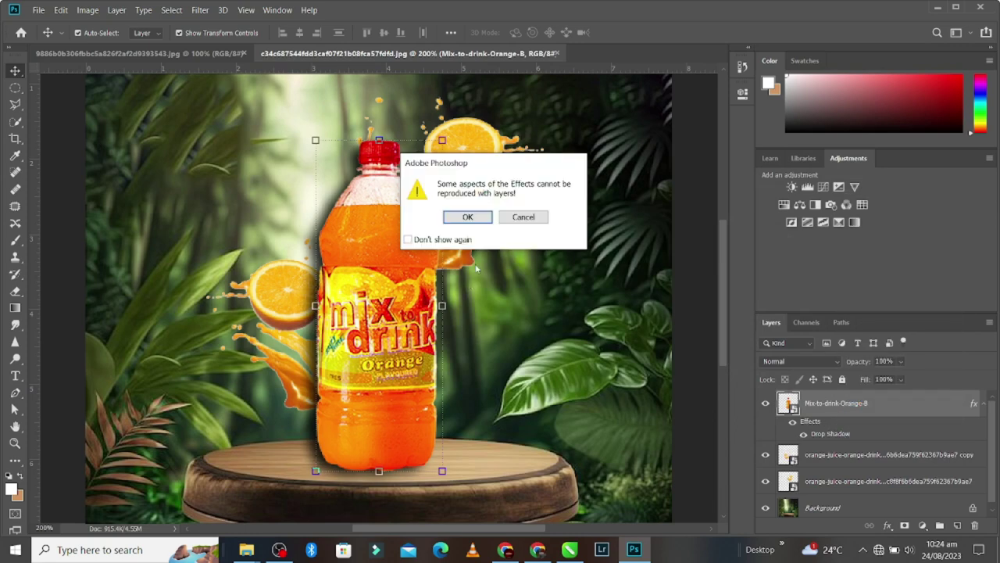
pyautogui.click(473, 219)
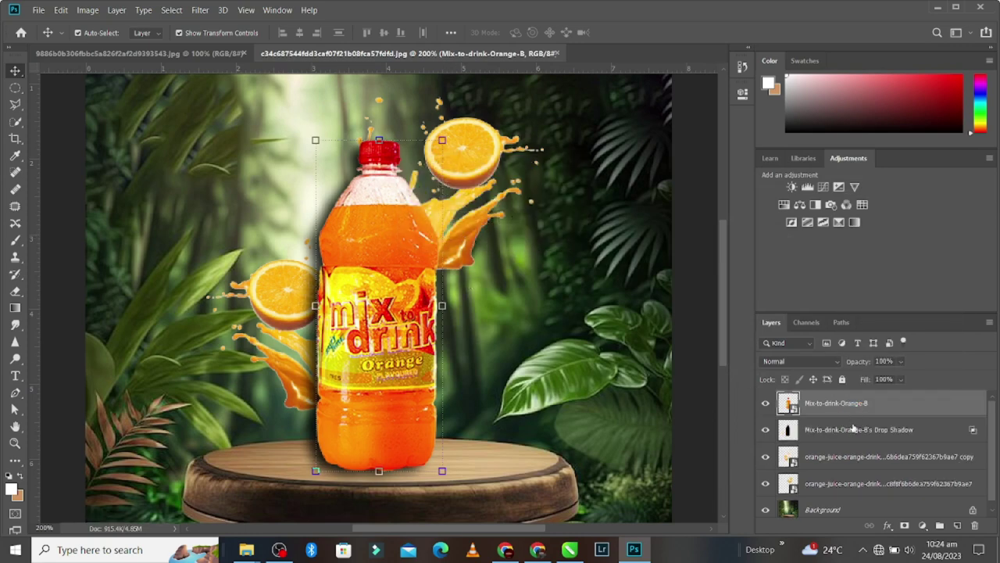
pyautogui.click(785, 429)
pyautogui.hotkey('ctrl', 't')
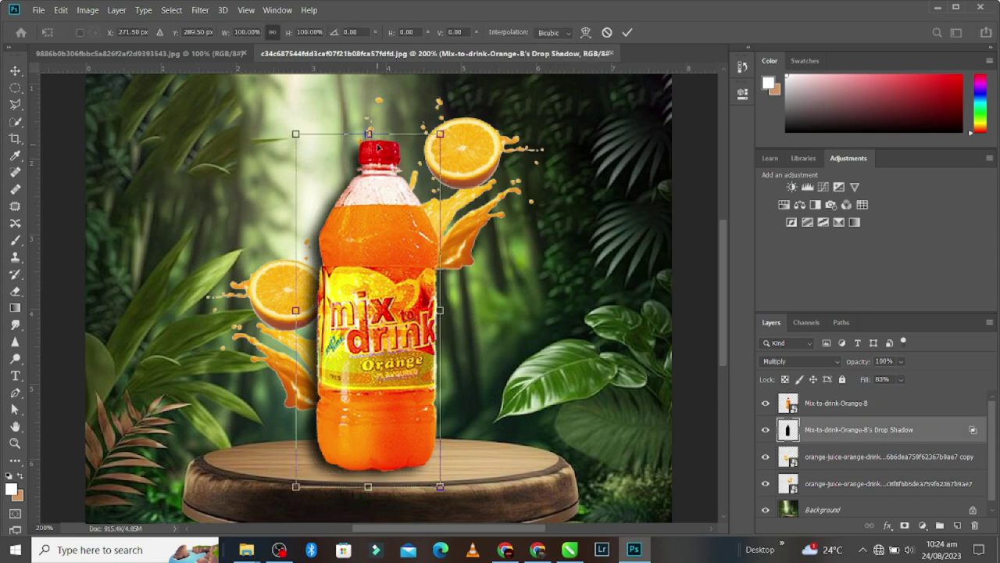
# Switch the shadow to Distort and squash it flat onto the podium
pyautogui.moveTo(368, 133); pyautogui.dragTo(374, 168)
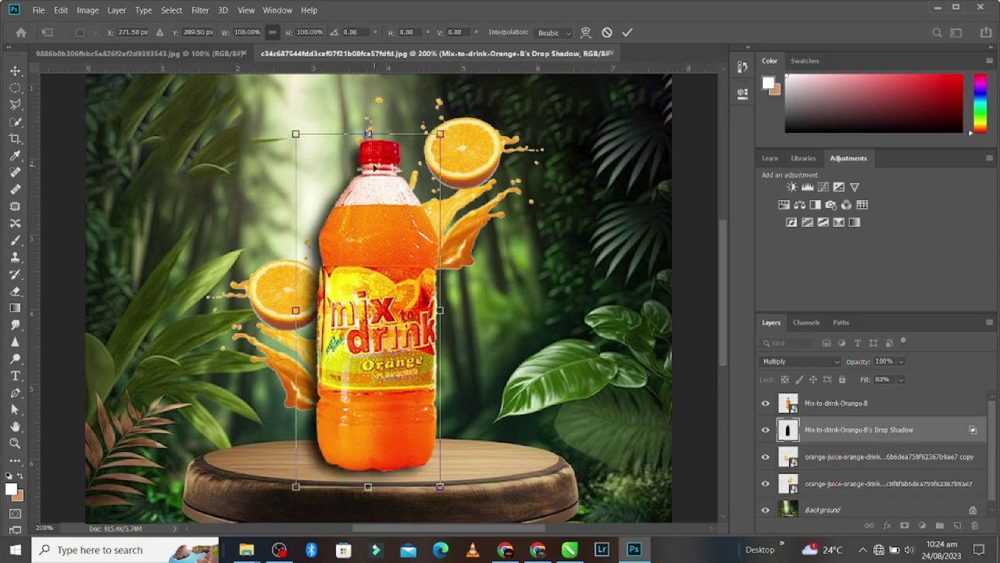
pyautogui.rightClick(345, 147)
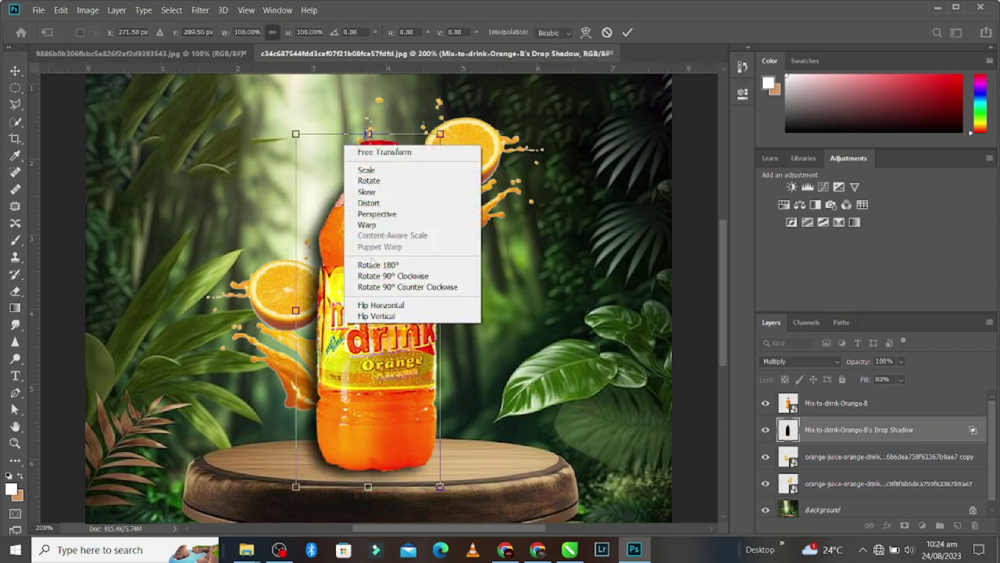
pyautogui.click(378, 203)
pyautogui.moveTo(368, 135); pyautogui.dragTo(355, 440)
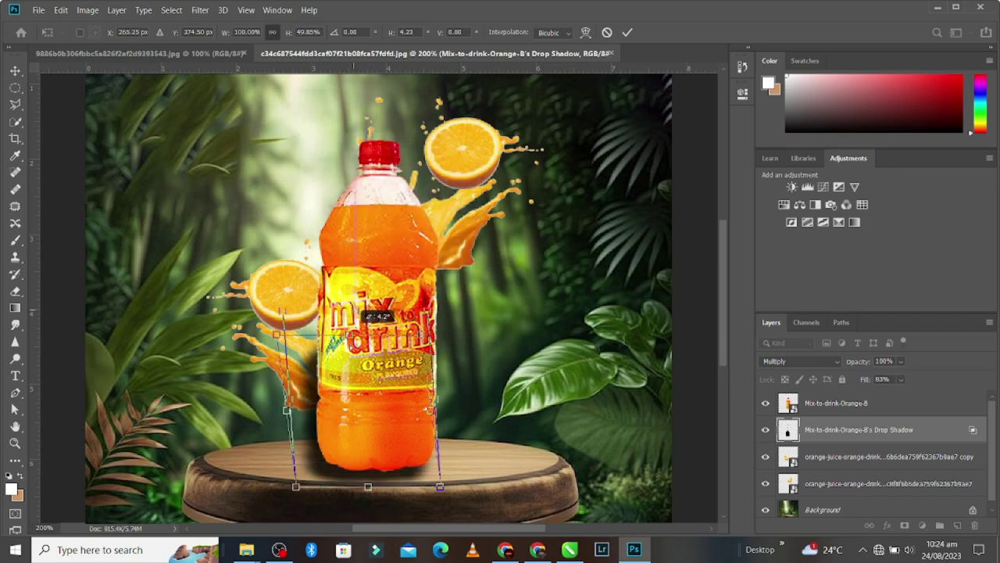
pyautogui.moveTo(368, 488); pyautogui.dragTo(375, 469)
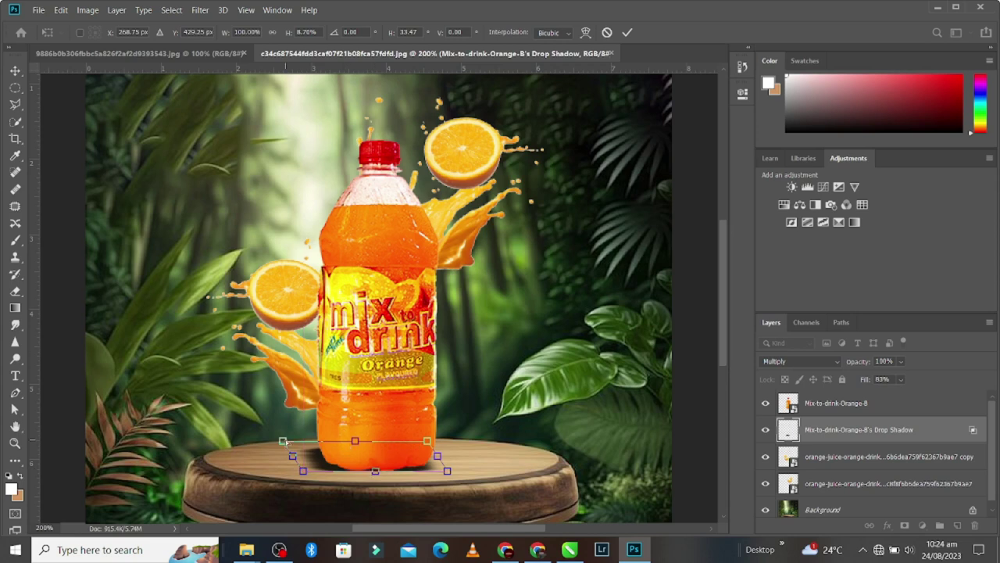
# Adjust the shadow's corners so it skews across the podium top, then apply
pyautogui.moveTo(283, 441); pyautogui.dragTo(276, 431)
pyautogui.moveTo(426, 443); pyautogui.dragTo(450, 429)
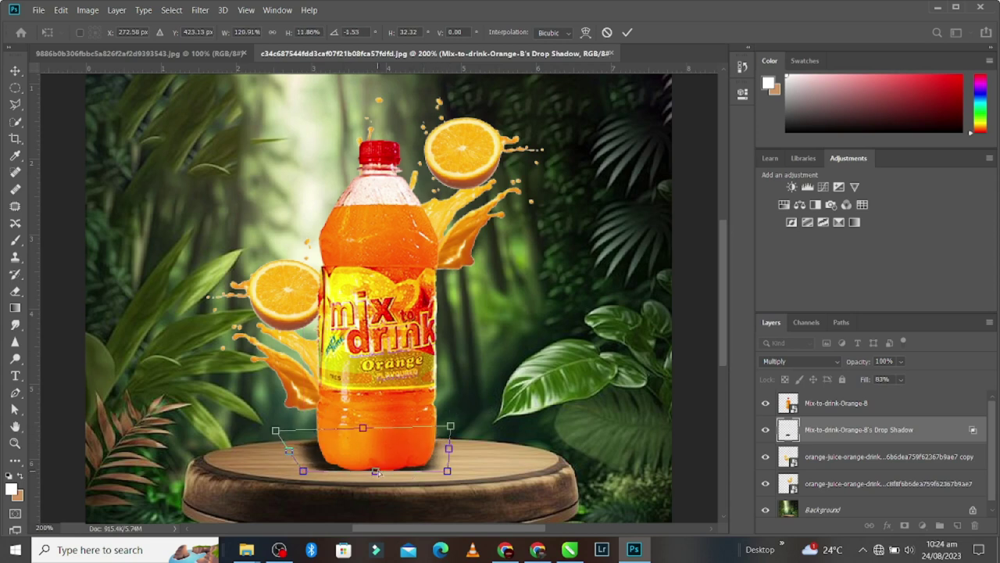
pyautogui.moveTo(376, 472); pyautogui.dragTo(381, 470)
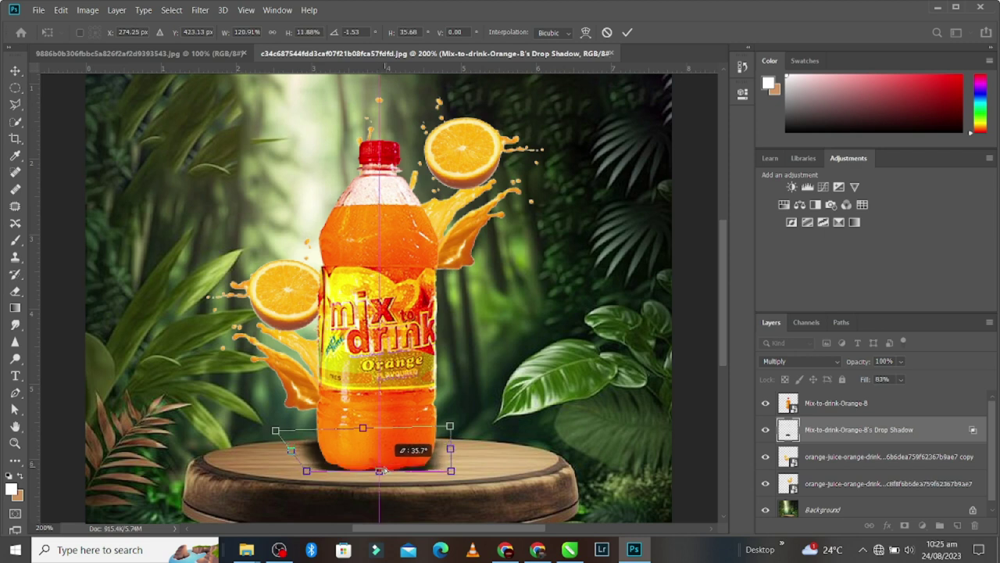
pyautogui.moveTo(306, 471); pyautogui.dragTo(322, 471)
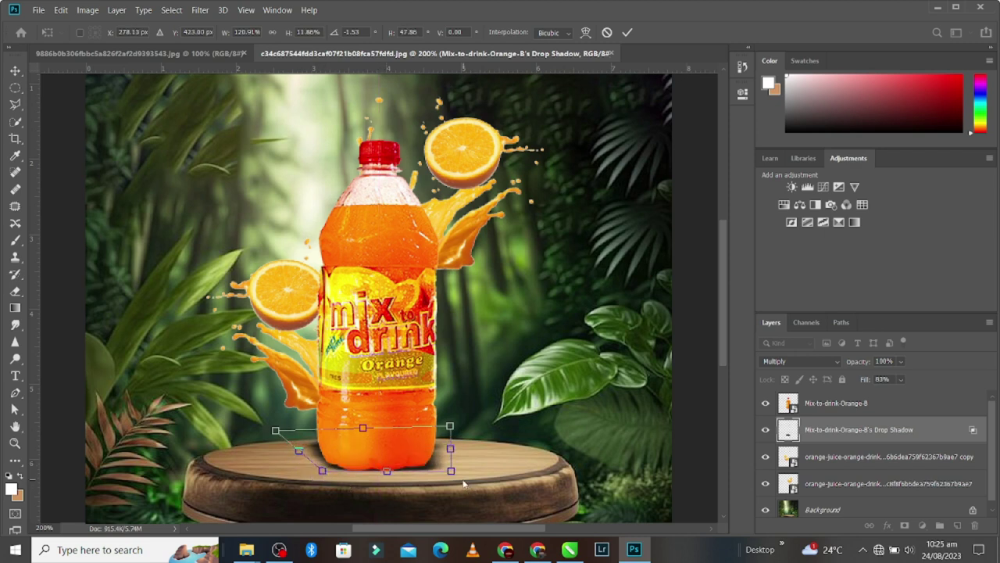
pyautogui.moveTo(451, 471); pyautogui.dragTo(442, 469)
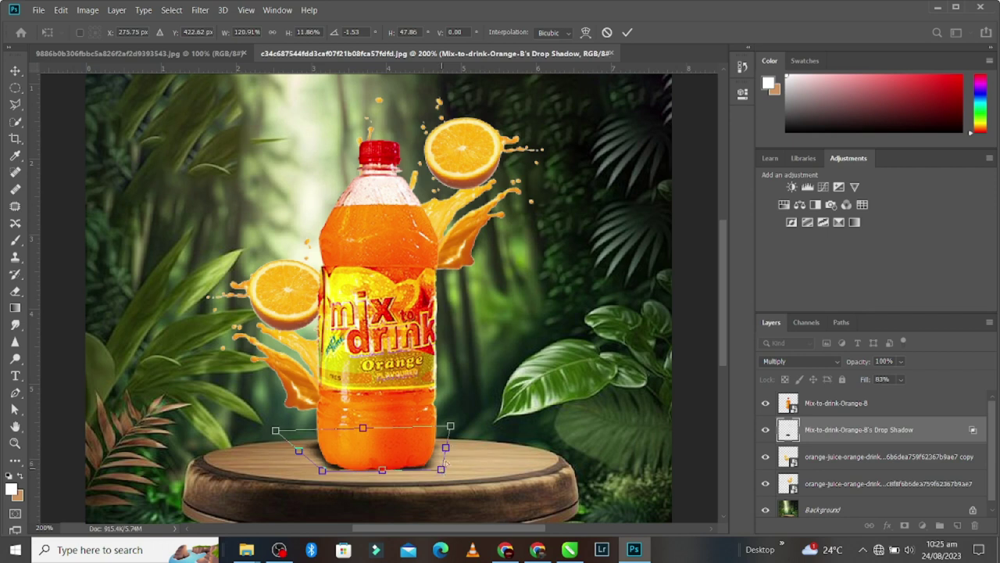
pyautogui.moveTo(457, 425); pyautogui.dragTo(463, 416)
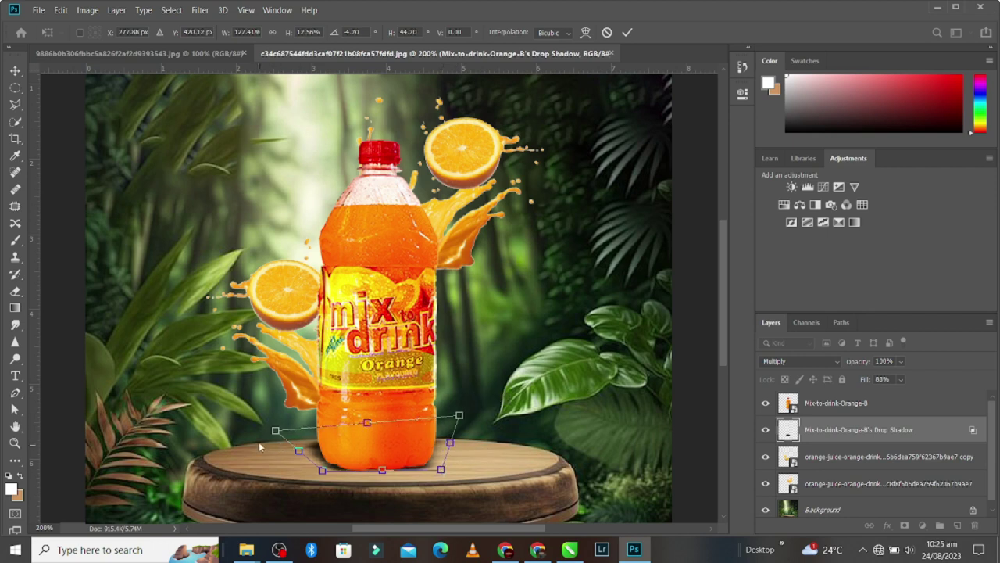
pyautogui.moveTo(275, 431); pyautogui.dragTo(262, 419)
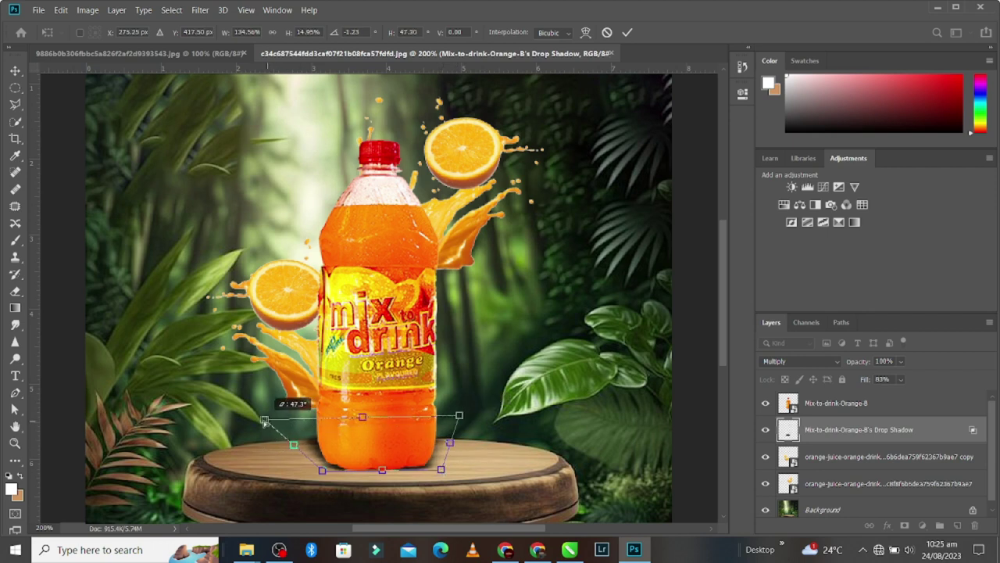
pyautogui.click(627, 32)
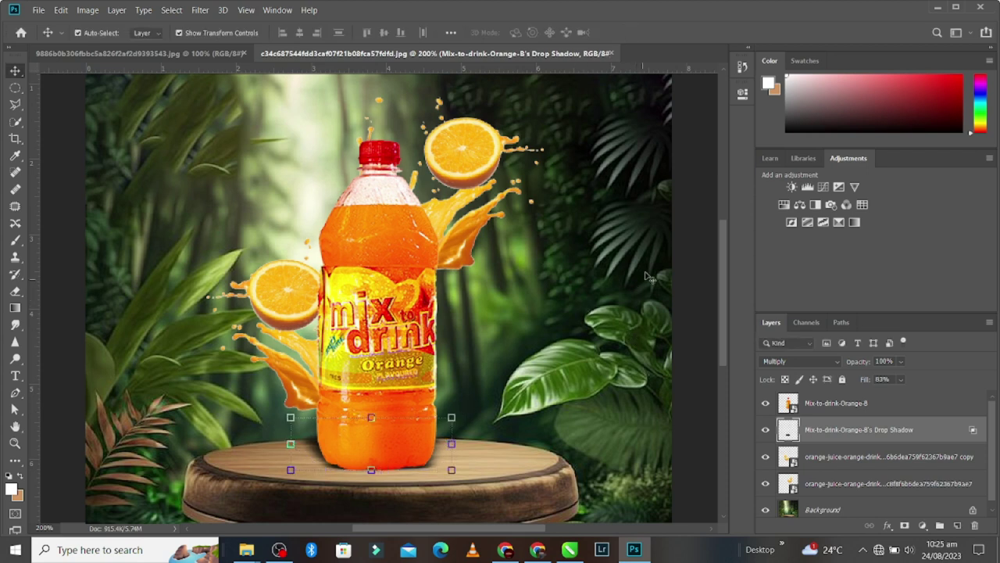
# Nudge the upper orange splash slightly left toward the bottle's neck
pyautogui.click(599, 240)
pyautogui.click(500, 164)
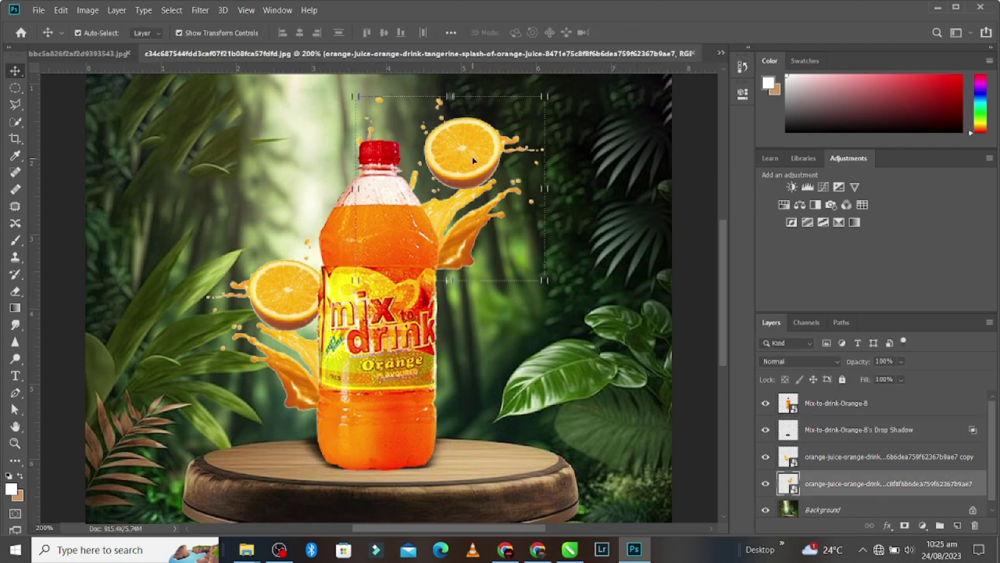
pyautogui.moveTo(474, 164); pyautogui.dragTo(468, 164)
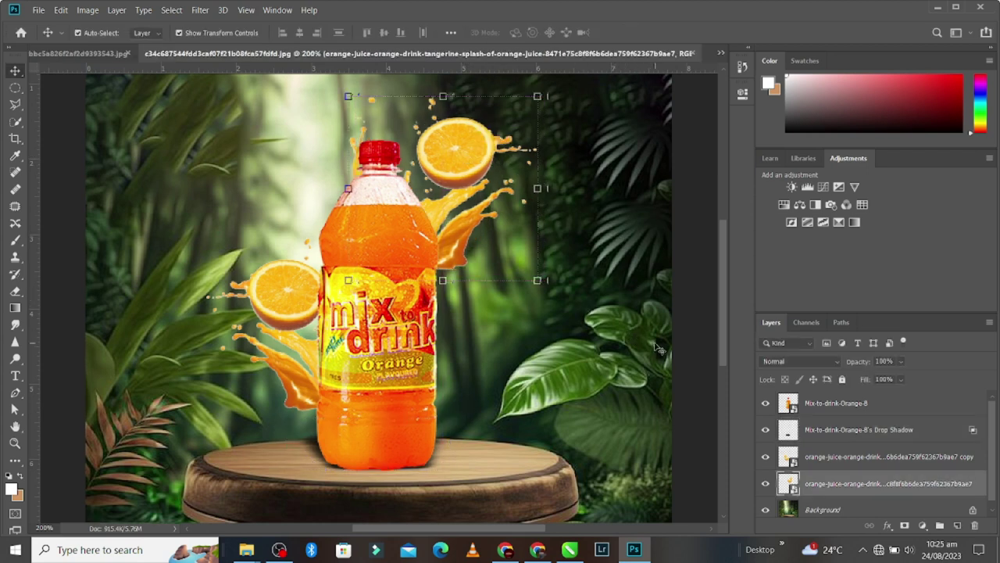
pyautogui.hotkey('ctrl', '-')
pyautogui.keyDown('ctrl'); pyautogui.click(676, 297); pyautogui.keyUp('ctrl')
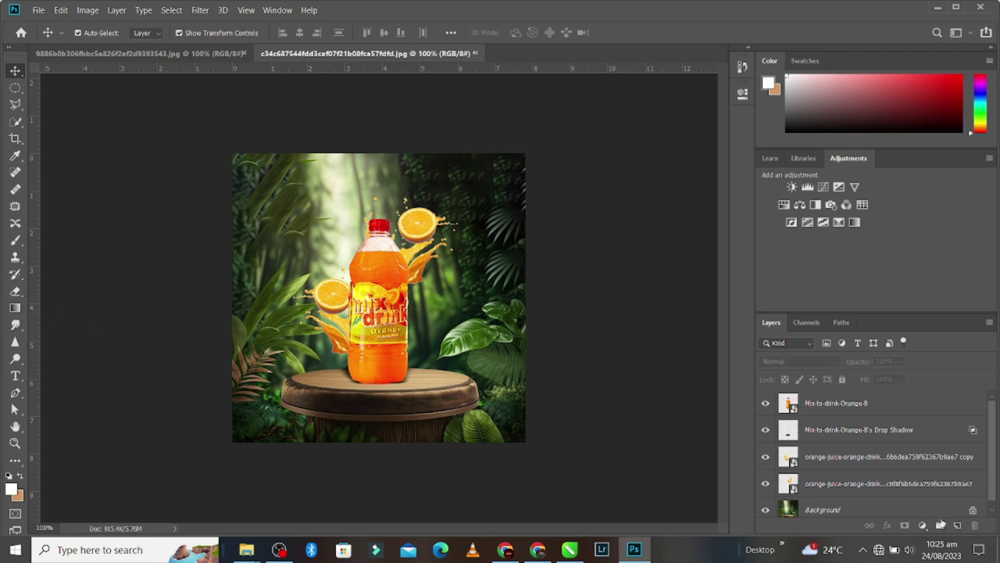
# Add an empty layer and a Levels adjustment (39 / 1.40 / 243, output 210) with an inverted black mask
pyautogui.click(957, 525)
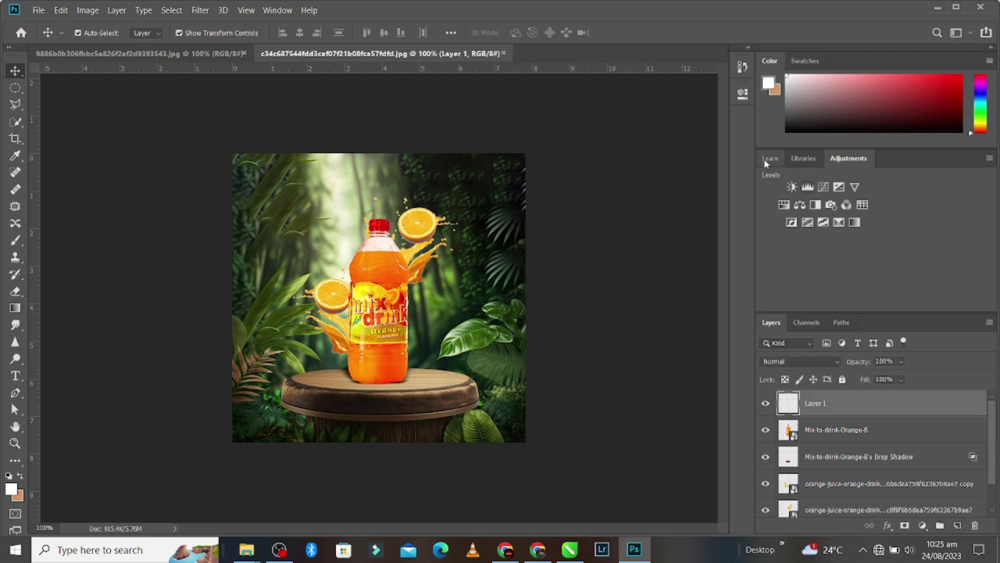
pyautogui.click(807, 188)
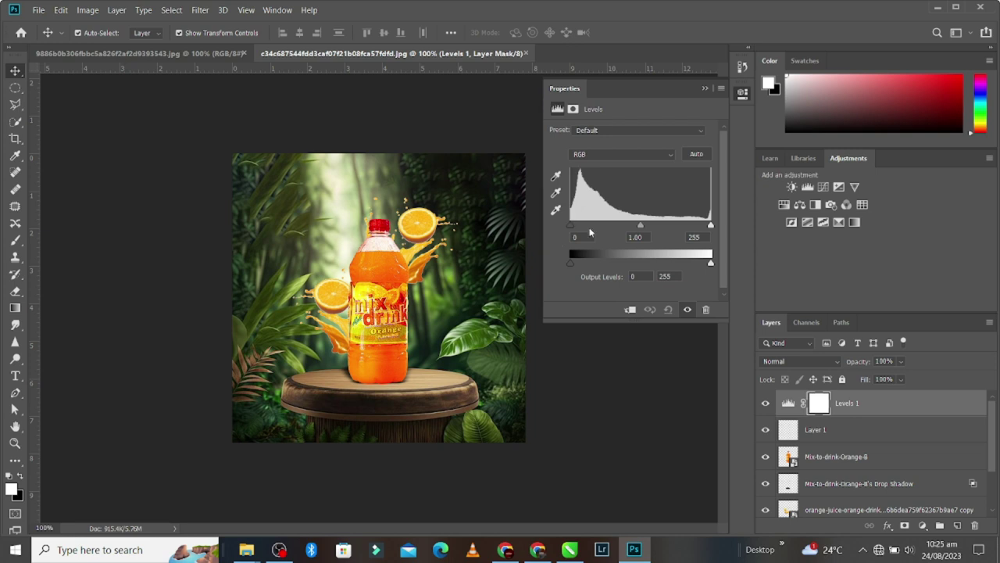
pyautogui.moveTo(572, 226); pyautogui.dragTo(637, 234)
pyautogui.moveTo(710, 226); pyautogui.dragTo(704, 226)
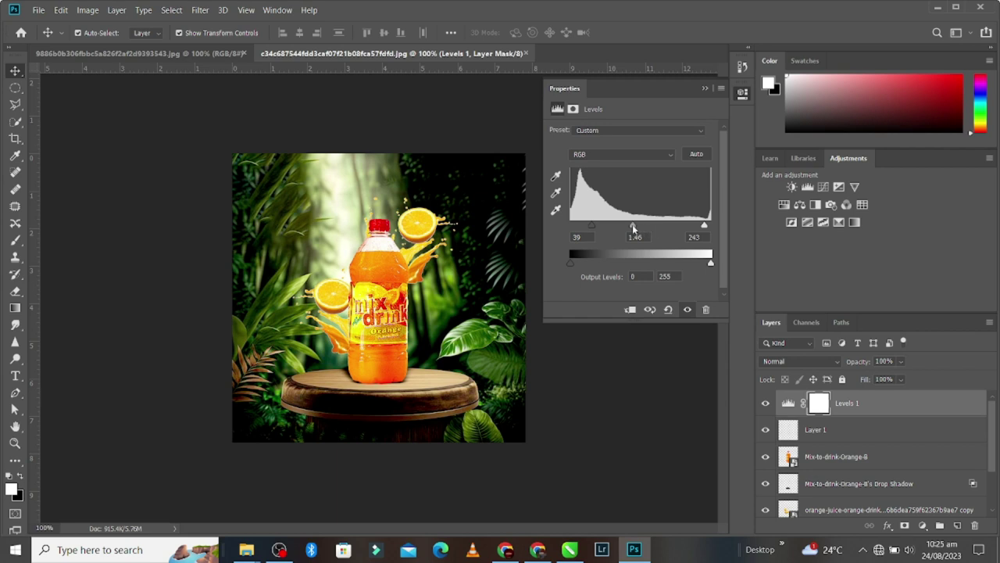
pyautogui.moveTo(632, 227); pyautogui.dragTo(634, 227)
pyautogui.moveTo(711, 264); pyautogui.dragTo(696, 271)
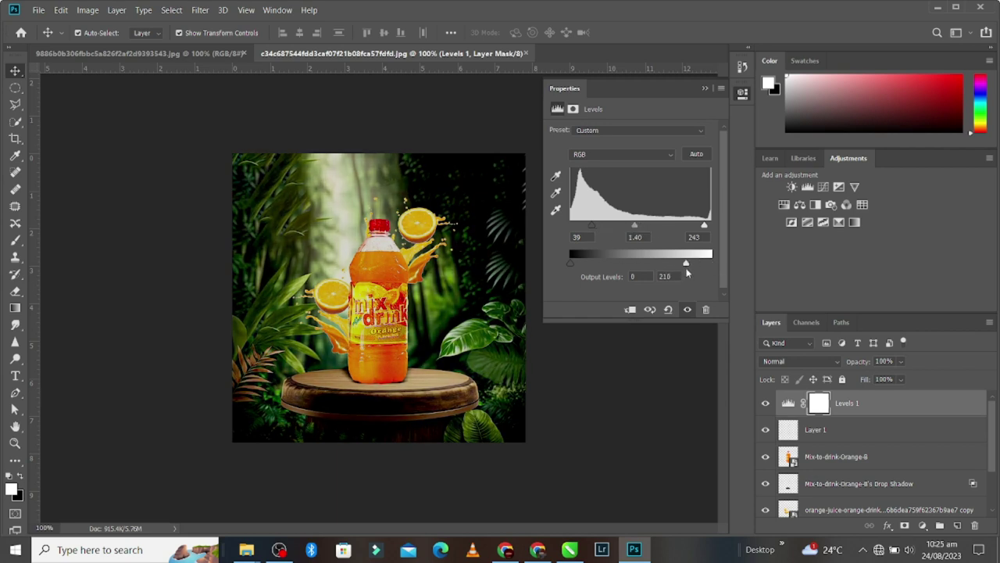
pyautogui.click(705, 90)
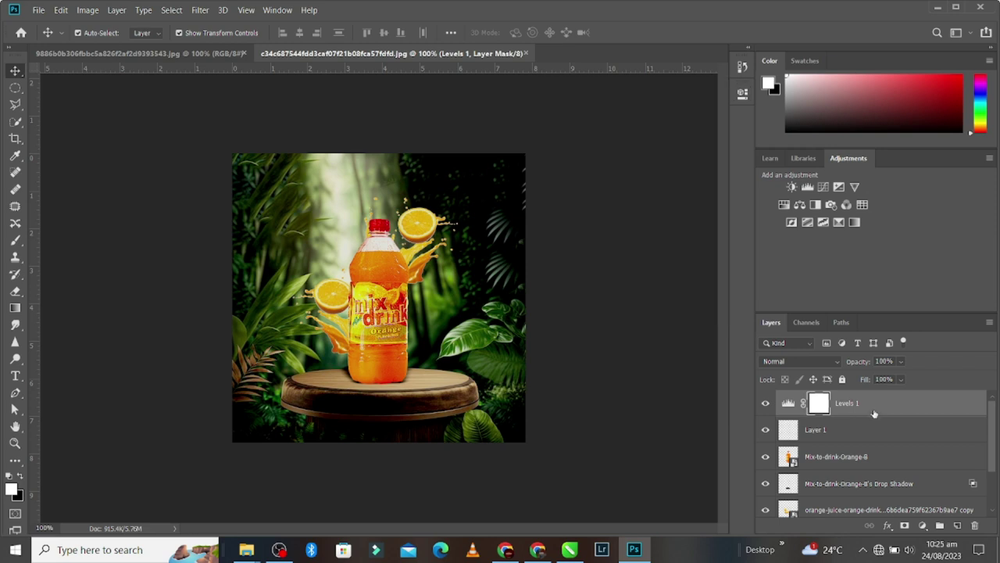
pyautogui.hotkey('ctrl', 'i')
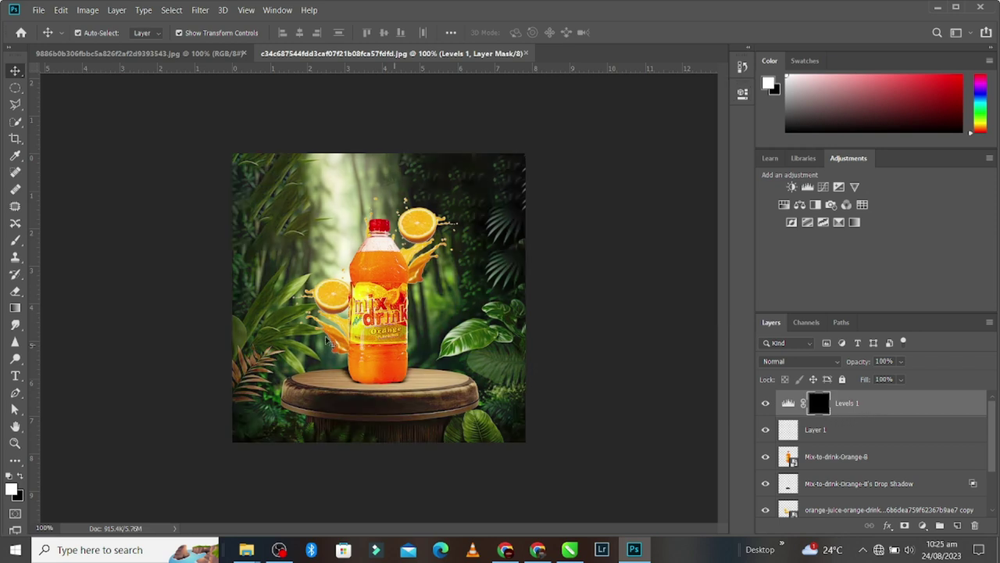
pyautogui.click(16, 291)
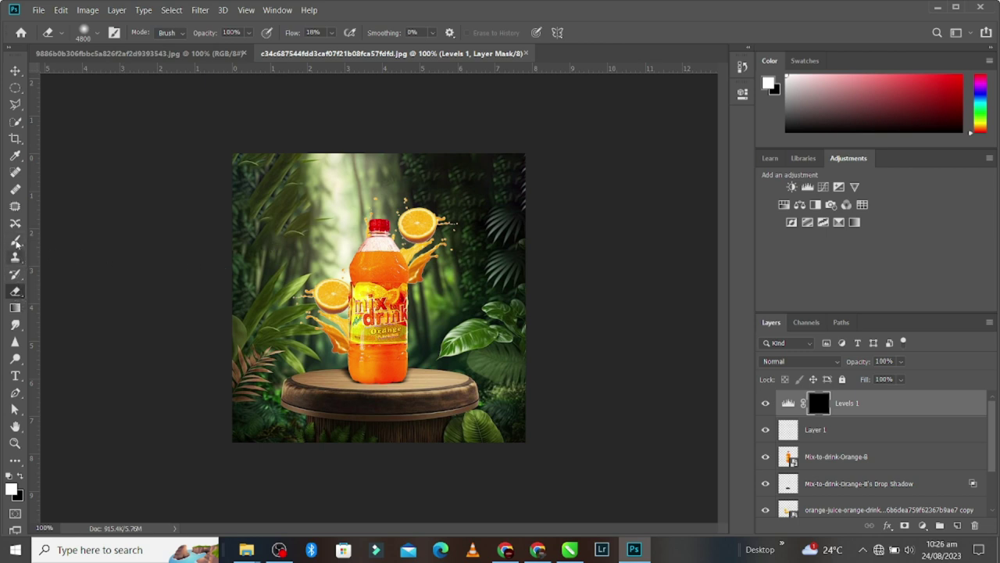
# Paint the Levels mask around the edges with a 400 px soft round brush for a dark vignette
pyautogui.click(15, 239)
pyautogui.moveTo(344, 202); pyautogui.dragTo(259, 148)
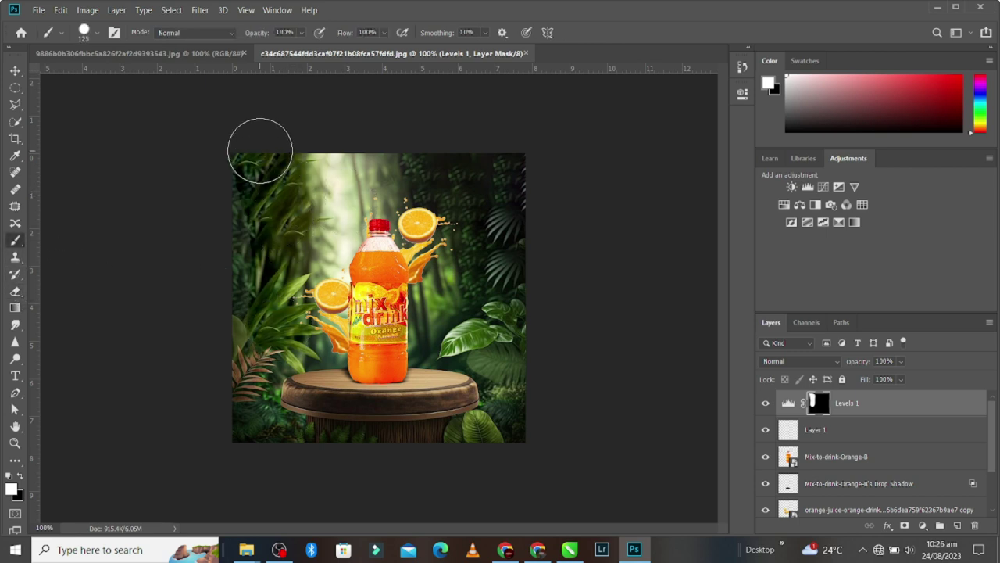
pyautogui.click(96, 32)
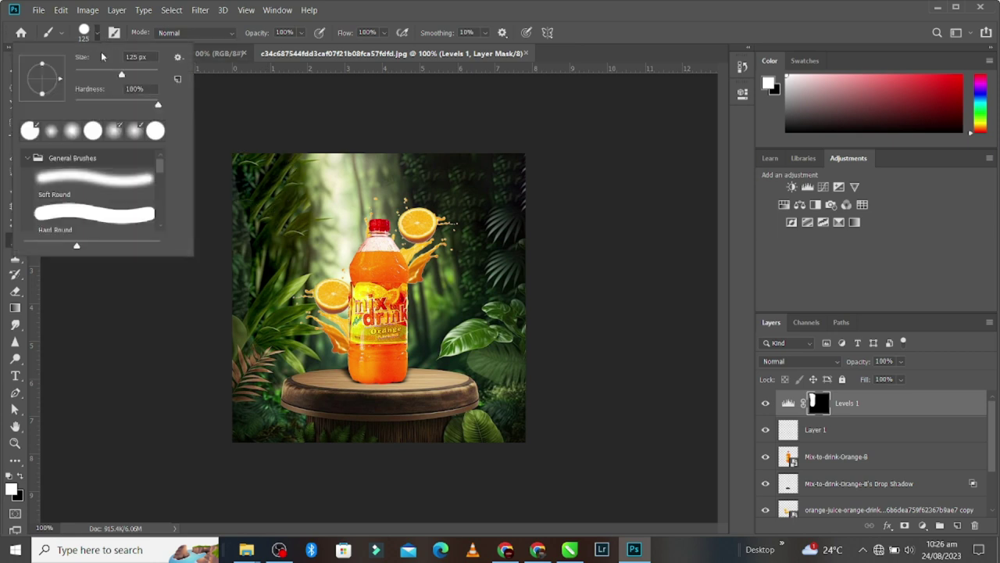
pyautogui.click(51, 130)
pyautogui.click(266, 166)
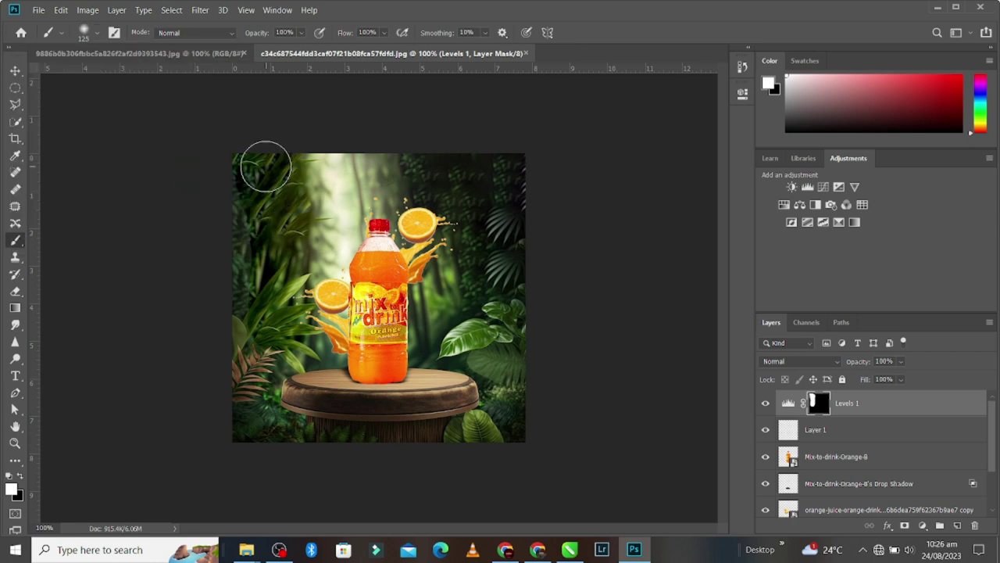
pyautogui.press(']')
pyautogui.press(']')
pyautogui.press(']')
pyautogui.press(']')
pyautogui.press(']')
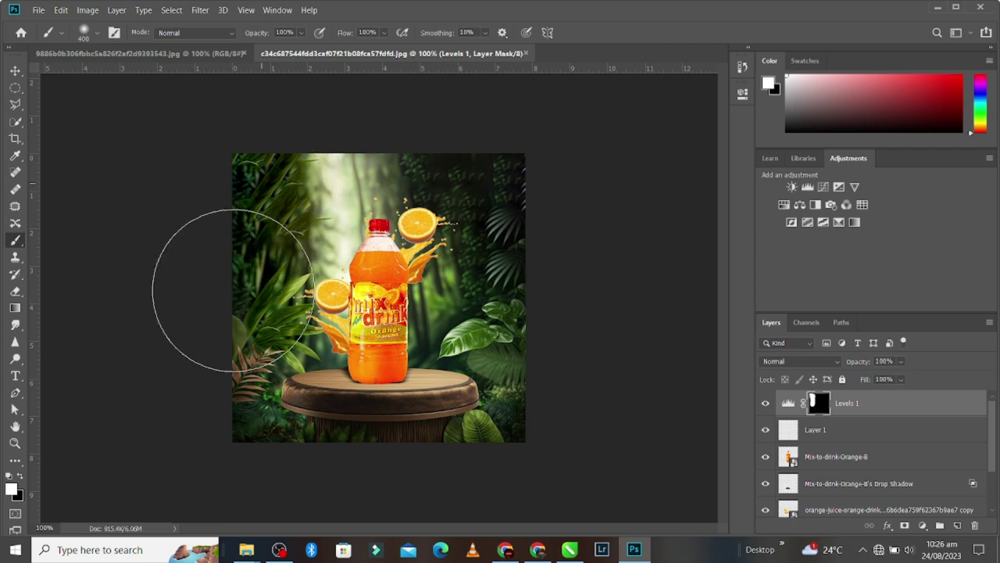
pyautogui.press(']')
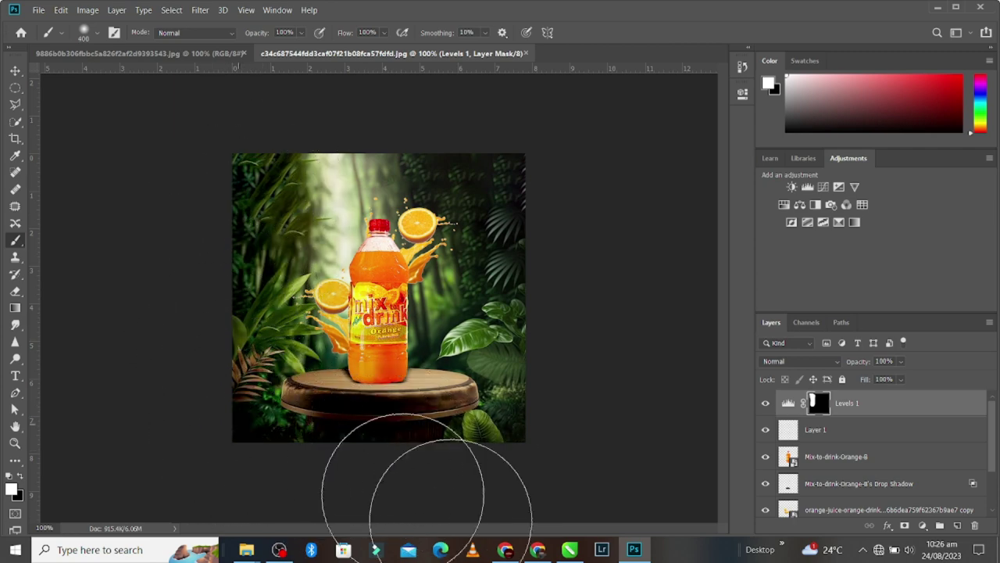
pyautogui.moveTo(522, 397)
pyautogui.mouseDown()
pyautogui.moveTo(518, 210)
pyautogui.moveTo(522, 459)
pyautogui.moveTo(360, 441)
pyautogui.mouseUp()
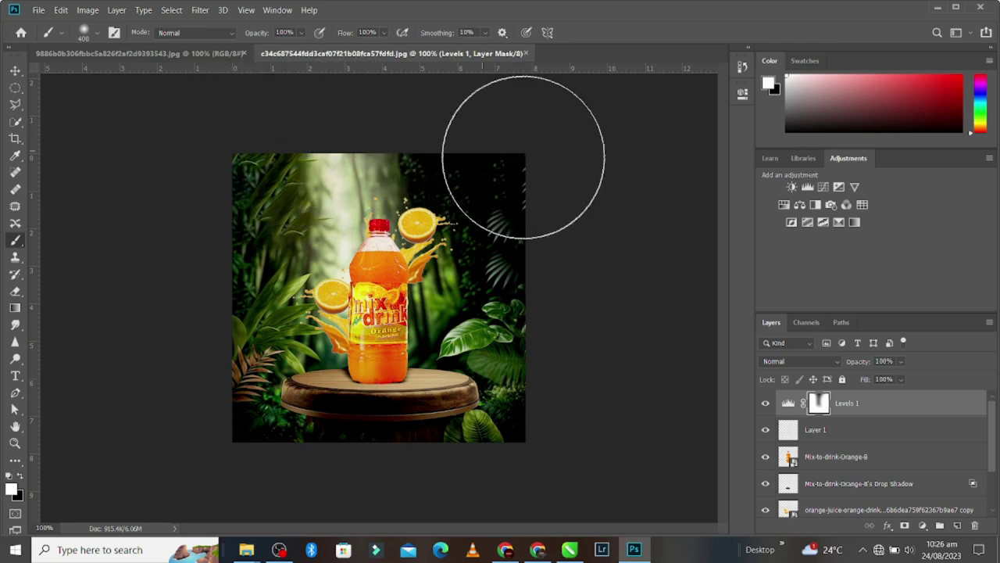
pyautogui.click(15, 70)
# Select the tropical leaves and falling green leaves images in Orag and drag them into Photoshop
pyautogui.moveTo(247, 549)
pyautogui.click(349, 504)
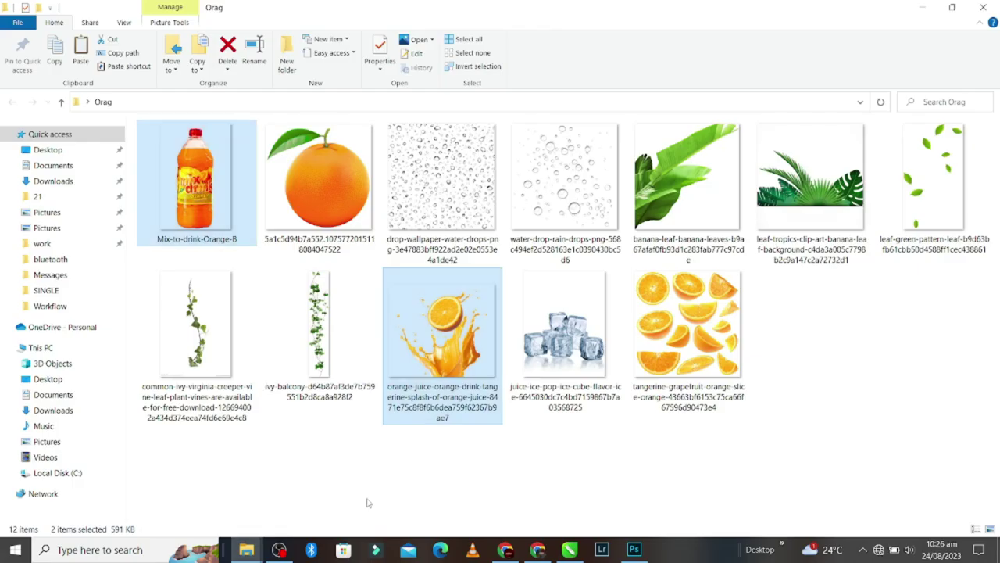
pyautogui.click(737, 307)
pyautogui.moveTo(319, 328); pyautogui.dragTo(483, 366)
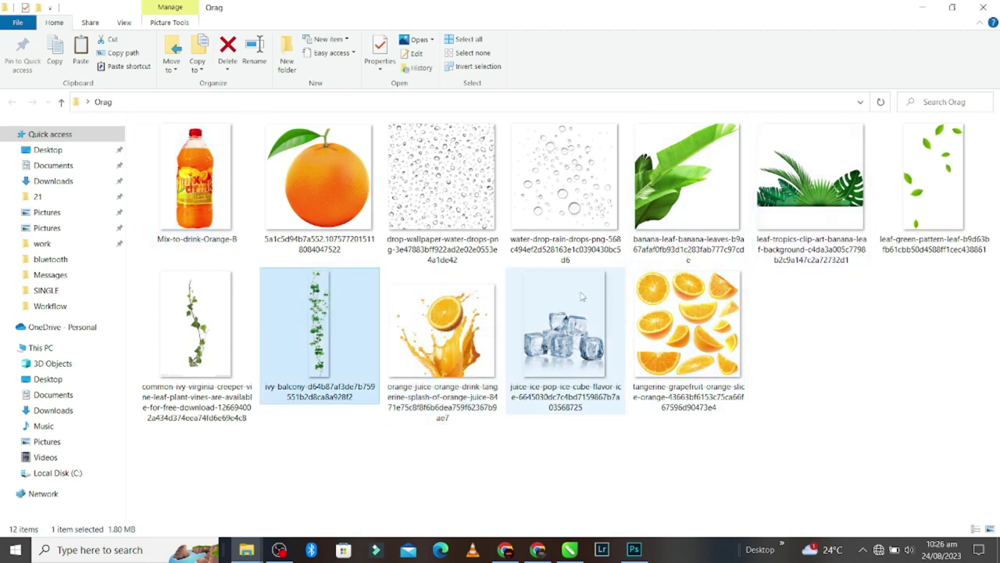
pyautogui.moveTo(483, 366); pyautogui.dragTo(563, 328)
pyautogui.click(826, 225)
pyautogui.keyDown('ctrl'); pyautogui.click(930, 195); pyautogui.keyUp('ctrl')
pyautogui.moveTo(930, 195)
pyautogui.mouseDown()
pyautogui.moveTo(640, 553)
pyautogui.moveTo(403, 151)
pyautogui.mouseUp()
# Place the falling green leaves and tropical leaves, and move the tropics layer below Levels 1
pyautogui.press('Escape')
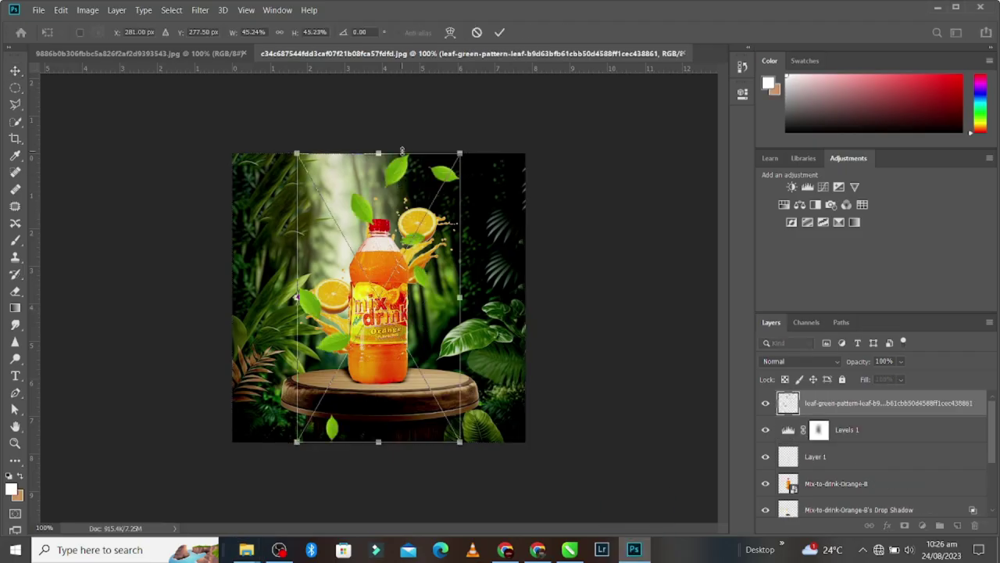
pyautogui.click(500, 32)
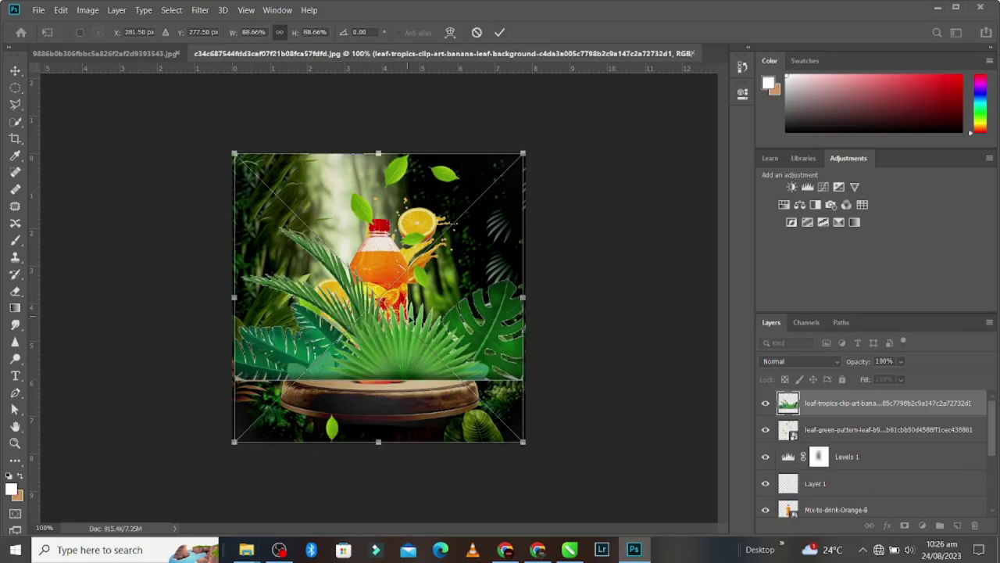
pyautogui.click(500, 32)
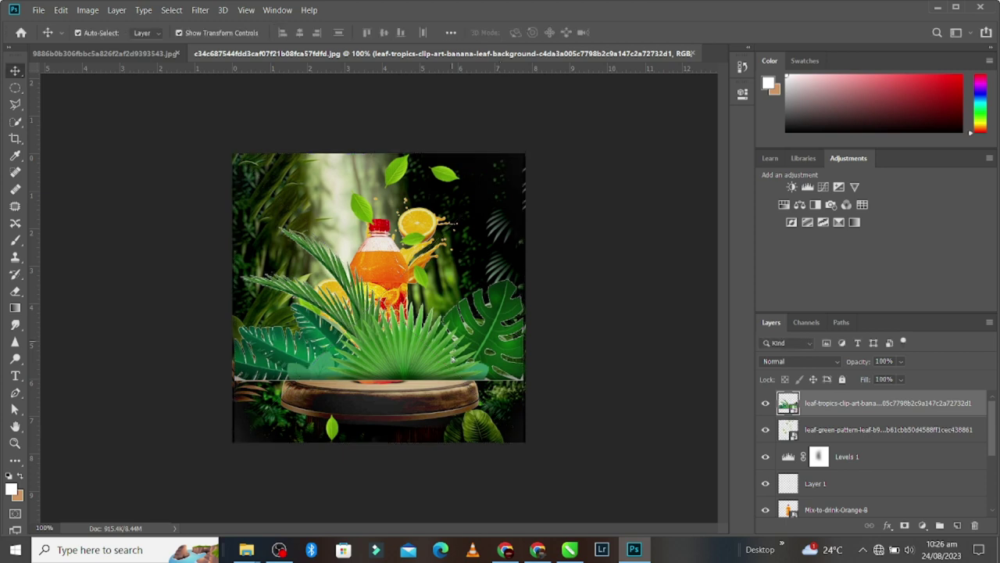
pyautogui.moveTo(445, 349)
pyautogui.mouseDown()
pyautogui.moveTo(448, 422)
pyautogui.moveTo(485, 440)
pyautogui.mouseUp()
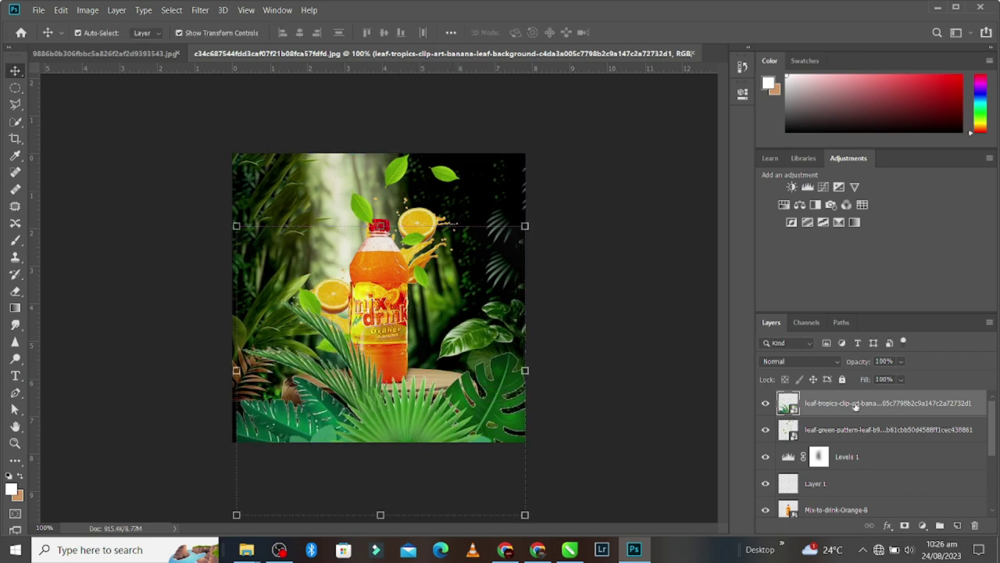
pyautogui.moveTo(854, 399); pyautogui.dragTo(849, 472)
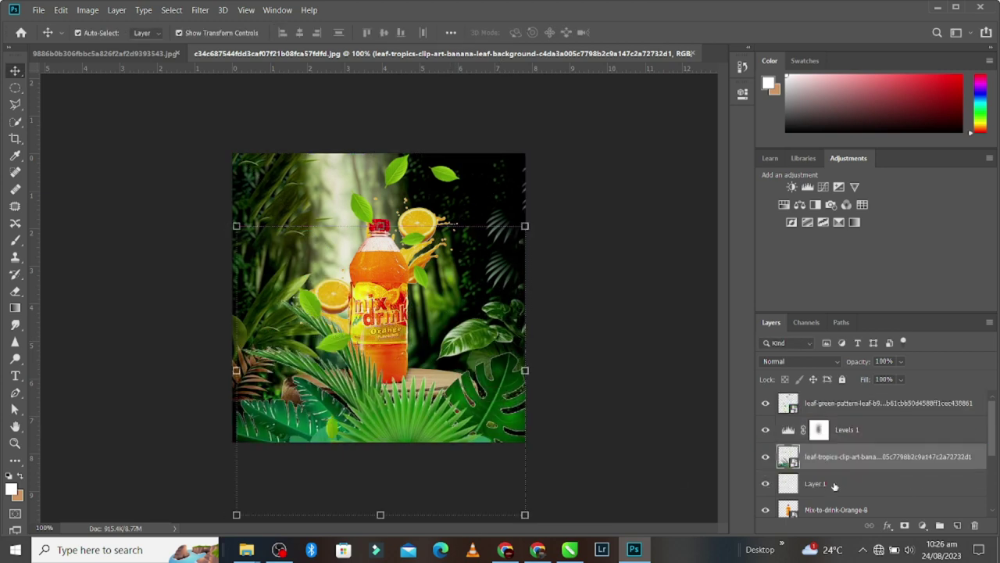
# Scale the tropical leaves to about 59% over the podium front and add a layer mask
pyautogui.moveTo(486, 428); pyautogui.dragTo(405, 422)
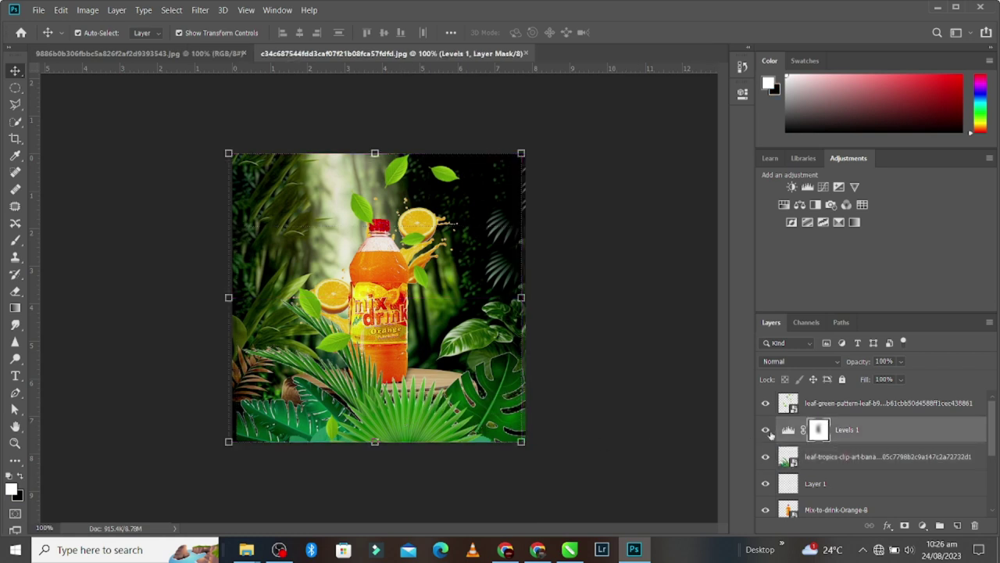
pyautogui.click(855, 463)
pyautogui.hotkey('ctrl', 't')
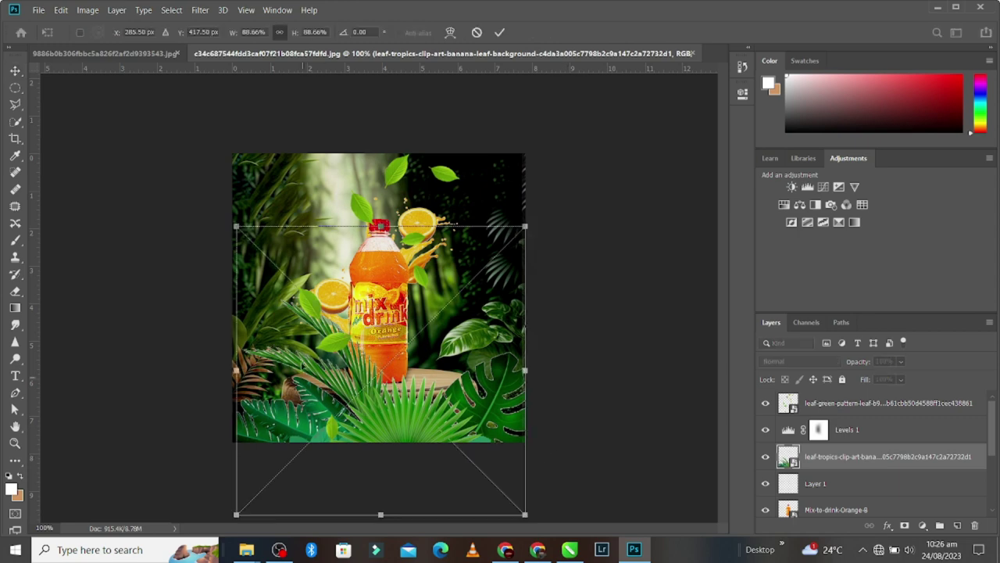
pyautogui.moveTo(380, 225); pyautogui.dragTo(380, 319)
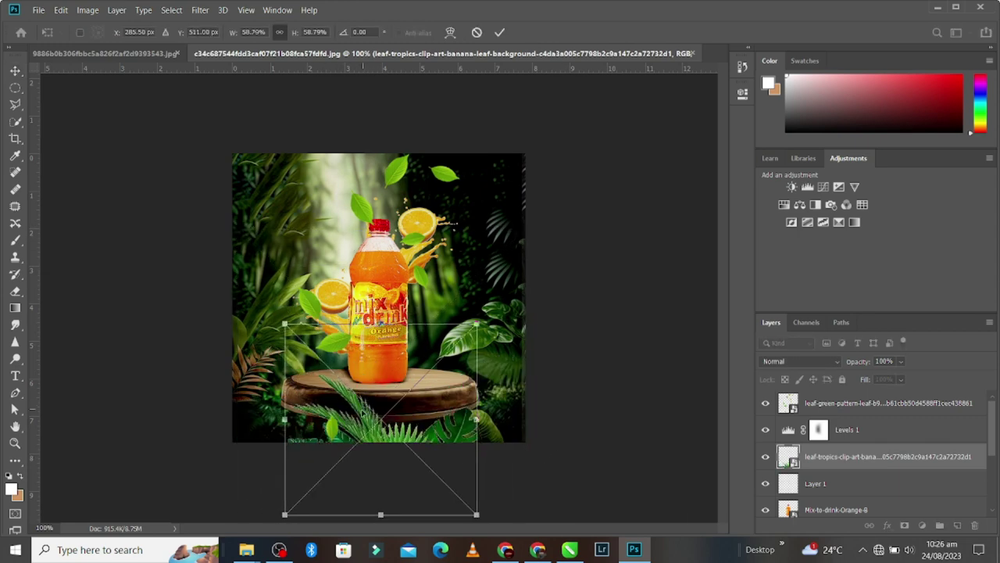
pyautogui.moveTo(359, 412); pyautogui.dragTo(353, 378)
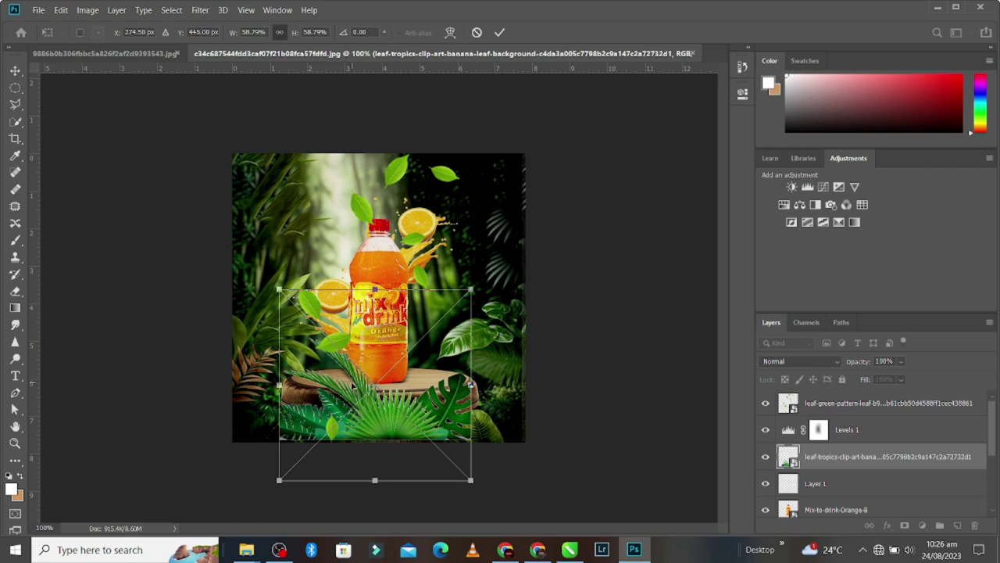
pyautogui.moveTo(410, 431); pyautogui.dragTo(410, 431)
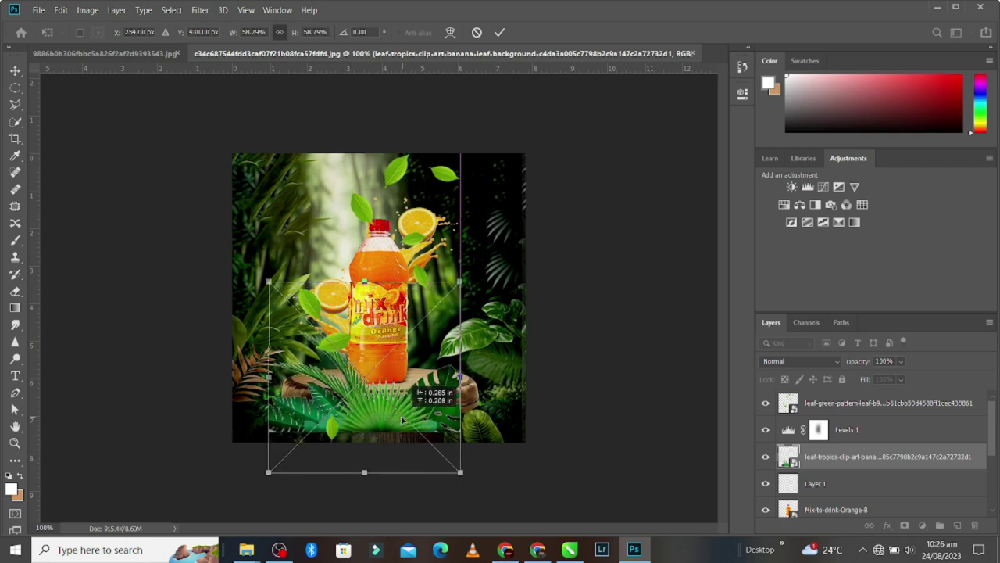
pyautogui.click(498, 31)
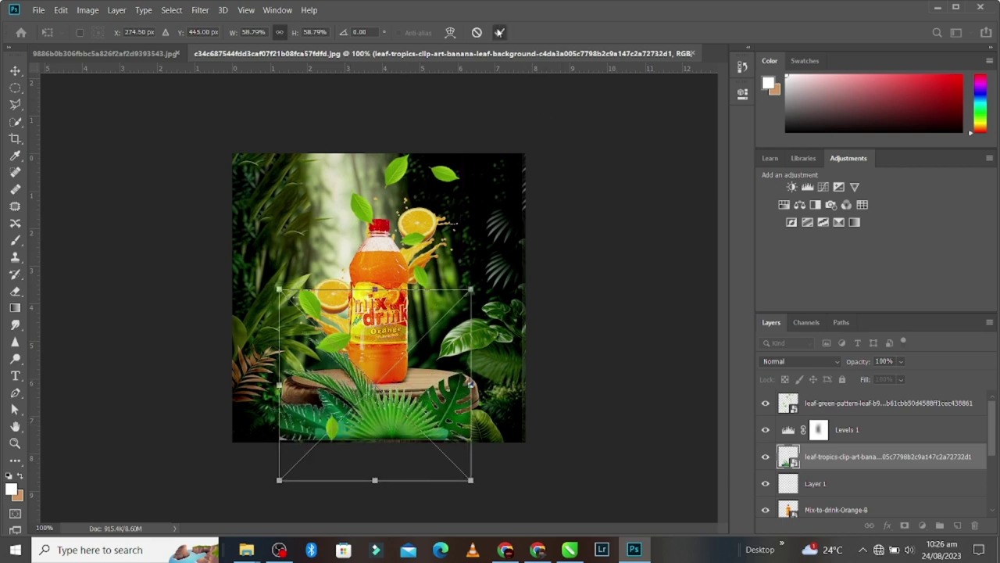
pyautogui.click(905, 525)
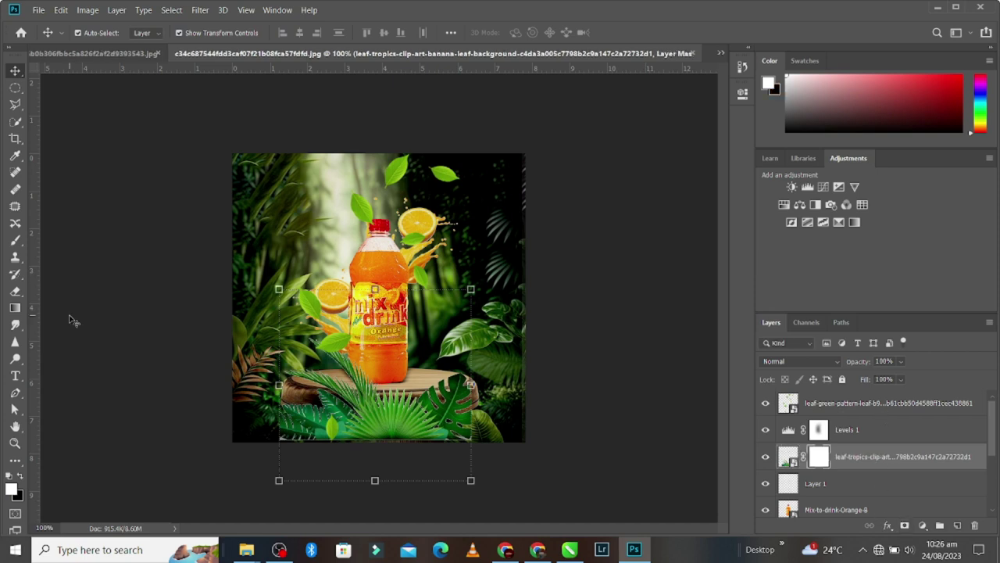
# Erase the leaf-tropics mask along the bottom edge with a large soft 18%-flow eraser
pyautogui.click(15, 293)
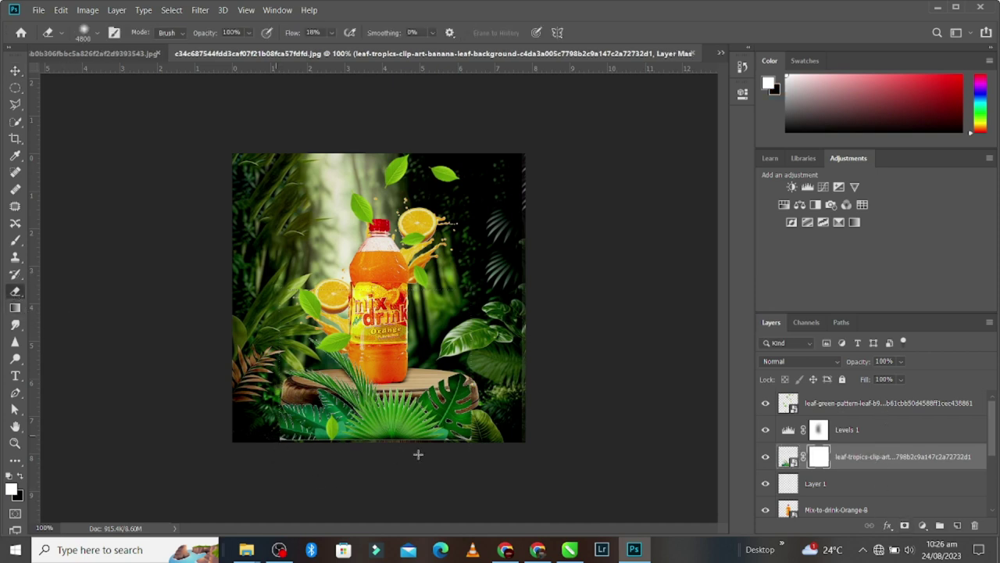
pyautogui.moveTo(284, 438)
pyautogui.mouseDown()
pyautogui.moveTo(451, 439)
pyautogui.moveTo(243, 430)
pyautogui.mouseUp()
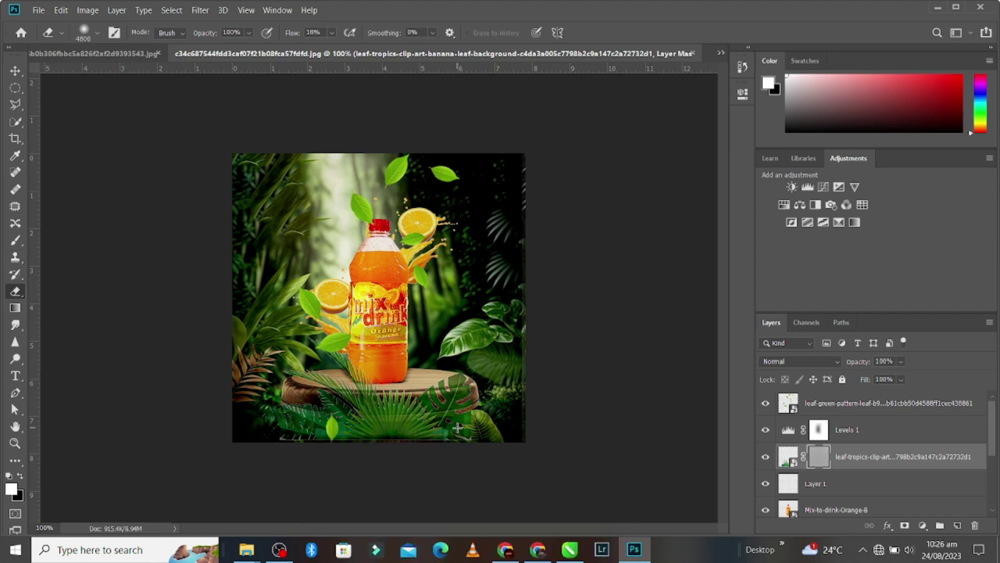
pyautogui.hotkey('ctrl', 'z')
pyautogui.hotkey('ctrl', 'z')
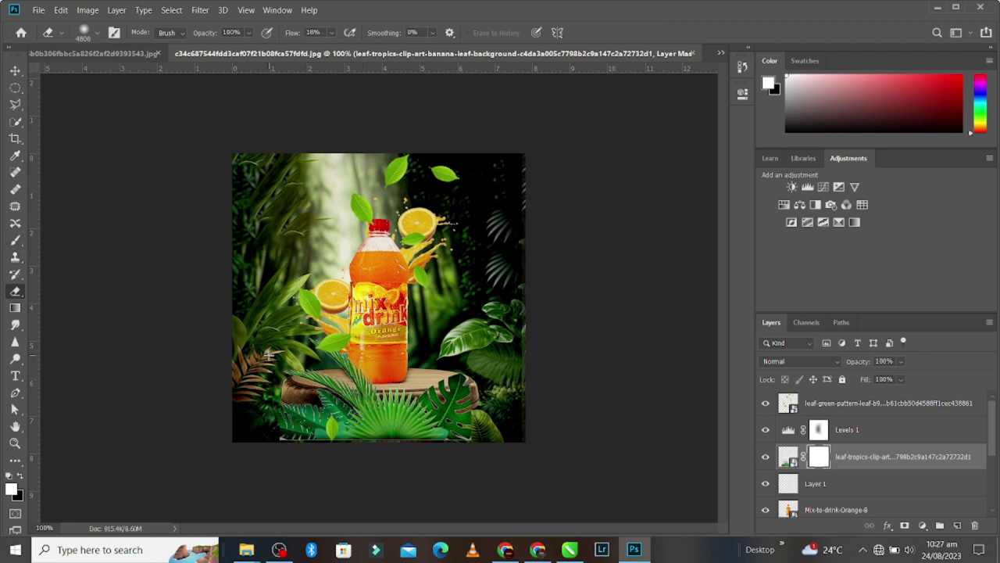
pyautogui.click(14, 239)
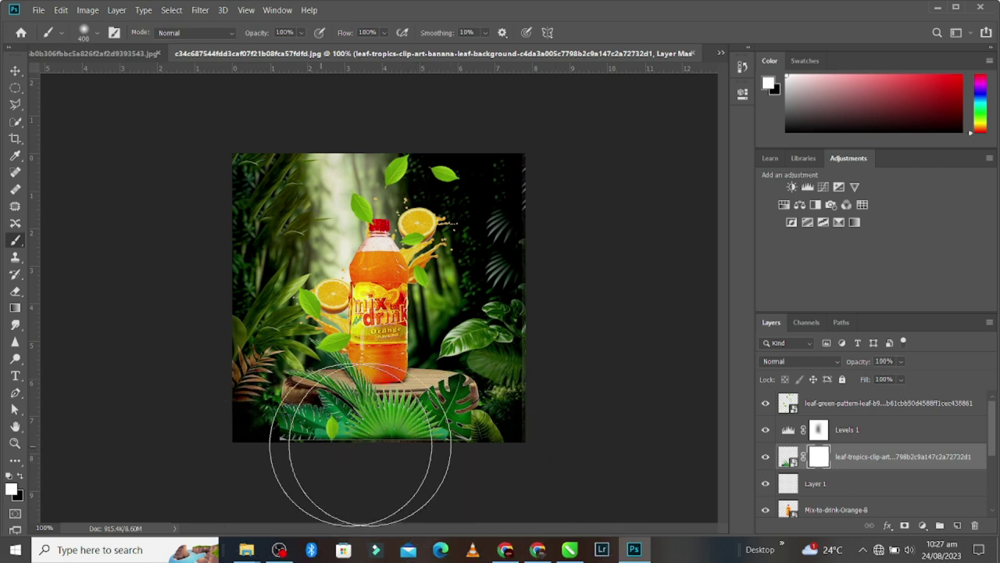
pyautogui.click(14, 290)
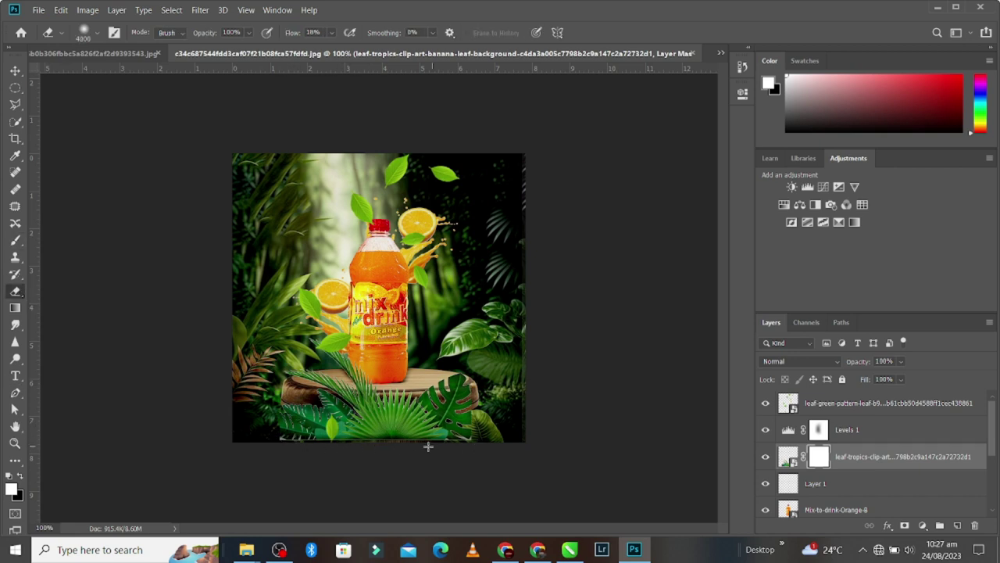
pyautogui.moveTo(310, 430)
pyautogui.mouseDown()
pyautogui.moveTo(520, 427)
pyautogui.moveTo(417, 431)
pyautogui.mouseUp()
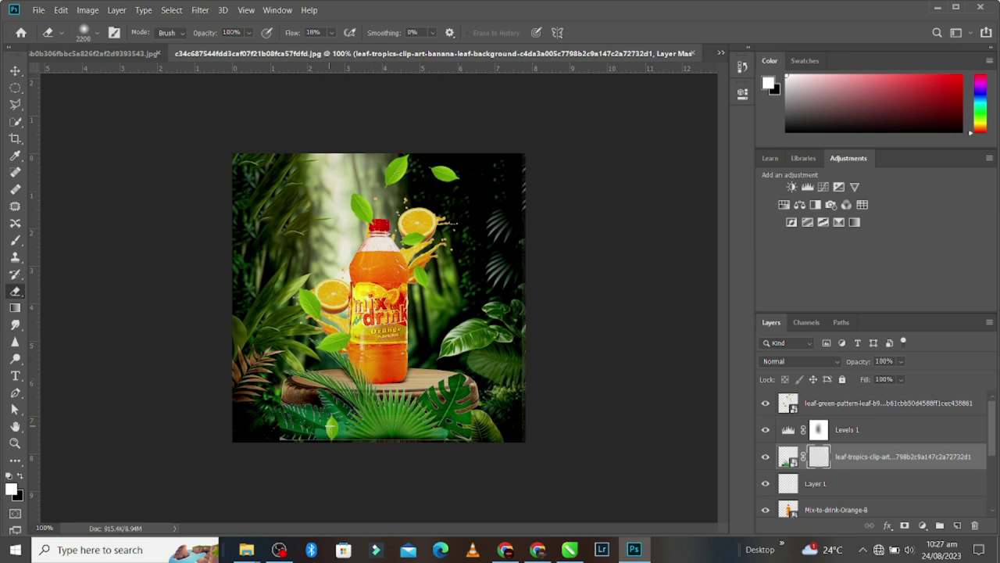
pyautogui.press('[')
pyautogui.press('[')
pyautogui.press('[')
pyautogui.press('[')
pyautogui.press('[')
pyautogui.press('[')
pyautogui.press('[')
pyautogui.press('[')
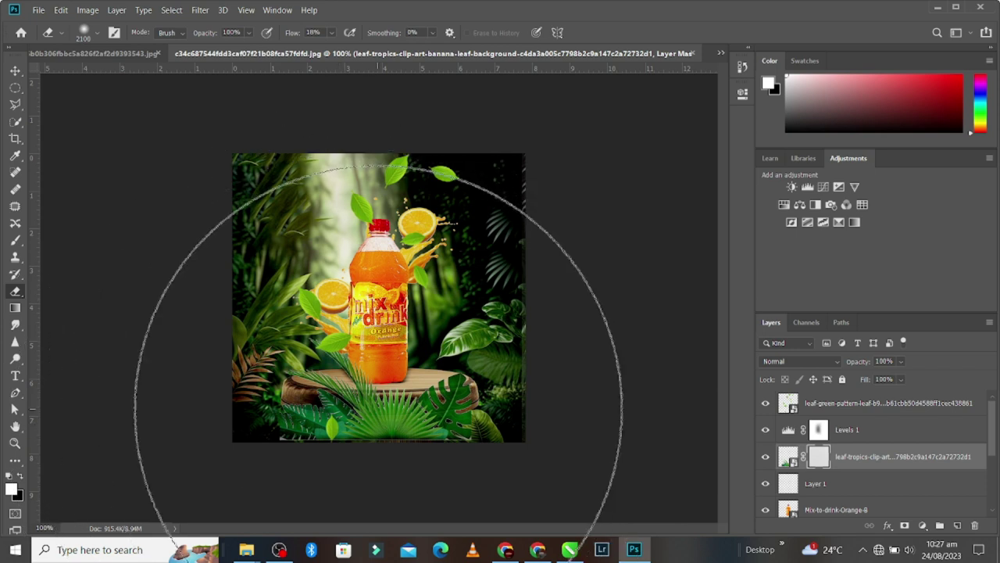
pyautogui.press('[')
pyautogui.press('[')
pyautogui.press('[')
pyautogui.press('[')
pyautogui.press('[')
pyautogui.press('[')
pyautogui.press('[')
pyautogui.press('[')
pyautogui.press('[')
pyautogui.press('[')
pyautogui.press('[')
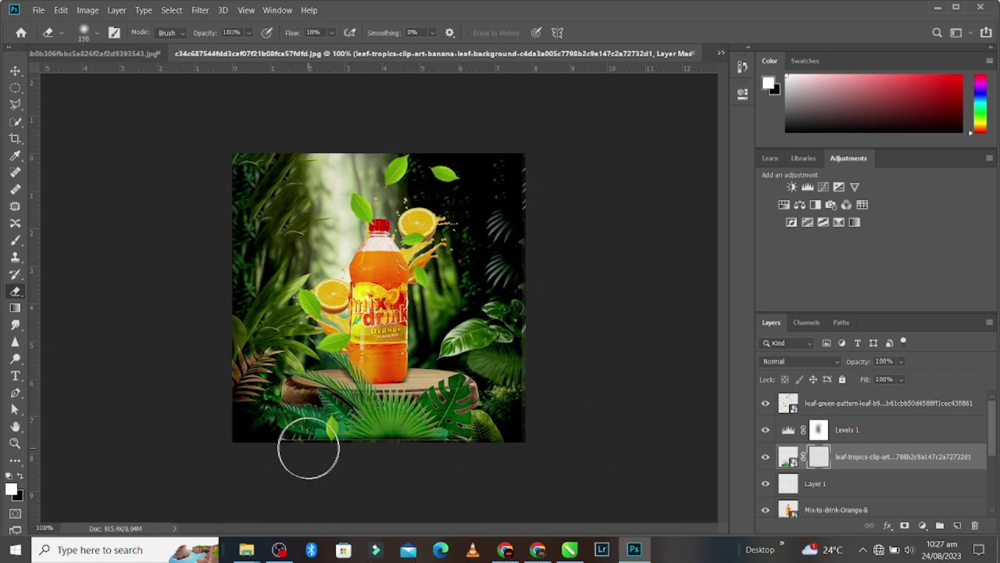
pyautogui.moveTo(359, 443)
pyautogui.mouseDown()
pyautogui.moveTo(252, 415)
pyautogui.moveTo(529, 440)
pyautogui.moveTo(443, 429)
pyautogui.moveTo(499, 429)
pyautogui.moveTo(288, 429)
pyautogui.moveTo(252, 420)
pyautogui.moveTo(304, 437)
pyautogui.mouseUp()
pyautogui.click(15, 70)
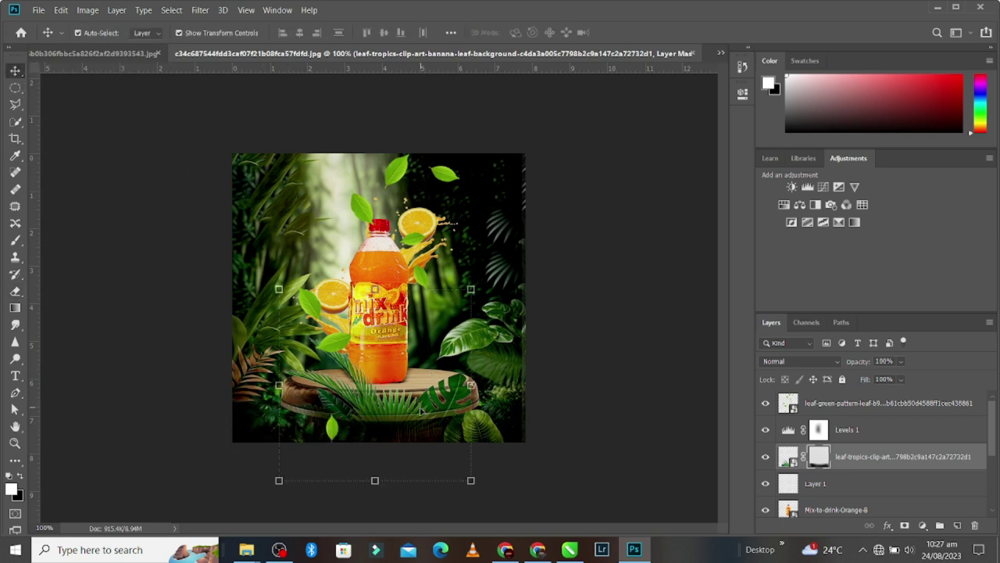
# Enlarge the foreground leaves to about 115% and shift them slightly left
pyautogui.moveTo(408, 412); pyautogui.dragTo(381, 405)
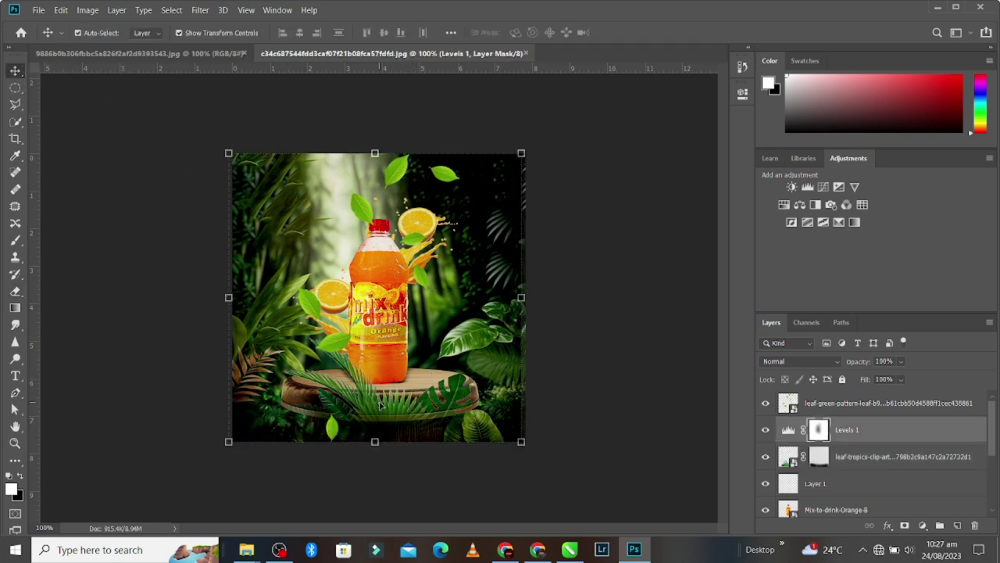
pyautogui.click(803, 461)
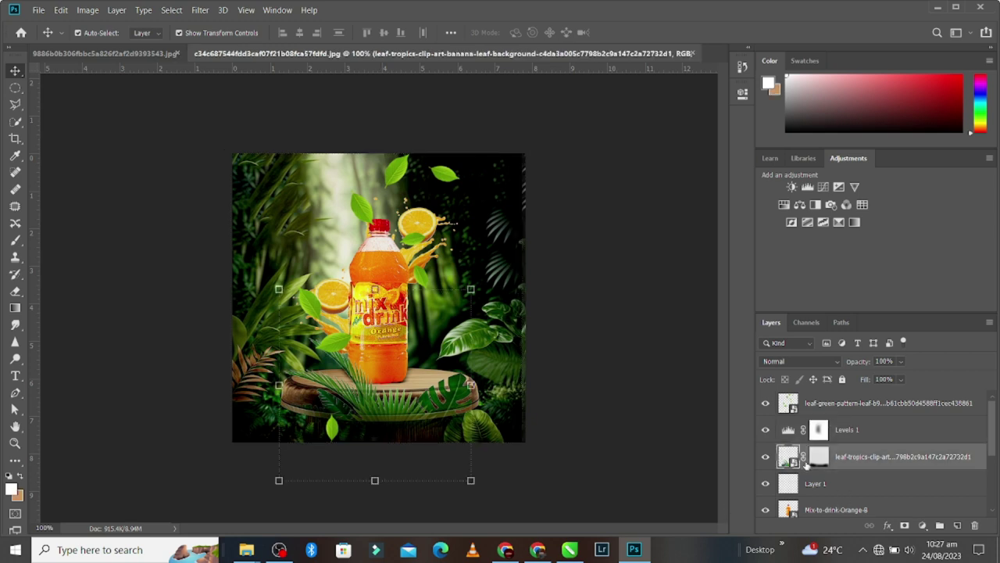
pyautogui.moveTo(385, 481); pyautogui.dragTo(384, 508)
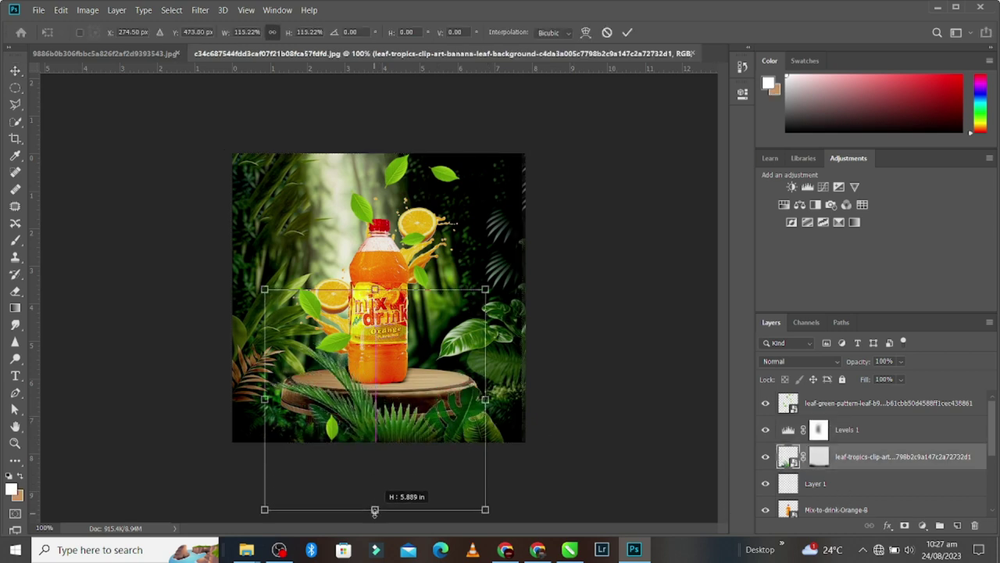
pyautogui.moveTo(423, 429); pyautogui.dragTo(403, 413)
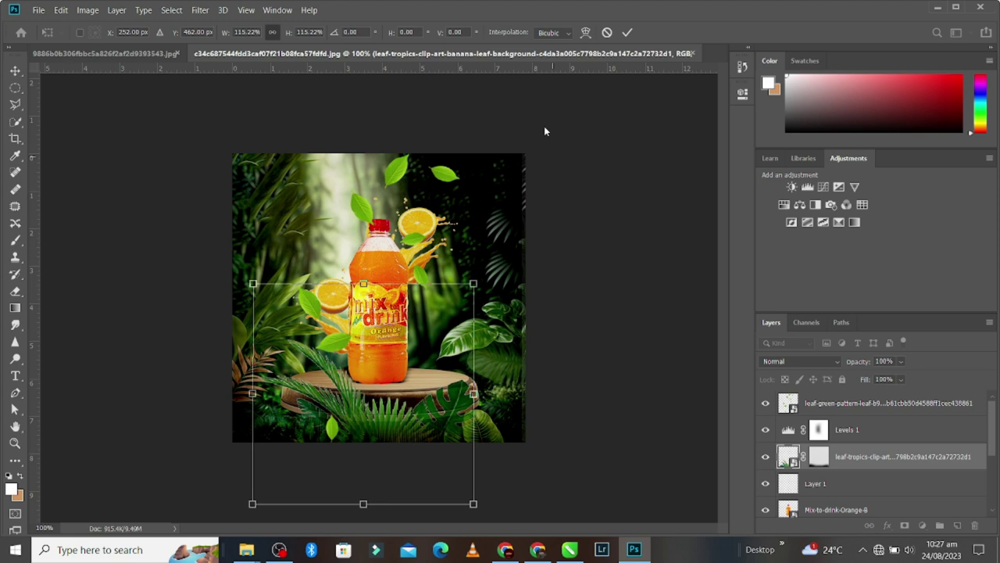
pyautogui.click(627, 32)
# Shrink the falling green leaves layer to about a third of its size
pyautogui.click(442, 179)
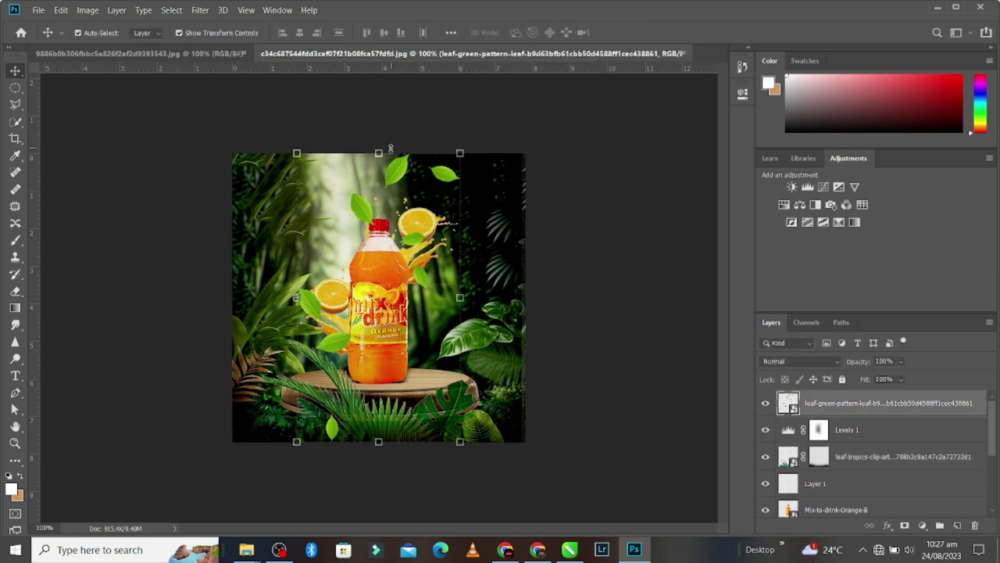
pyautogui.moveTo(390, 150)
pyautogui.mouseDown()
pyautogui.moveTo(391, 217)
pyautogui.moveTo(393, 195)
pyautogui.mouseUp()
pyautogui.moveTo(379, 423); pyautogui.dragTo(379, 393)
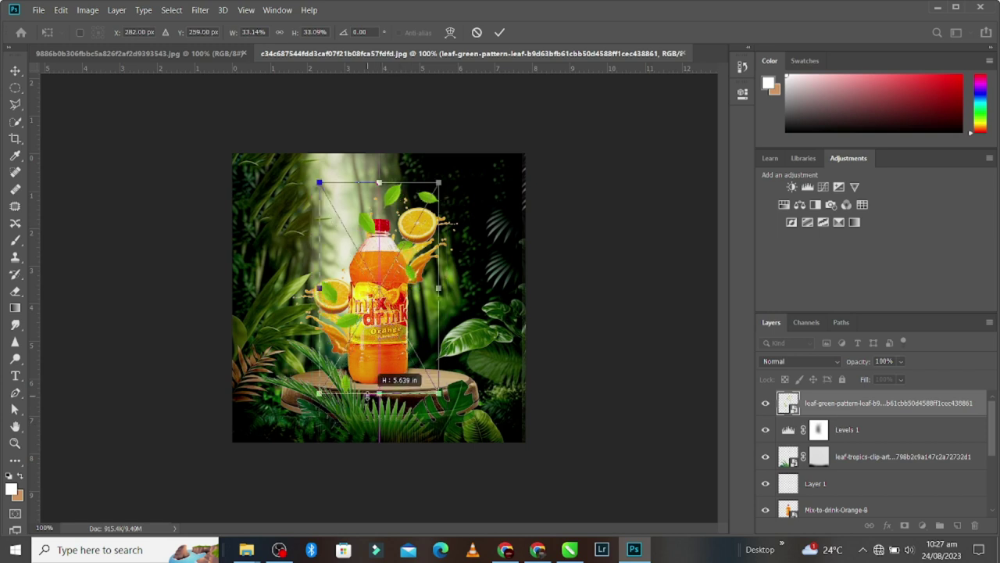
pyautogui.click(497, 32)
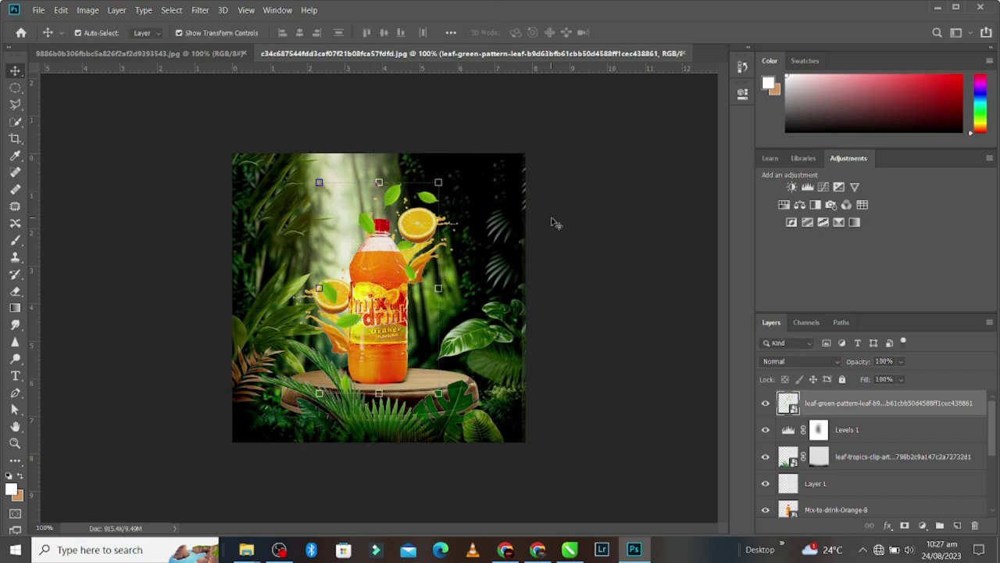
# Duplicate the falling leaves, flip the copy horizontally, and place it behind the bottle
pyautogui.hotkey('ctrl', 'j')
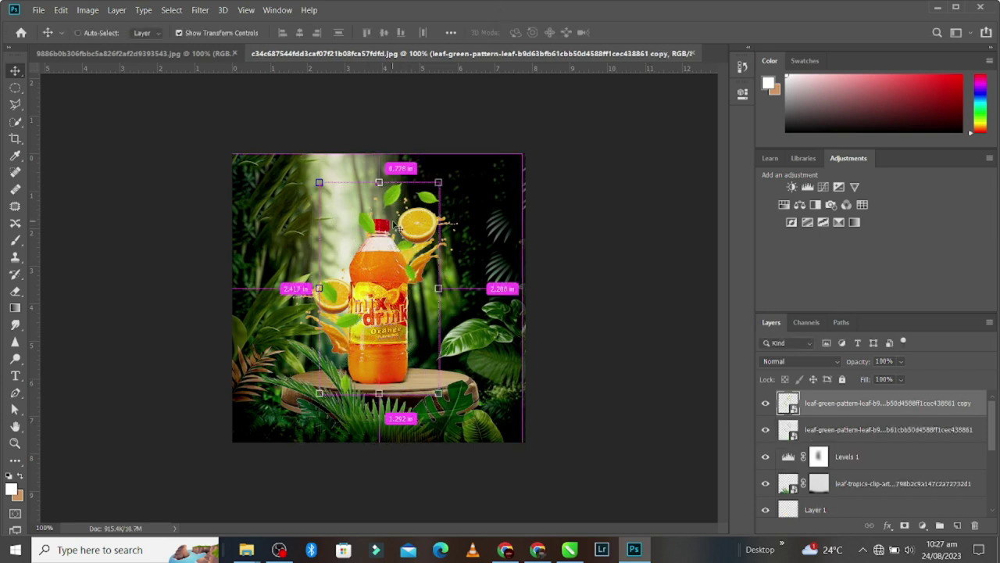
pyautogui.hotkey('ctrl', 't')
pyautogui.rightClick(392, 201)
pyautogui.click(447, 354)
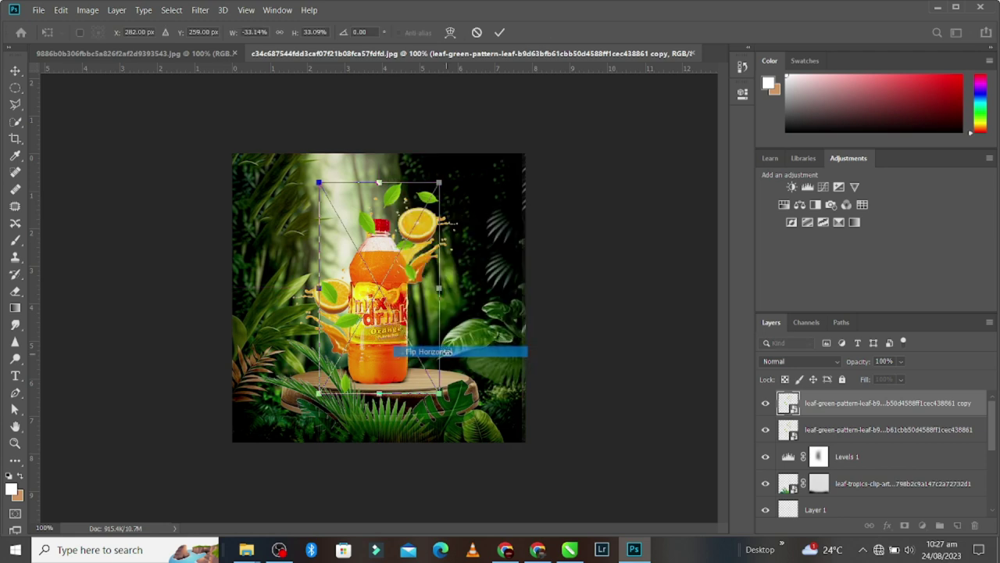
pyautogui.moveTo(390, 233); pyautogui.dragTo(375, 287)
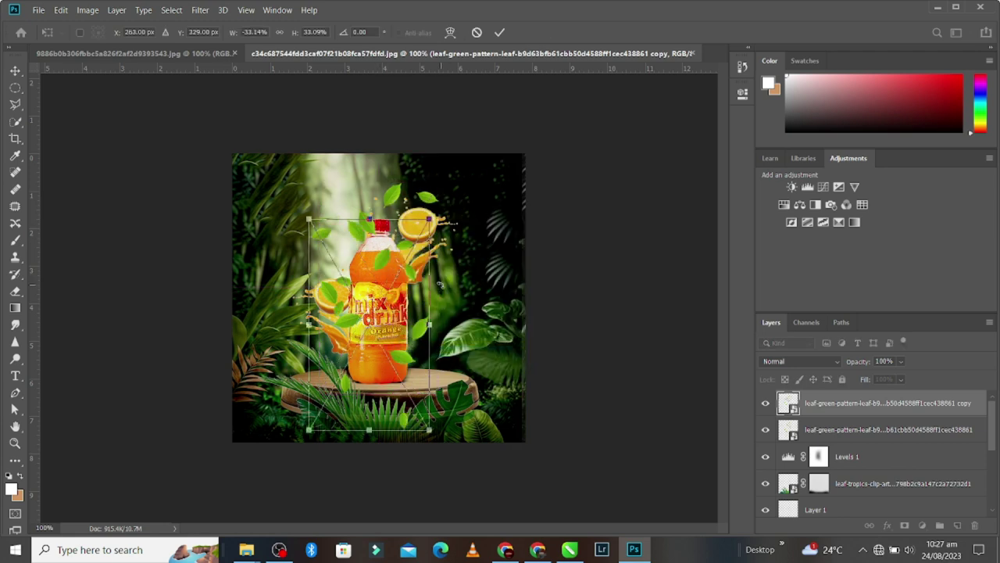
pyautogui.click(498, 33)
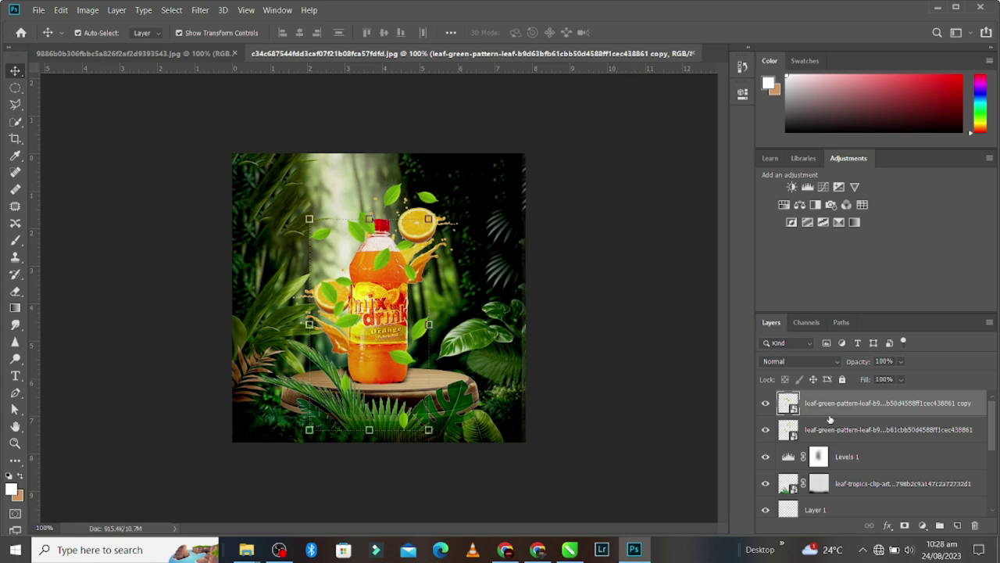
pyautogui.moveTo(854, 405); pyautogui.dragTo(841, 480)
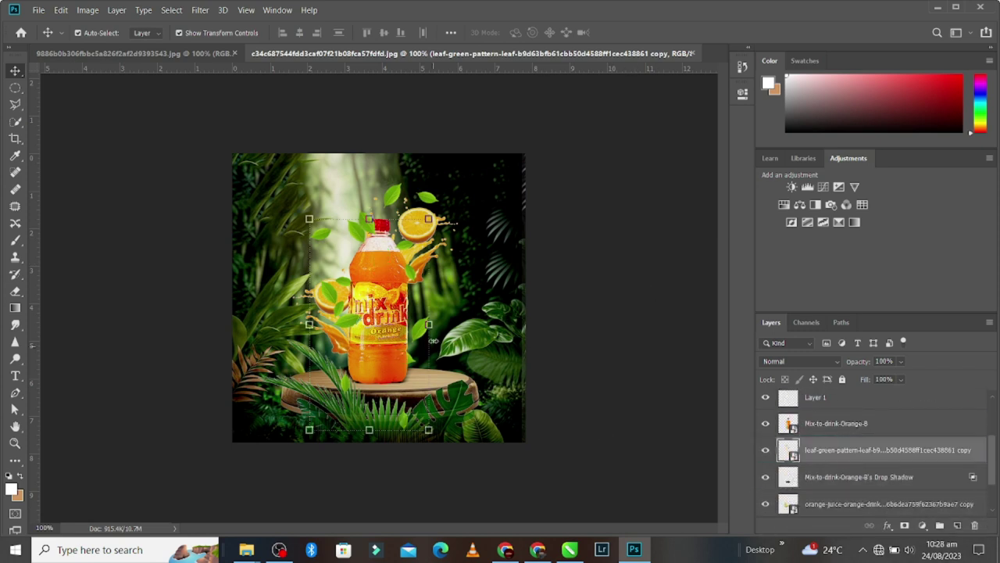
# Shift the green leaves right and shrink them to about 21% around the bottle
pyautogui.moveTo(368, 223); pyautogui.dragTo(379, 225)
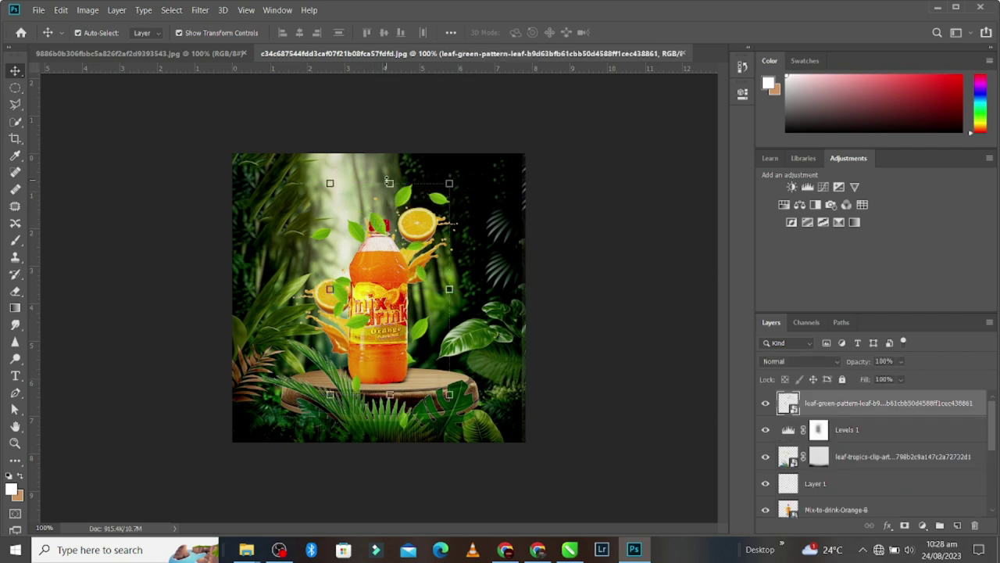
pyautogui.click(603, 208)
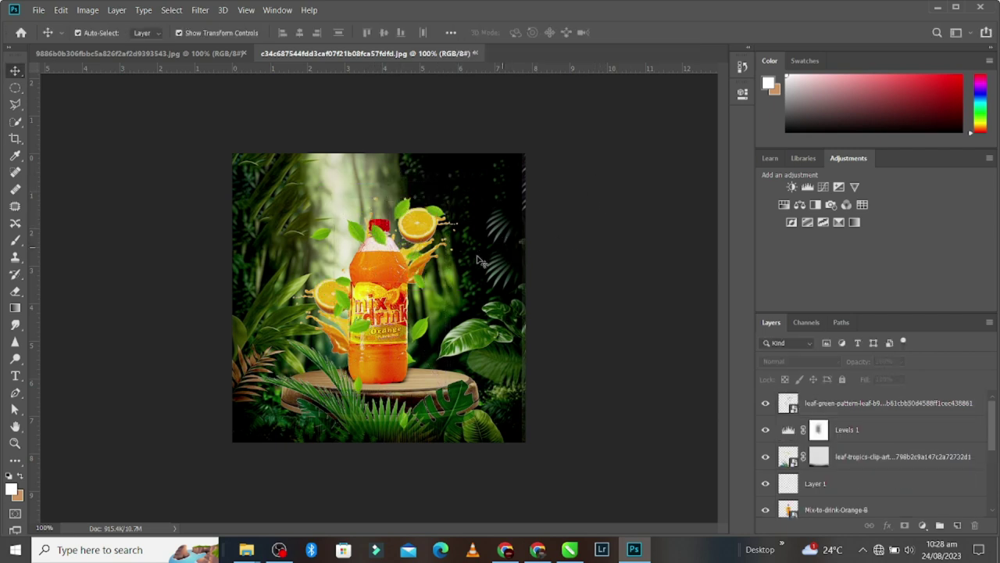
pyautogui.click(407, 202)
pyautogui.moveTo(391, 191); pyautogui.dragTo(393, 273)
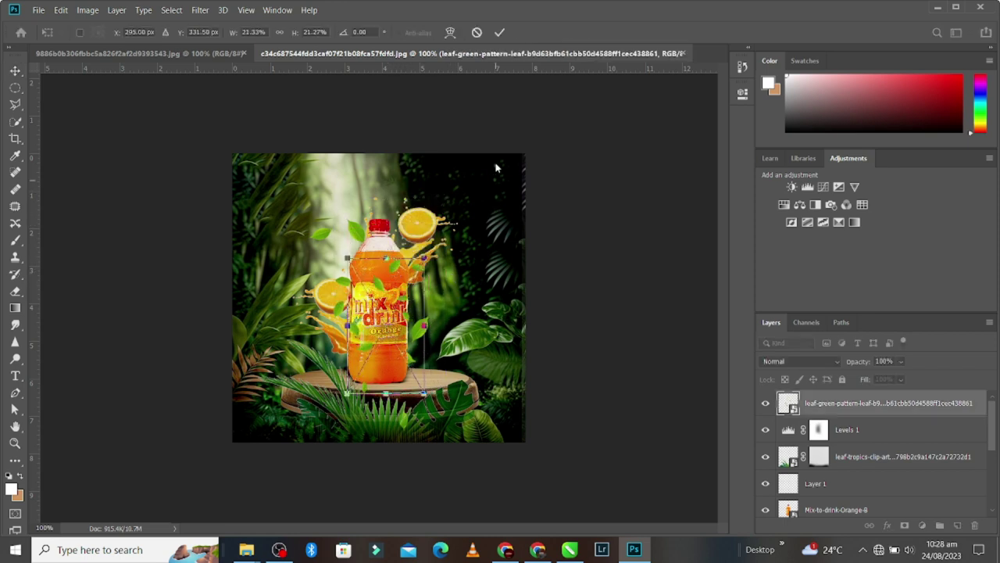
pyautogui.click(501, 32)
pyautogui.click(536, 305)
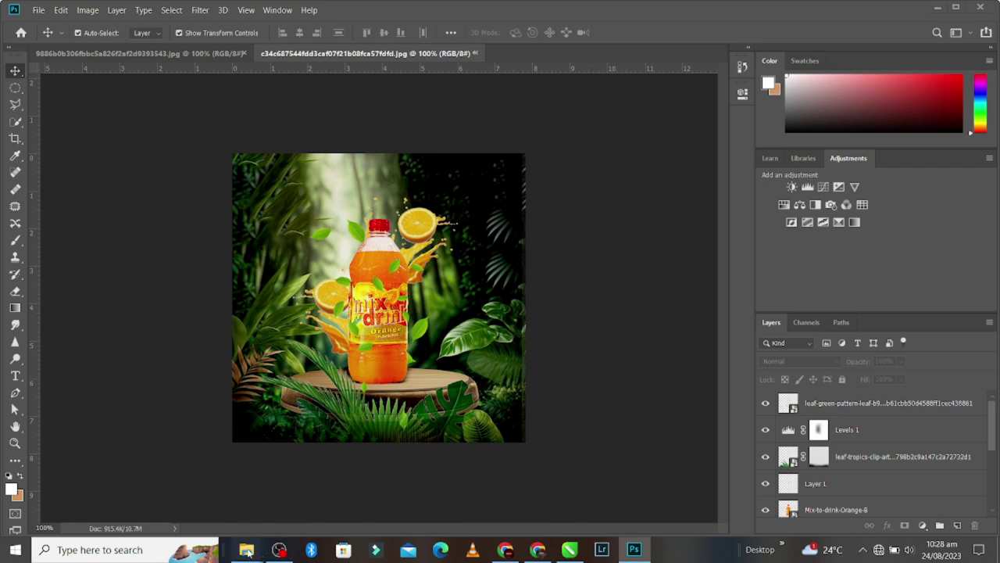
# Open the whole orange and orange-slices images from the Orag folder in Photoshop
pyautogui.click(305, 481)
pyautogui.click(348, 207)
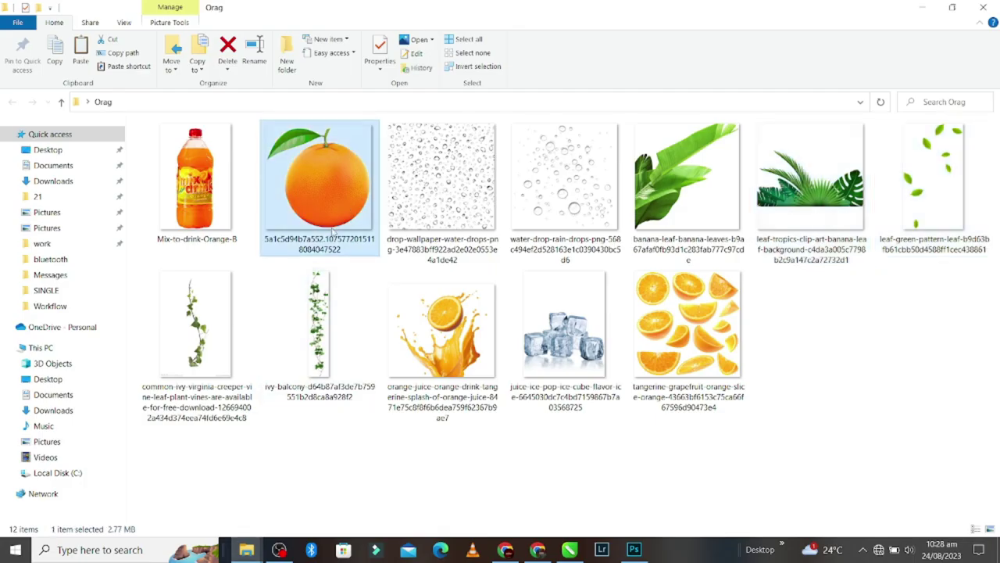
pyautogui.click(688, 328)
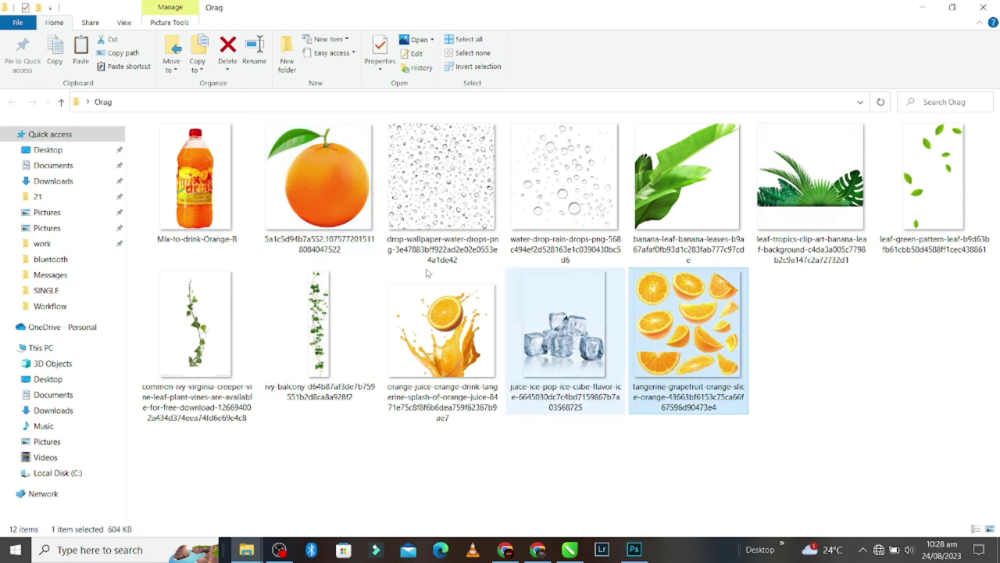
pyautogui.keyDown('ctrl'); pyautogui.click(326, 179); pyautogui.keyUp('ctrl')
pyautogui.moveTo(326, 178)
pyautogui.mouseDown()
pyautogui.moveTo(601, 473)
pyautogui.moveTo(610, 53)
pyautogui.mouseUp()
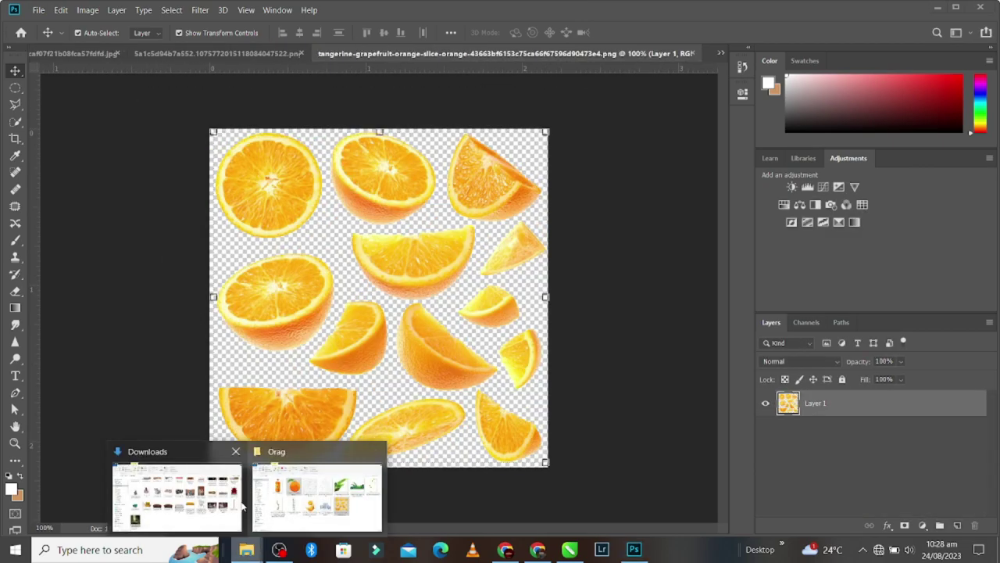
# Bring the bamboo pole image from Downloads into the bottle ad document
pyautogui.click(234, 500)
pyautogui.moveTo(967, 391)
pyautogui.mouseDown()
pyautogui.moveTo(635, 553)
pyautogui.moveTo(121, 33)
pyautogui.mouseUp()
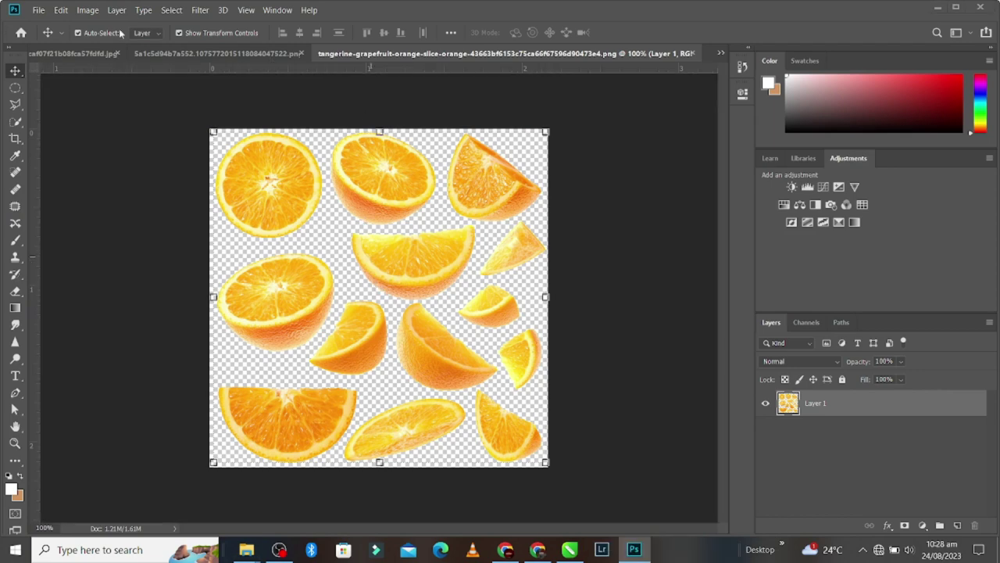
pyautogui.click(75, 53)
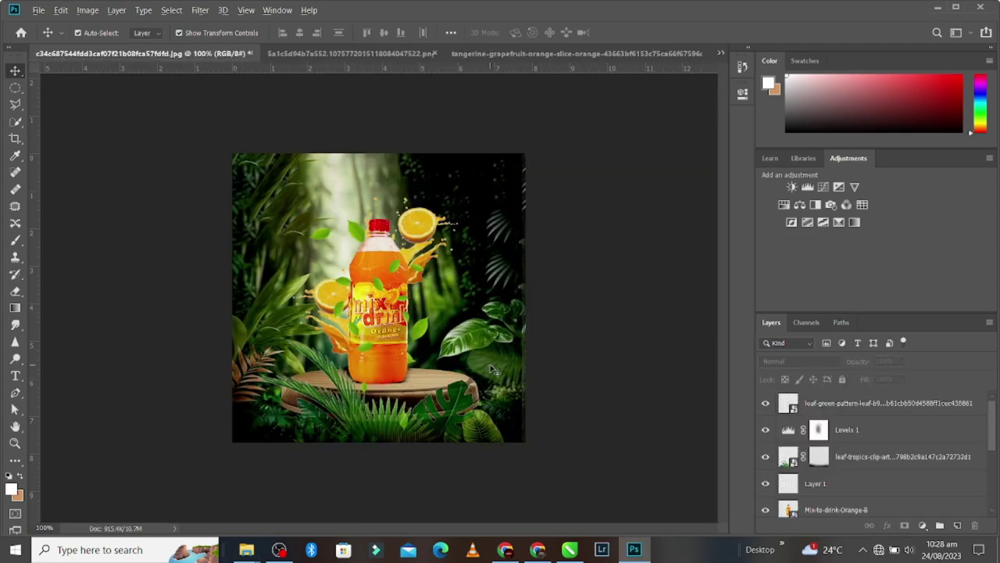
pyautogui.hotkey('alt', 'Tab')
pyautogui.moveTo(933, 332)
pyautogui.mouseDown()
pyautogui.moveTo(637, 547)
pyautogui.moveTo(352, 176)
pyautogui.mouseUp()
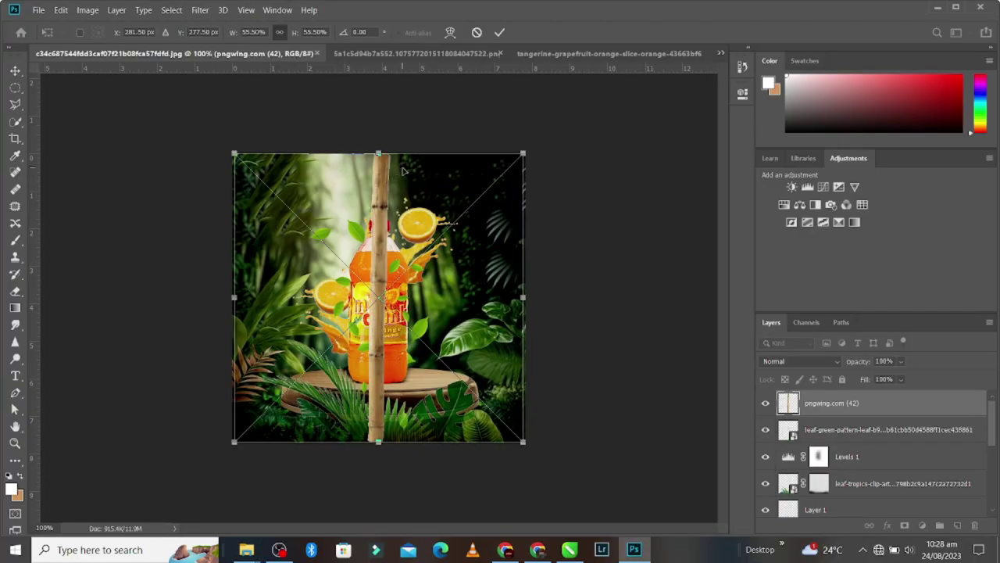
# Rotate the bamboo pole about 74°, move it top-left, and scale it to about 46%
pyautogui.moveTo(546, 147); pyautogui.dragTo(526, 389)
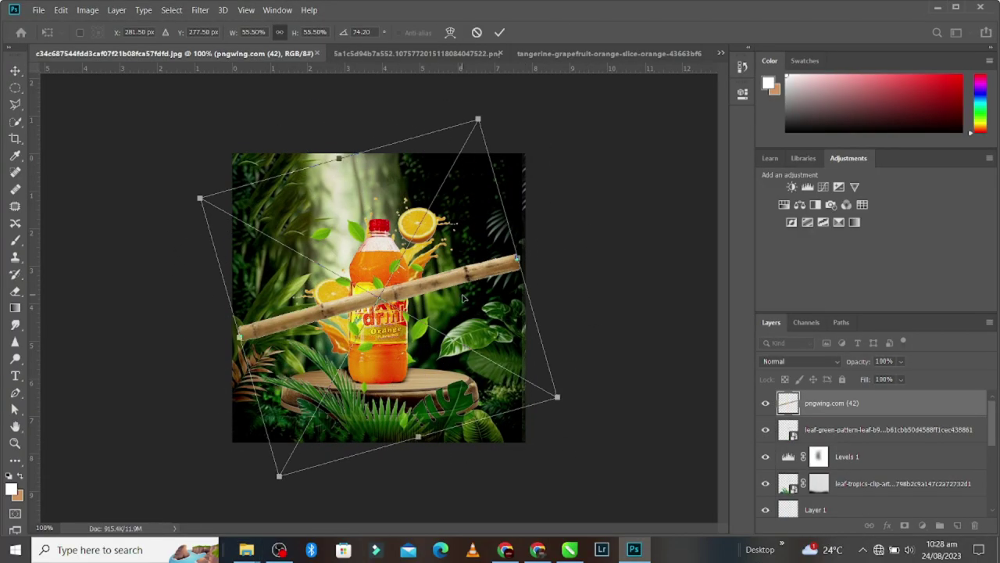
pyautogui.moveTo(463, 298); pyautogui.dragTo(295, 203)
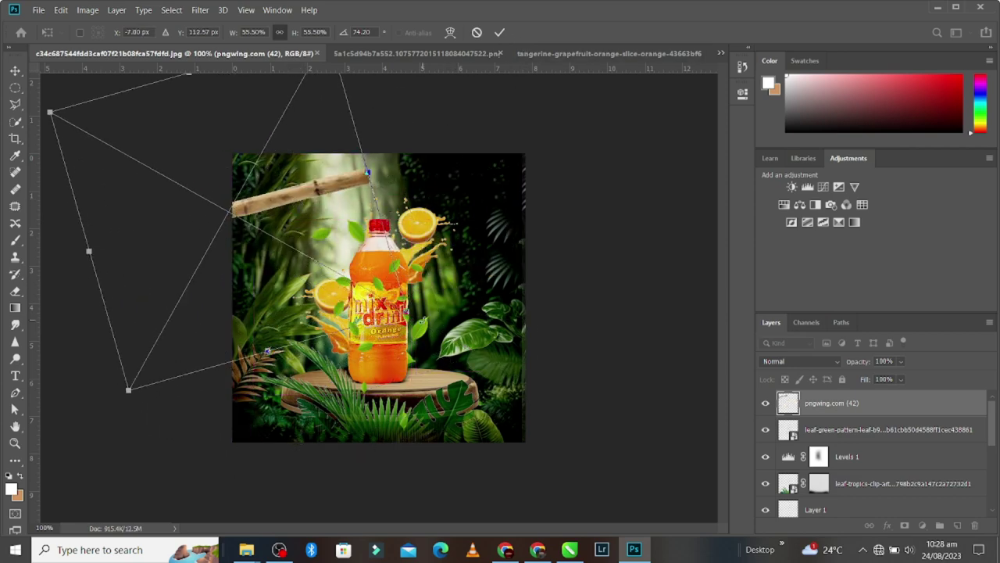
pyautogui.moveTo(368, 172); pyautogui.dragTo(357, 202)
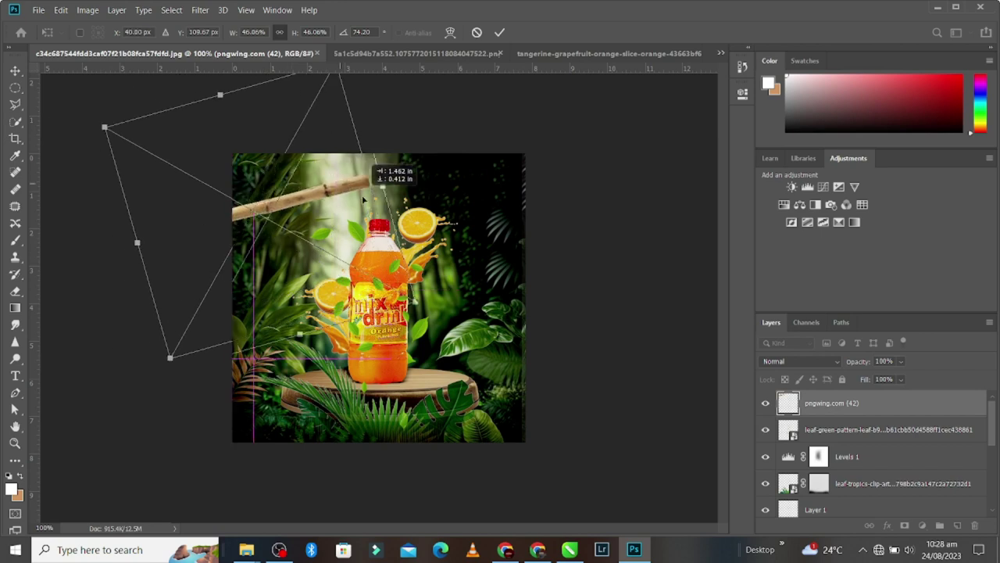
pyautogui.click(499, 33)
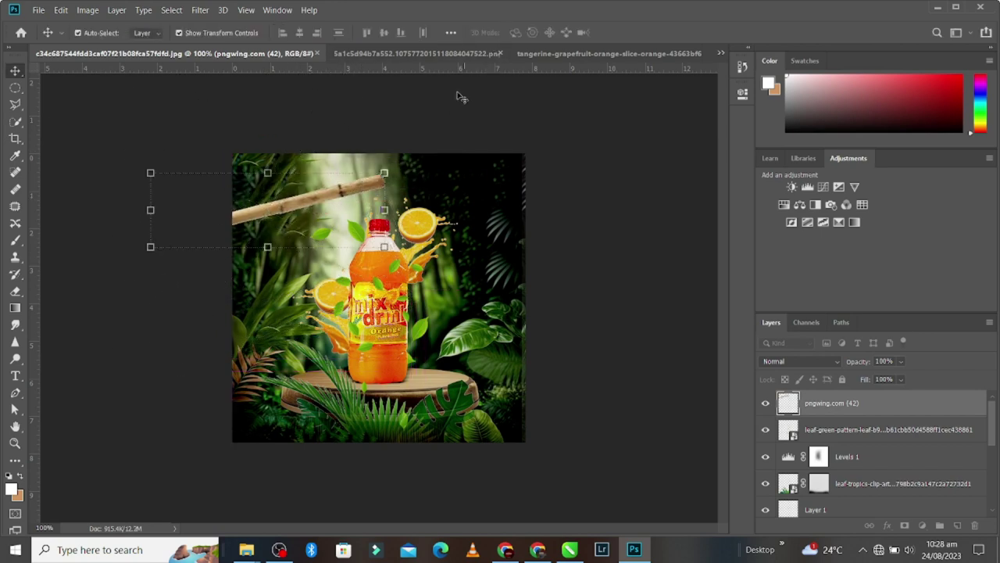
# Add a Levels adjustment with black input 122, clipped to the bamboo layer
pyautogui.click(810, 188)
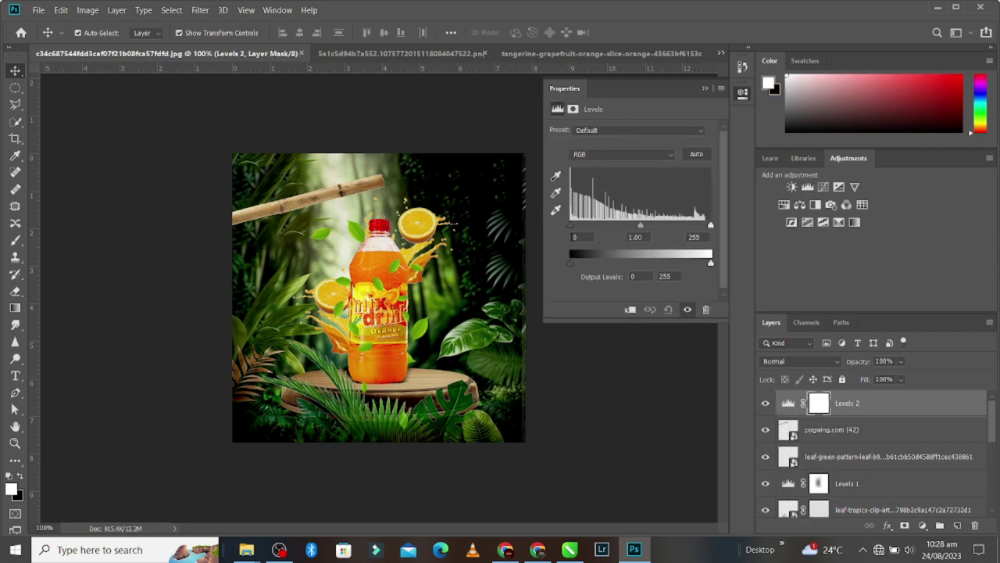
pyautogui.moveTo(571, 229); pyautogui.dragTo(631, 235)
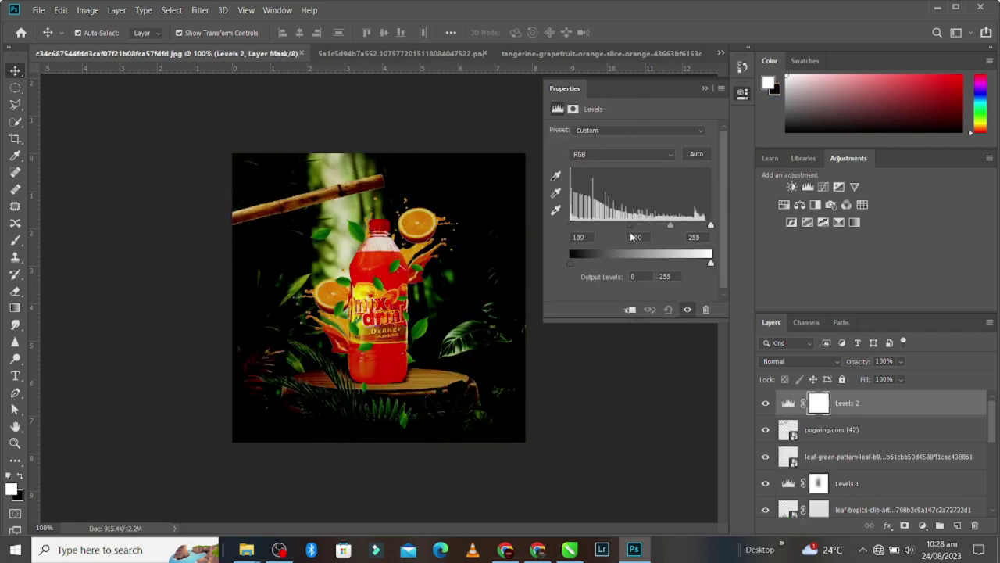
pyautogui.click(631, 311)
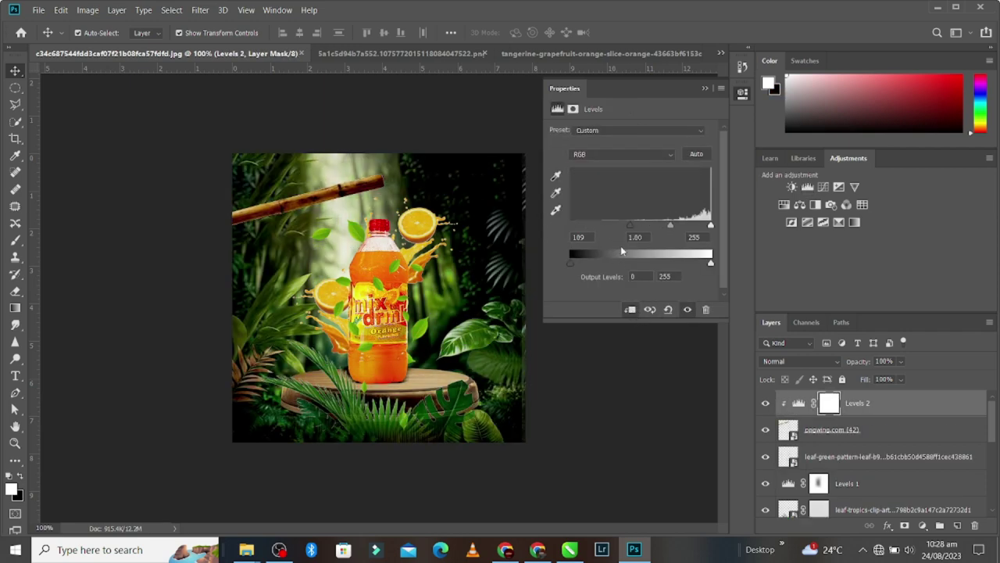
pyautogui.moveTo(632, 228); pyautogui.dragTo(637, 232)
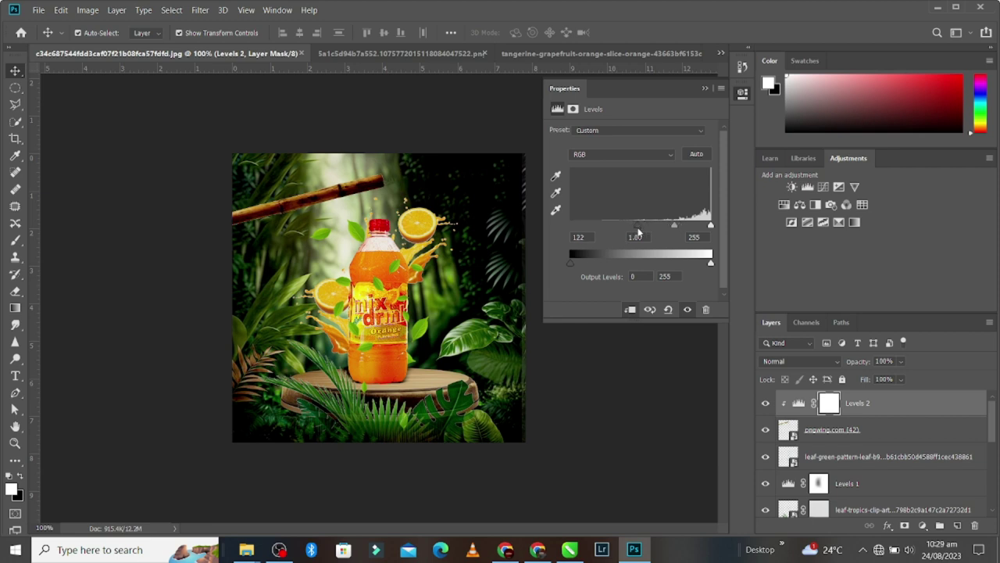
pyautogui.click(705, 88)
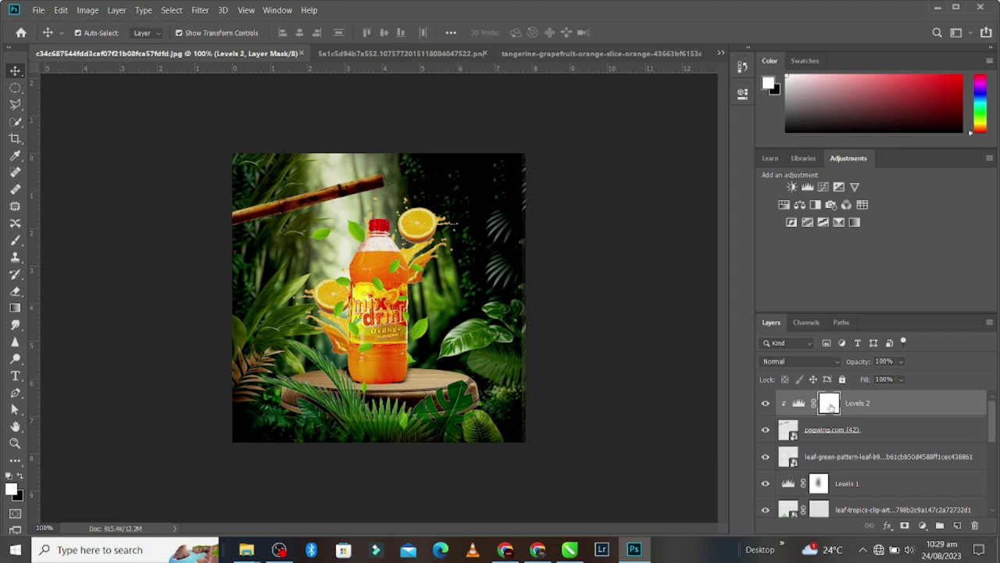
# Invert the Levels mask and paint white over the pole's left end
pyautogui.hotkey('ctrl', 'i')
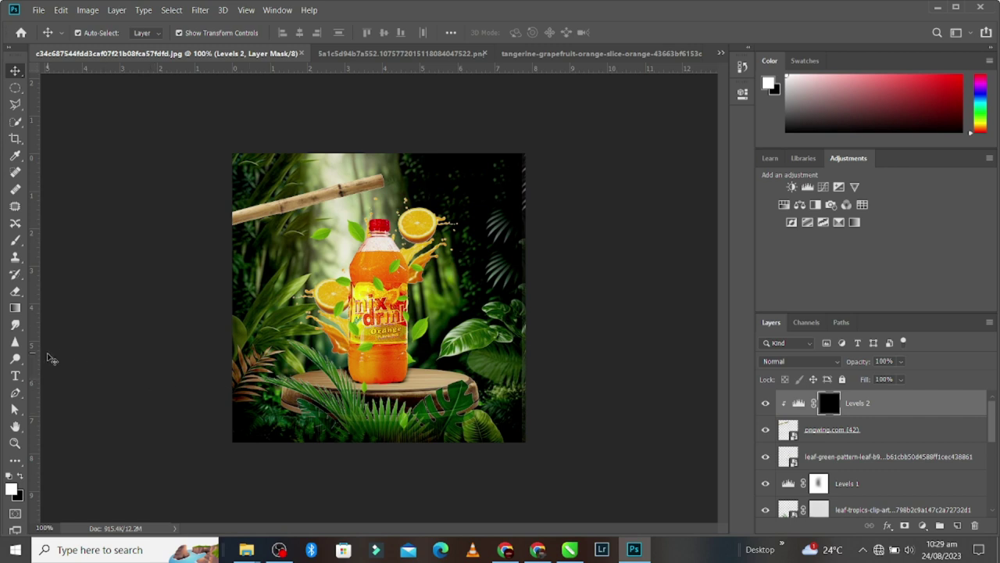
pyautogui.click(15, 293)
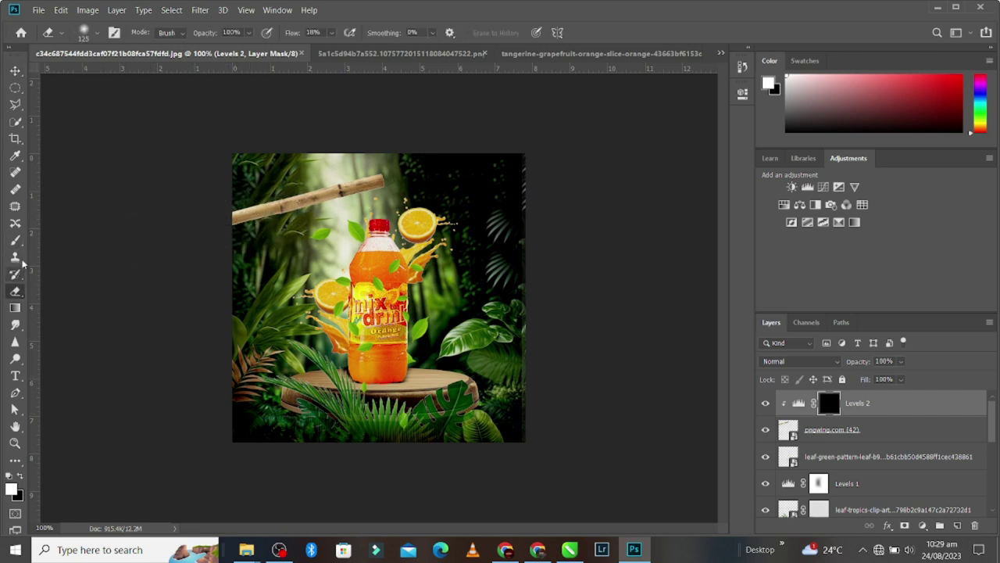
pyautogui.click(15, 240)
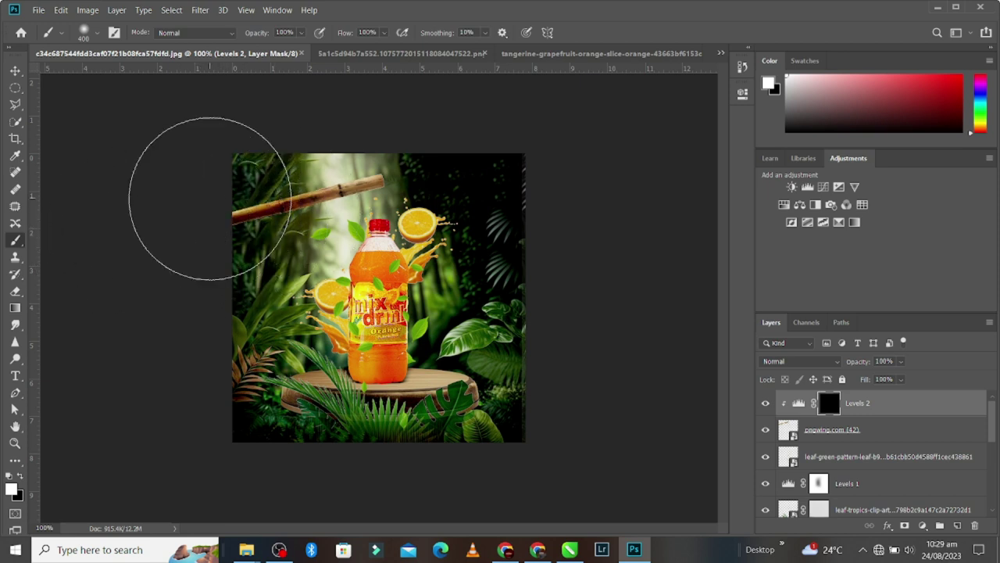
pyautogui.moveTo(179, 234); pyautogui.dragTo(179, 246)
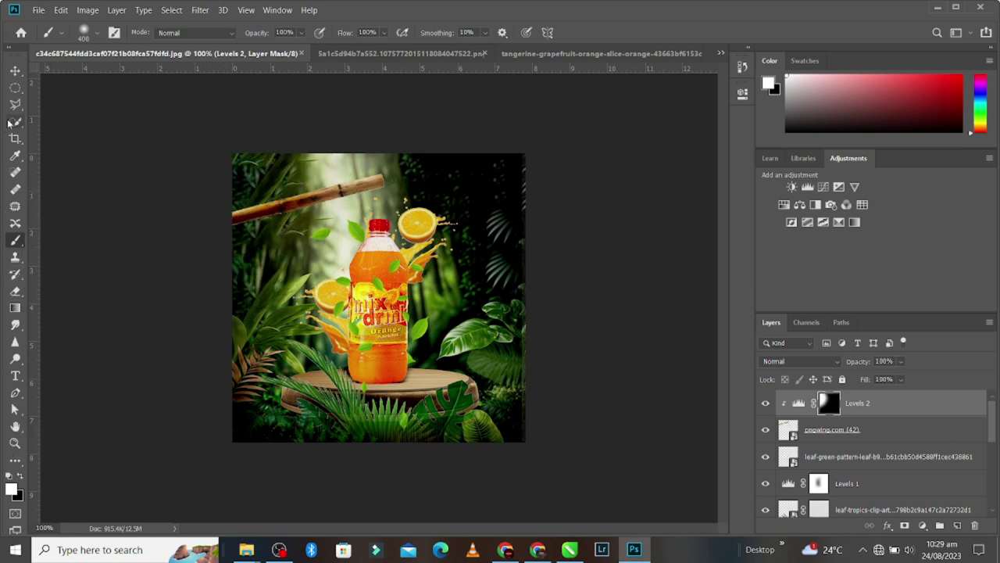
# Drag the whole orange from its document into the ad as a new layer
pyautogui.click(15, 71)
pyautogui.click(405, 54)
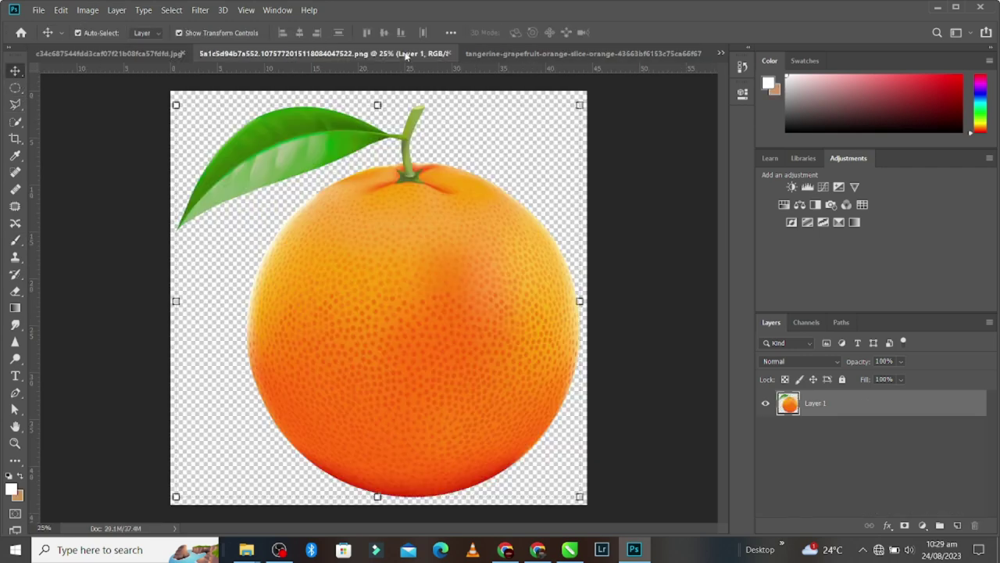
pyautogui.moveTo(447, 292); pyautogui.dragTo(289, 130)
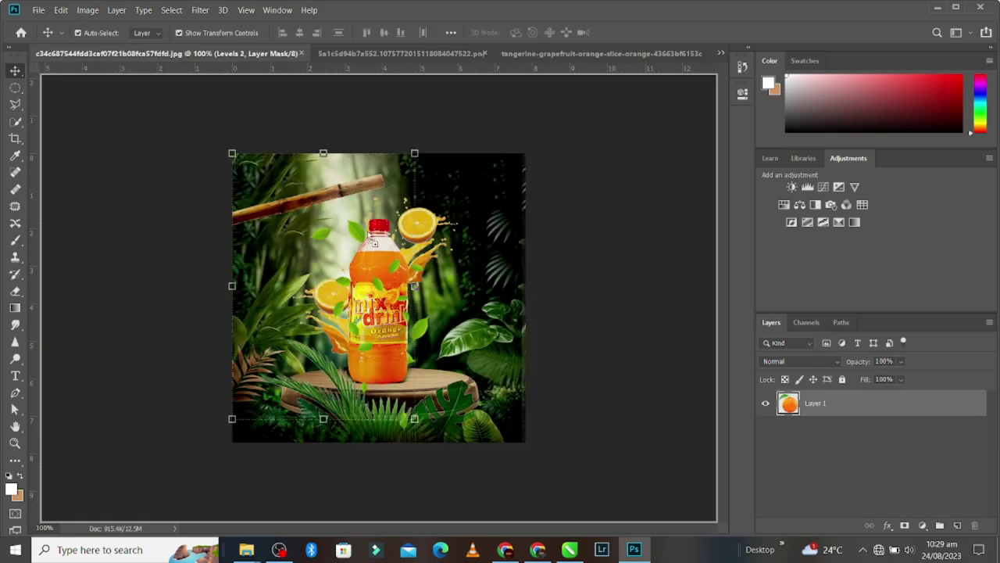
pyautogui.moveTo(115, 54); pyautogui.dragTo(375, 227)
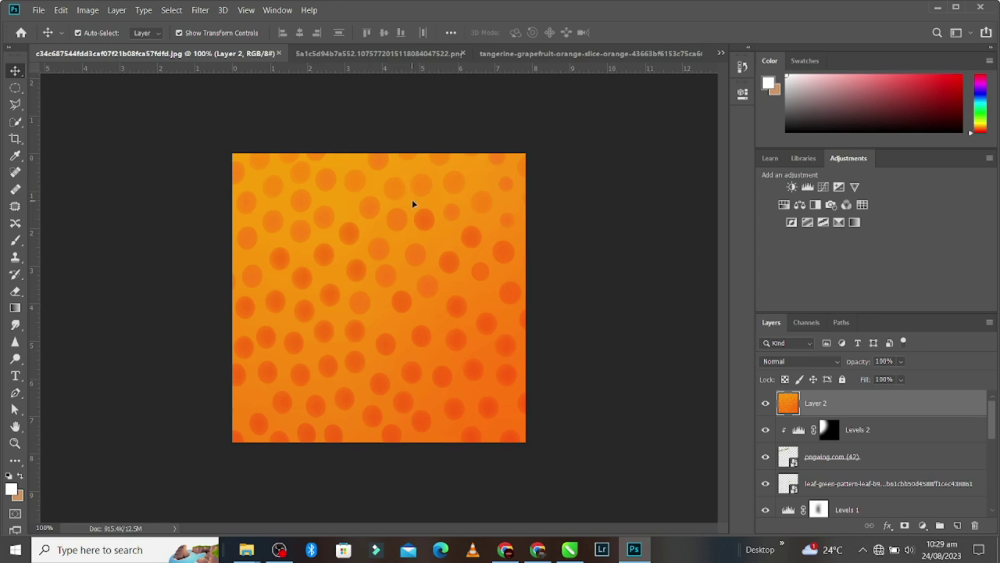
# Shrink the orange down to a small fruit below the bamboo pole
pyautogui.hotkey('ctrl', '-')
pyautogui.hotkey('ctrl', '-')
pyautogui.hotkey('ctrl', '-')
pyautogui.hotkey('ctrl', '-')
pyautogui.hotkey('ctrl', '-')
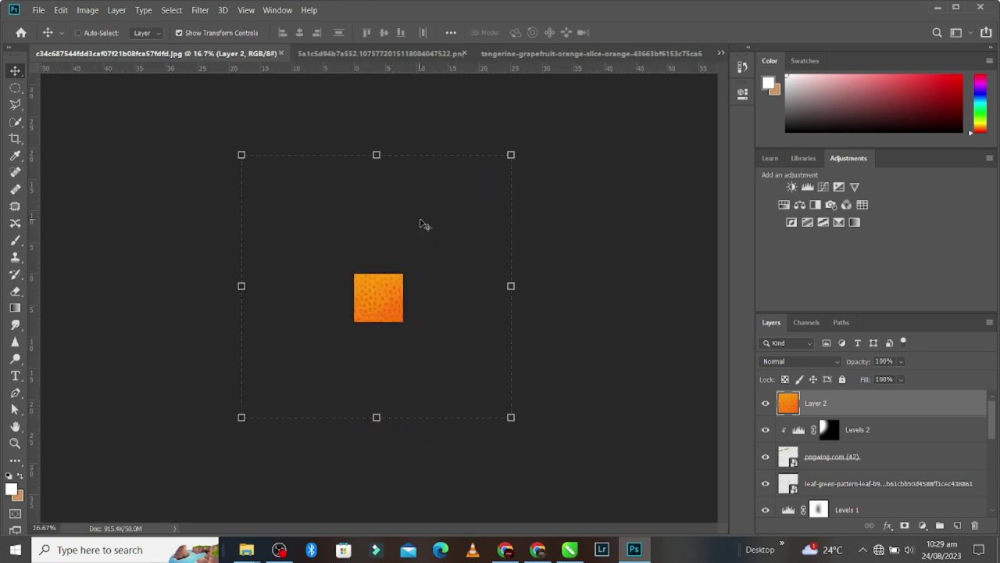
pyautogui.moveTo(383, 155)
pyautogui.mouseDown()
pyautogui.moveTo(381, 389)
pyautogui.moveTo(373, 292)
pyautogui.mouseUp()
pyautogui.hotkey('ctrl', '+')
pyautogui.hotkey('ctrl', '+')
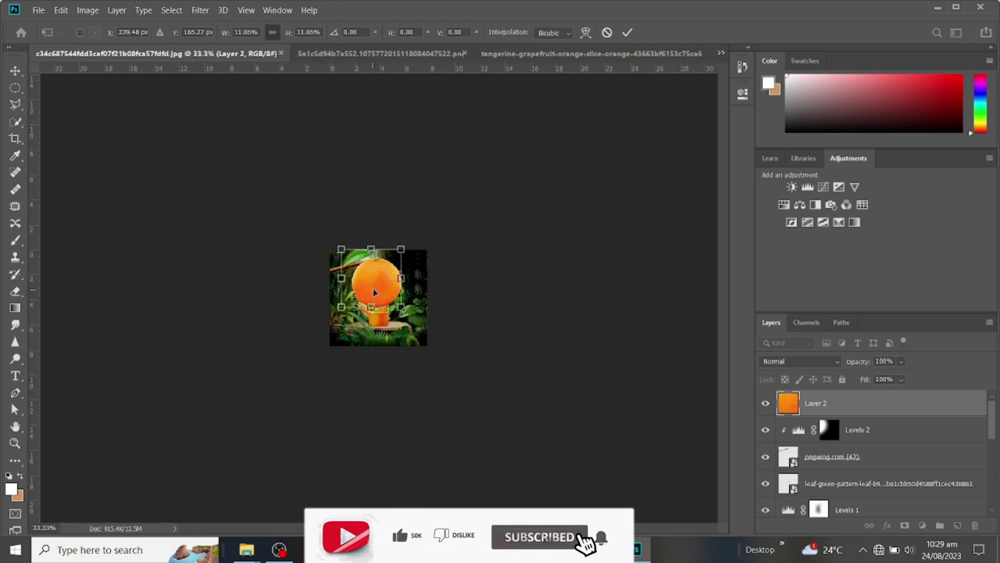
pyautogui.hotkey('ctrl', '+')
pyautogui.hotkey('ctrl', '+')
pyautogui.hotkey('ctrl', '+')
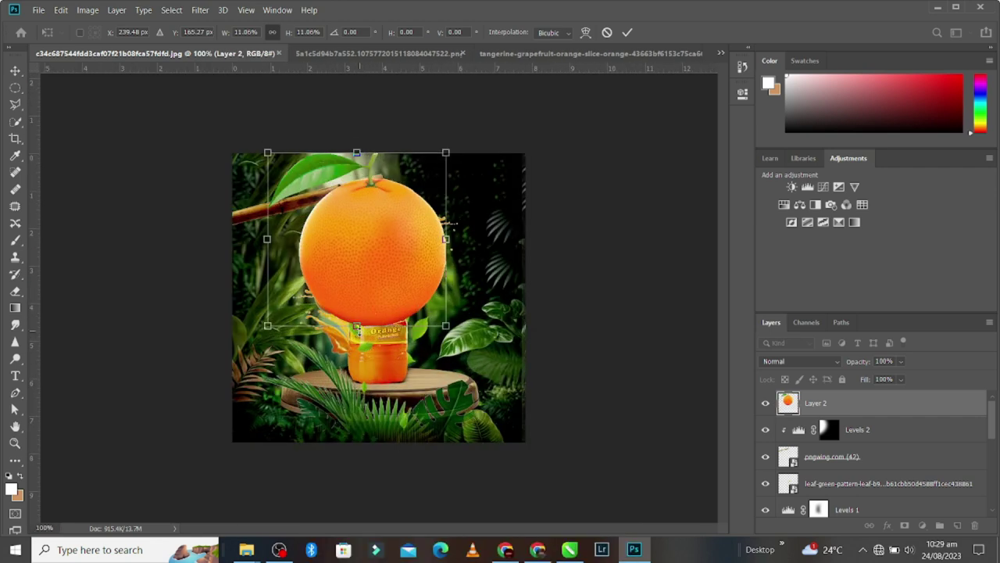
pyautogui.moveTo(364, 324)
pyautogui.mouseDown()
pyautogui.moveTo(365, 181)
pyautogui.moveTo(379, 207)
pyautogui.moveTo(287, 232)
pyautogui.mouseUp()
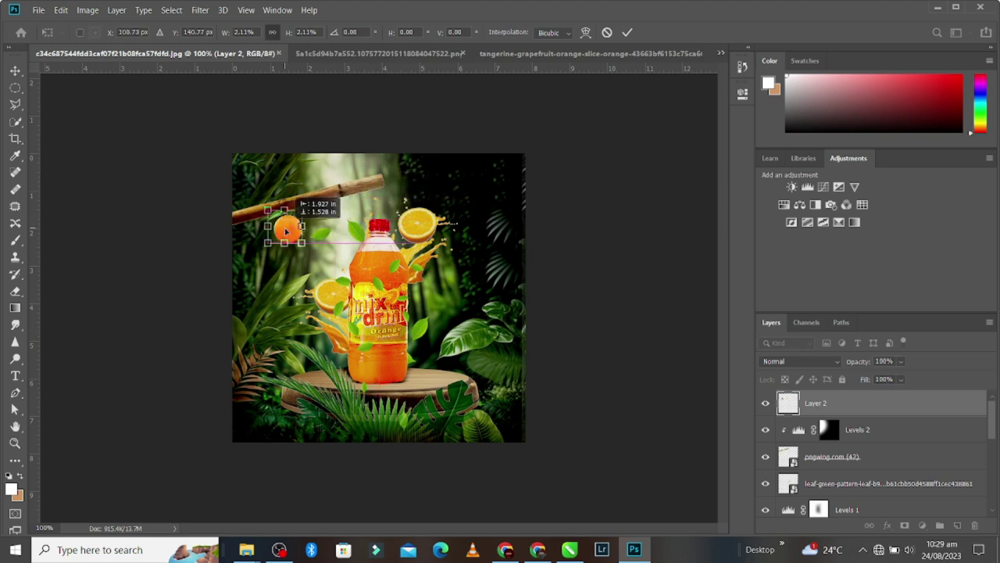
# Position the small orange beneath the bamboo pole
pyautogui.hotkey('ctrl', '+')
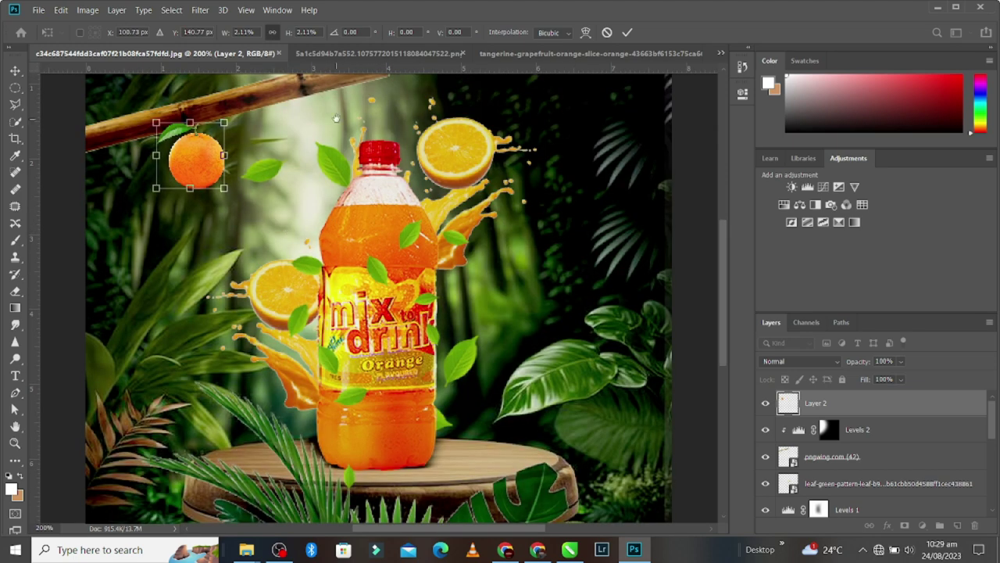
pyautogui.moveTo(336, 118); pyautogui.dragTo(349, 226)
pyautogui.moveTo(224, 342); pyautogui.dragTo(216, 331)
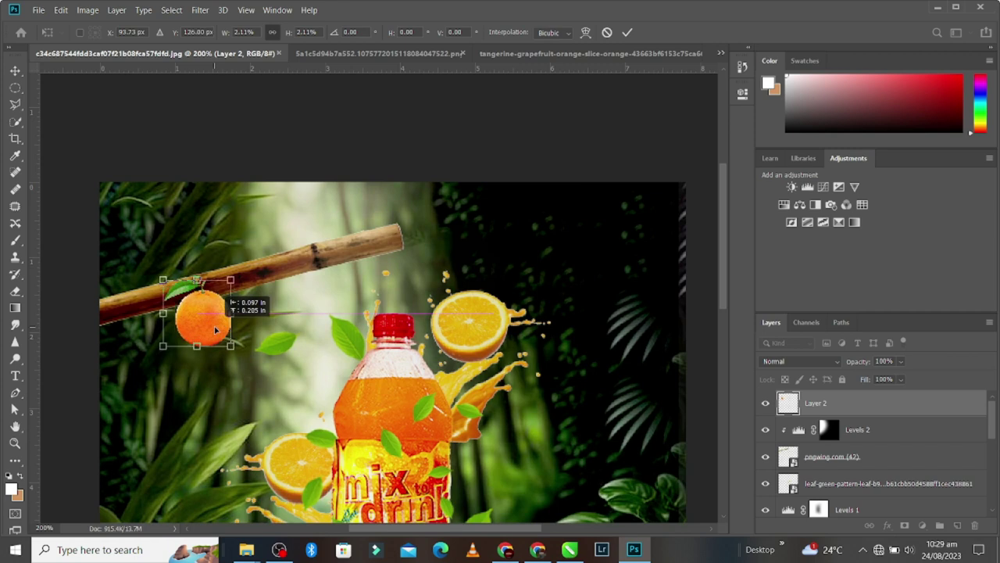
pyautogui.click(627, 32)
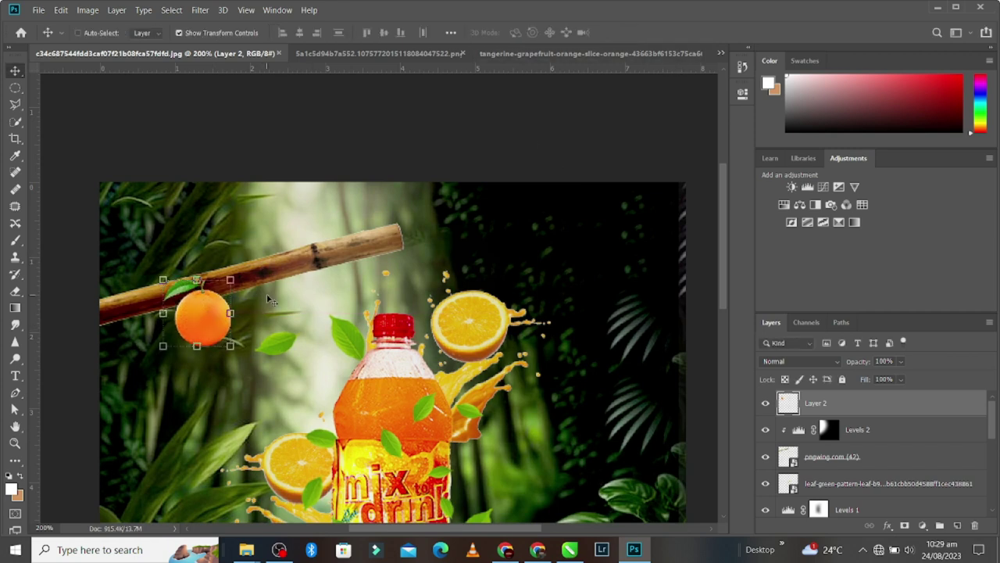
# Add two more oranges to the hanging cluster, the third rotated 45° and scaled to 75%
pyautogui.moveTo(226, 320)
pyautogui.mouseDown()
pyautogui.moveTo(264, 318)
pyautogui.moveTo(291, 288)
pyautogui.mouseUp()
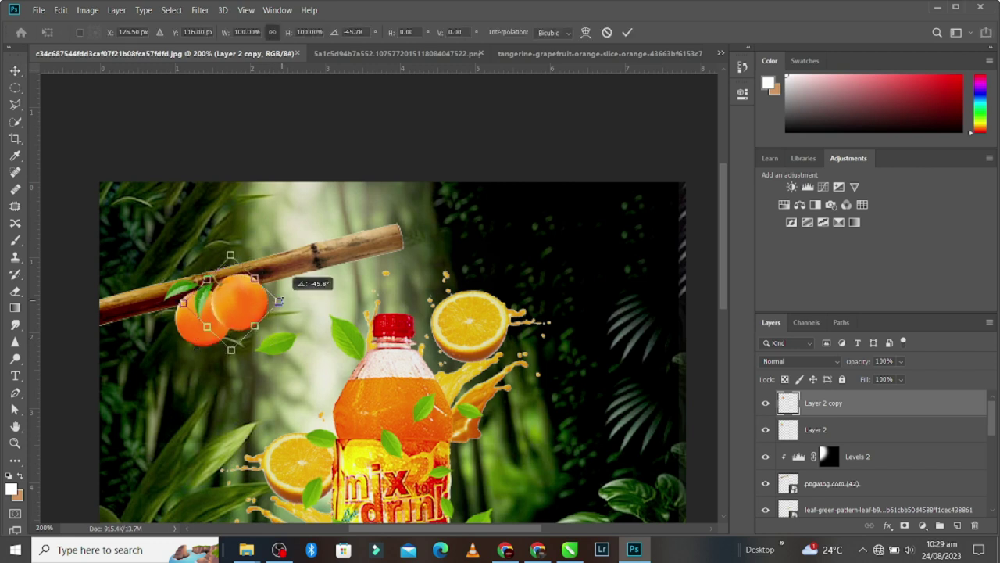
pyautogui.click(627, 32)
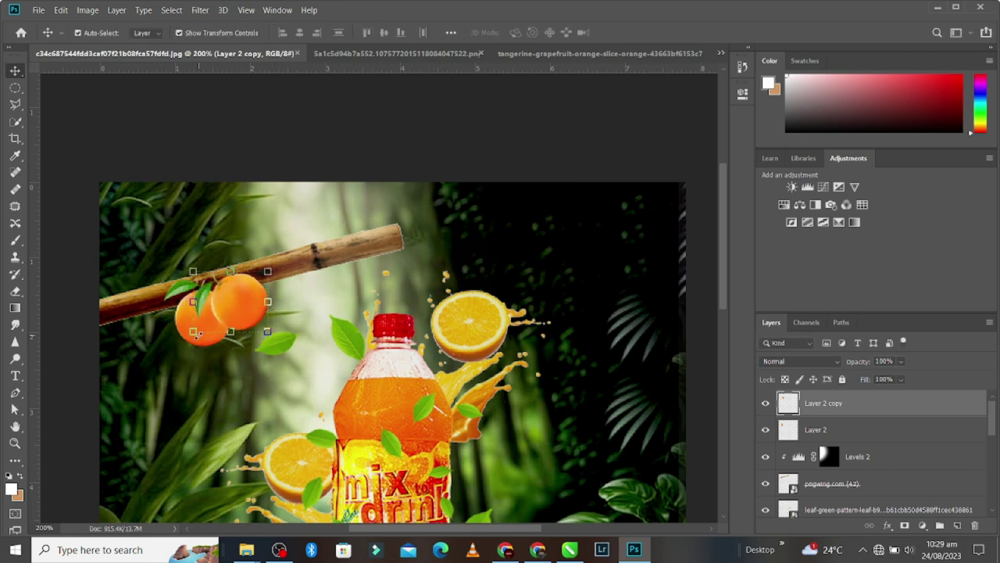
pyautogui.press('ctrl')
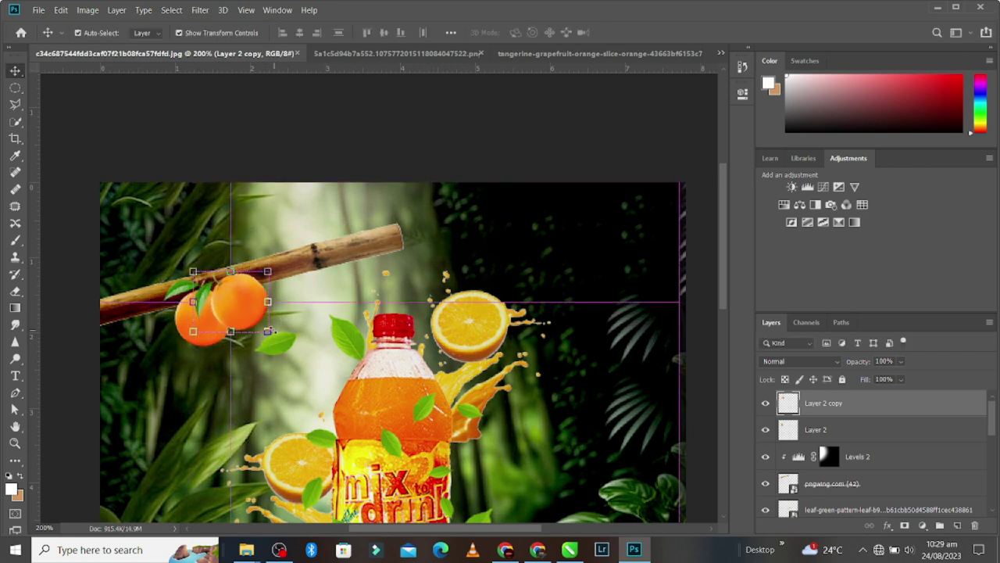
pyautogui.moveTo(265, 331)
pyautogui.mouseDown()
pyautogui.moveTo(281, 376)
pyautogui.moveTo(234, 383)
pyautogui.mouseUp()
pyautogui.hotkey('ctrl', 't')
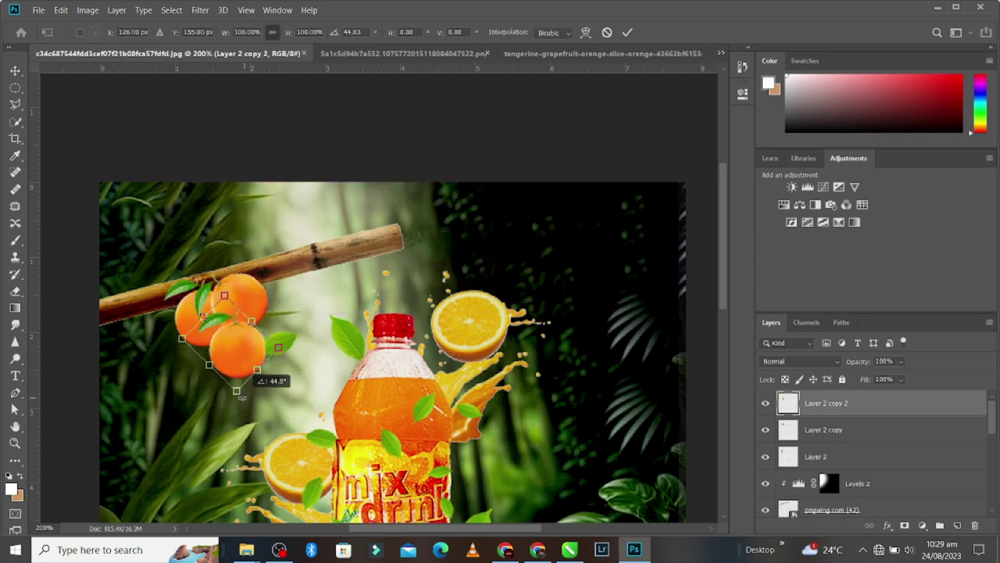
pyautogui.moveTo(237, 339)
pyautogui.mouseDown()
pyautogui.moveTo(224, 355)
pyautogui.moveTo(229, 347)
pyautogui.mouseUp()
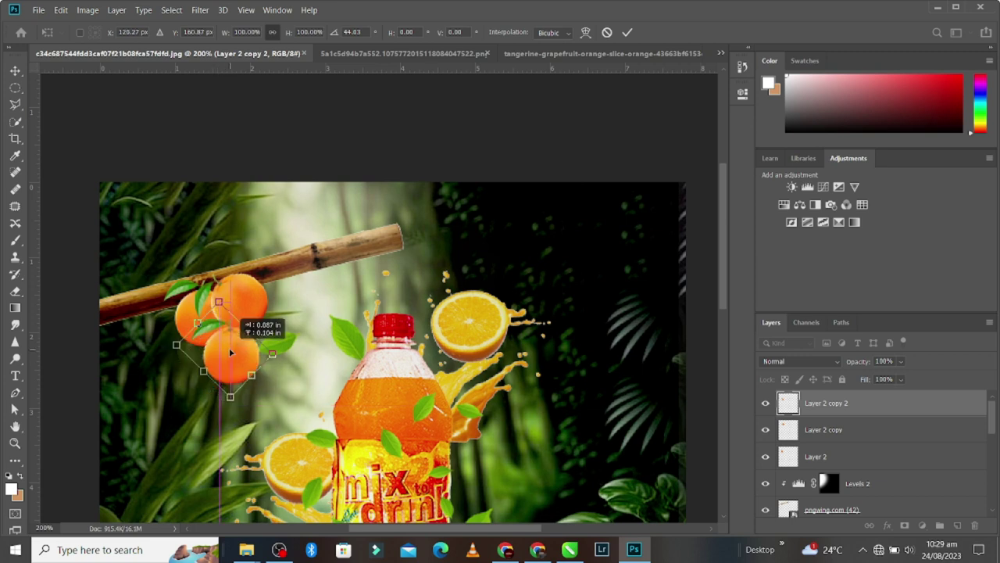
pyautogui.moveTo(230, 400); pyautogui.dragTo(223, 379)
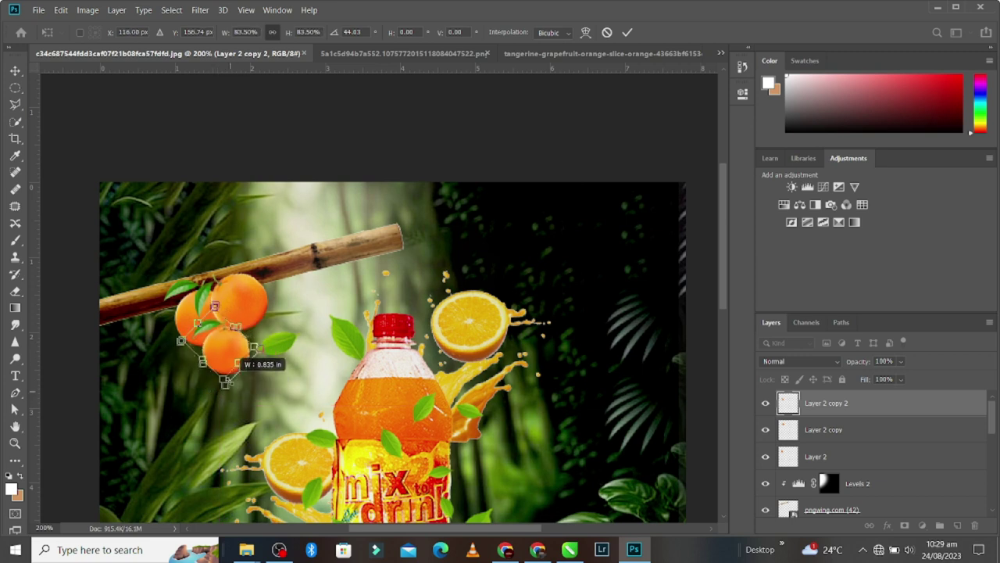
pyautogui.moveTo(239, 336); pyautogui.dragTo(243, 331)
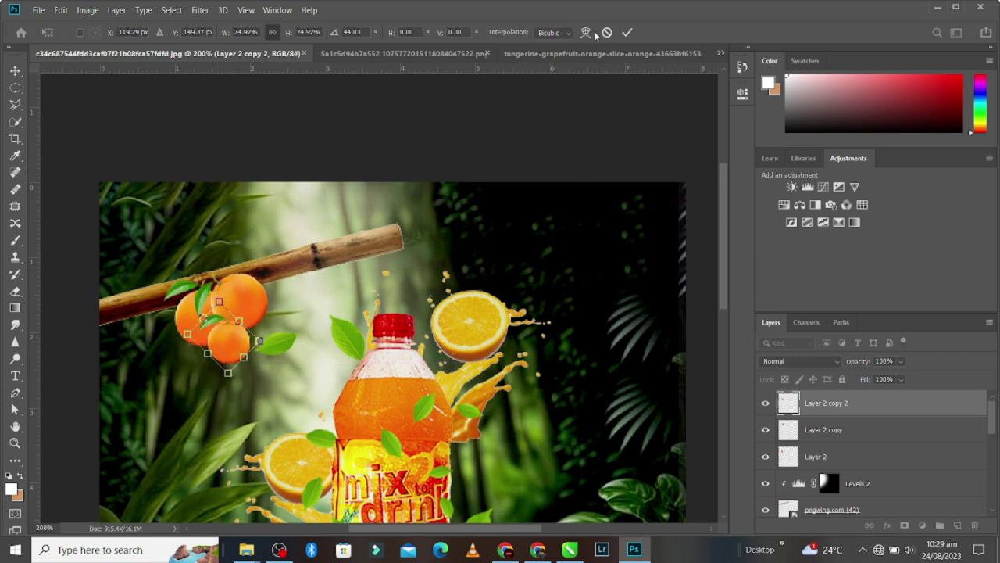
pyautogui.click(626, 33)
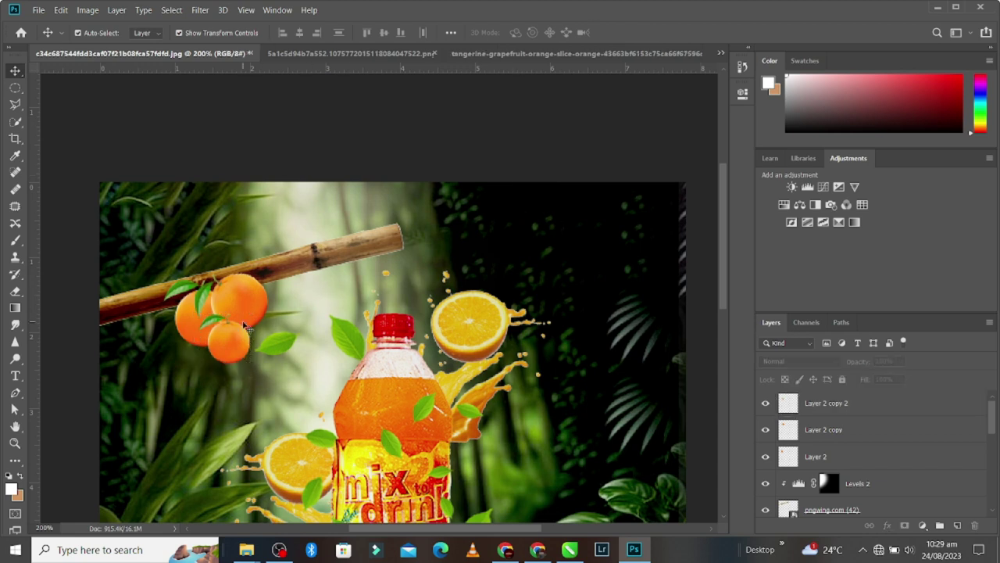
# Move an orange copy up near the bamboo's right end
pyautogui.click(243, 329)
pyautogui.hotkey('ctrl', 't')
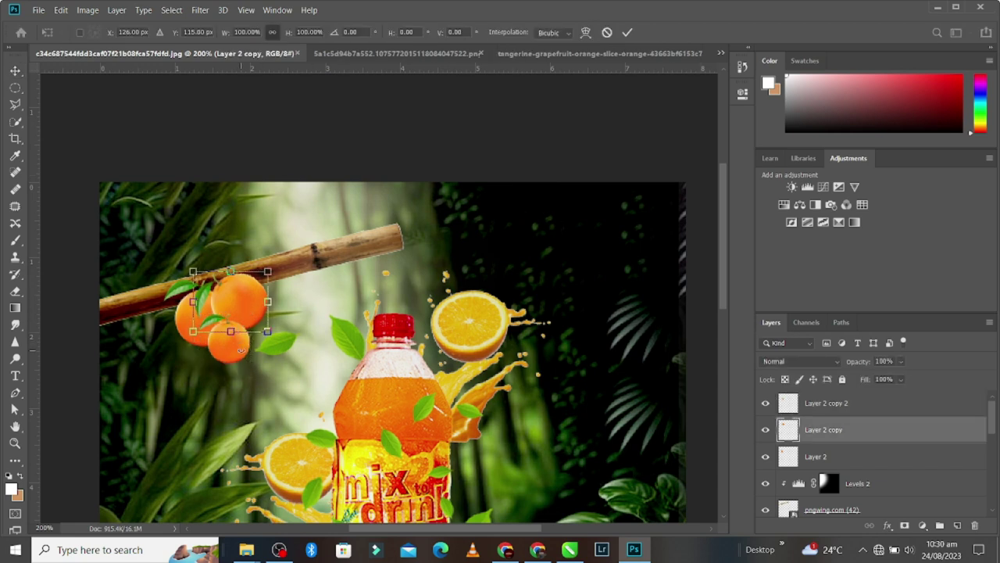
pyautogui.moveTo(255, 290); pyautogui.dragTo(389, 267)
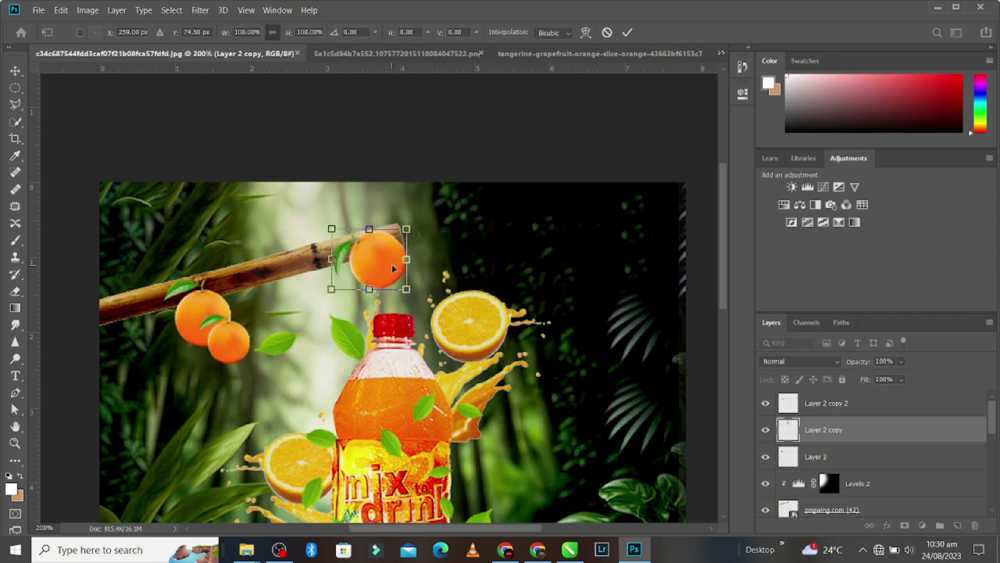
pyautogui.moveTo(393, 269)
pyautogui.mouseDown()
pyautogui.moveTo(440, 243)
pyautogui.moveTo(410, 277)
pyautogui.moveTo(429, 274)
pyautogui.moveTo(404, 265)
pyautogui.moveTo(395, 275)
pyautogui.mouseUp()
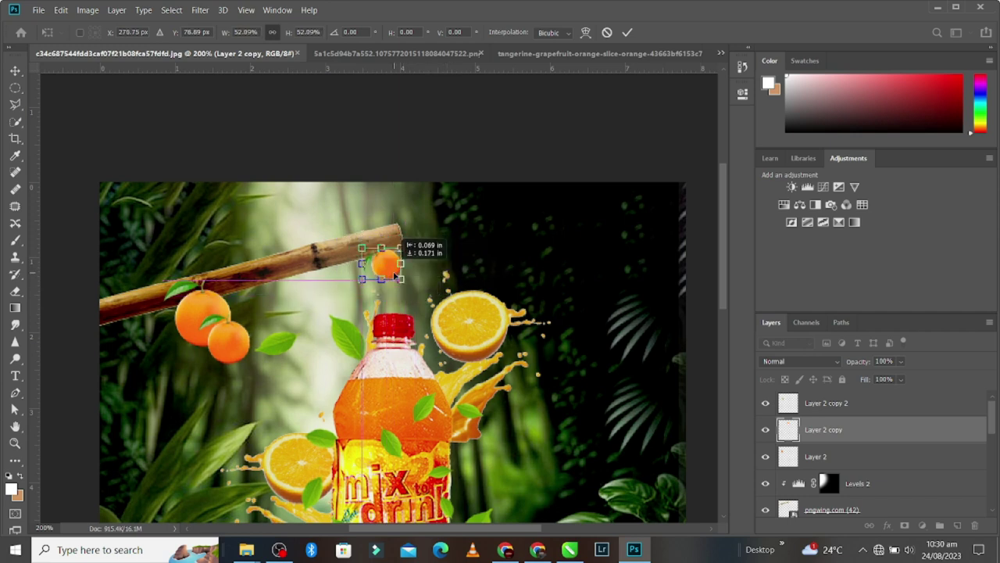
pyautogui.press('Return')
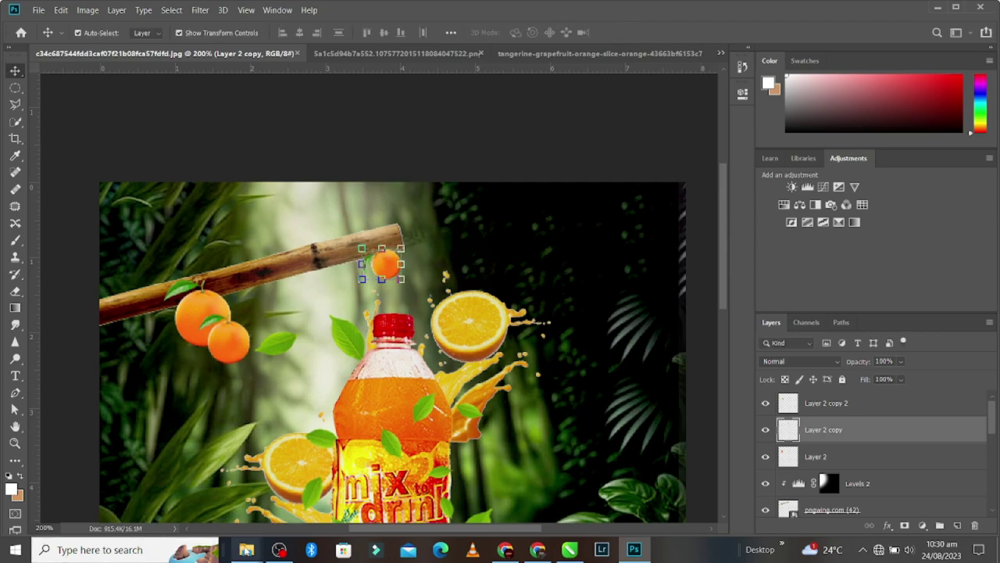
# Place the ivy-balcony image into the composition and move it toward the bamboo
pyautogui.click(317, 489)
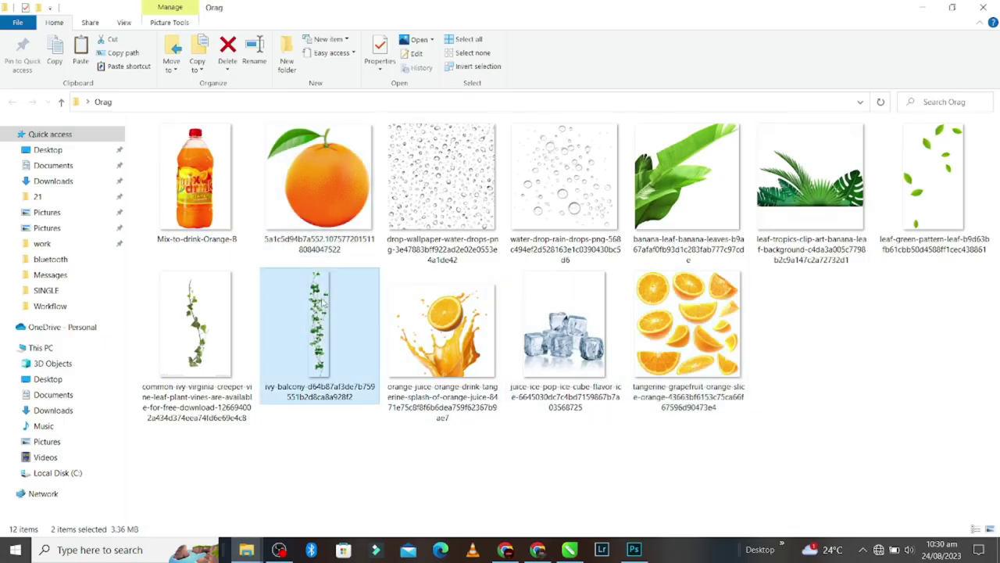
pyautogui.click(634, 549)
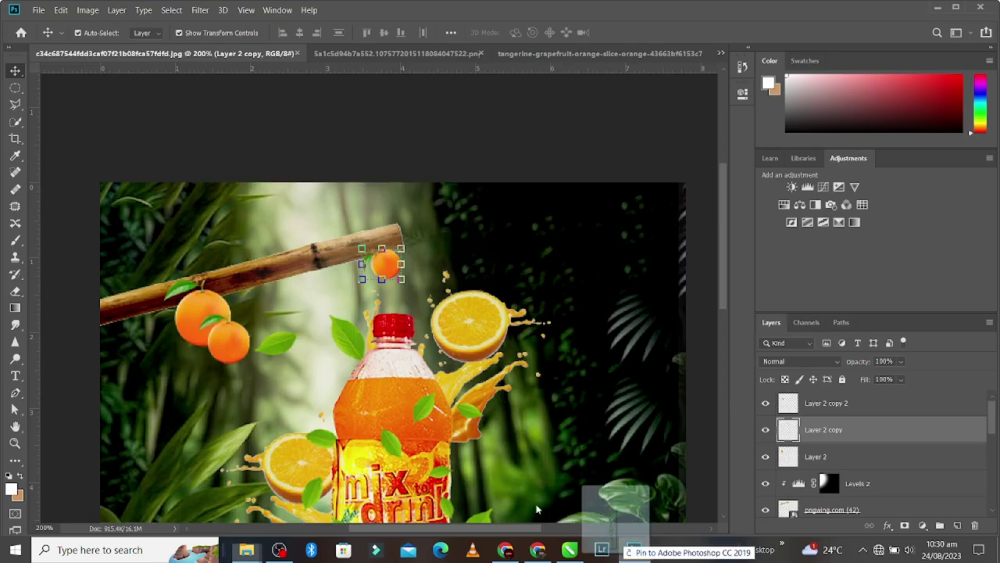
pyautogui.moveTo(315, 248); pyautogui.dragTo(316, 250)
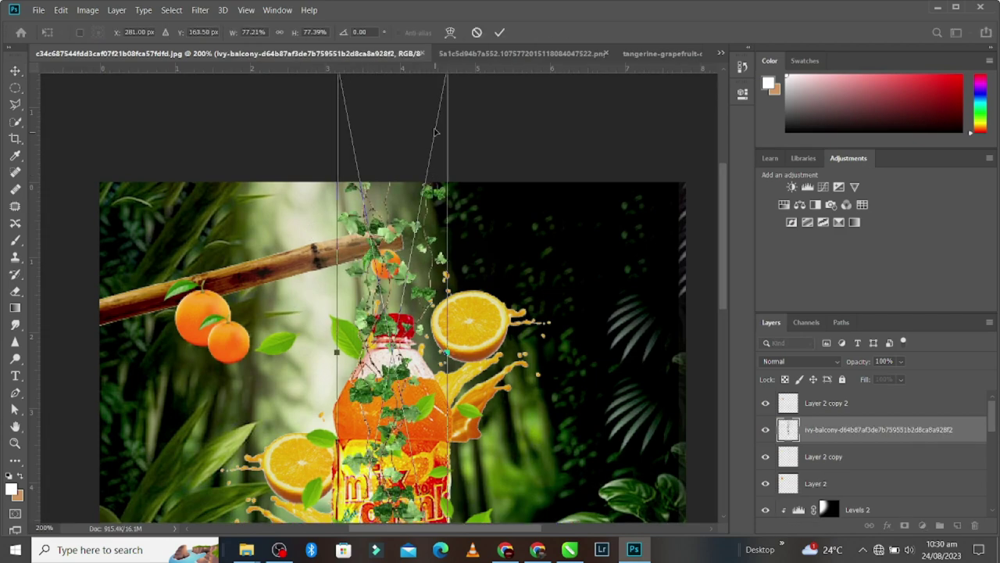
pyautogui.moveTo(385, 108); pyautogui.dragTo(338, 245)
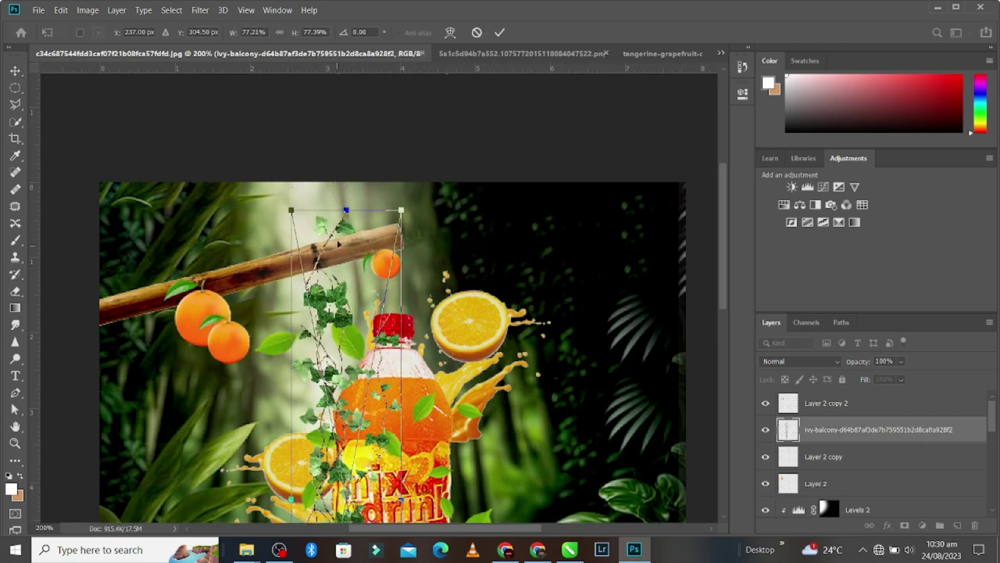
# Scale the ivy to 45.89%, rotate it along the bamboo, and stack it below the pole
pyautogui.moveTo(346, 210); pyautogui.dragTo(346, 342)
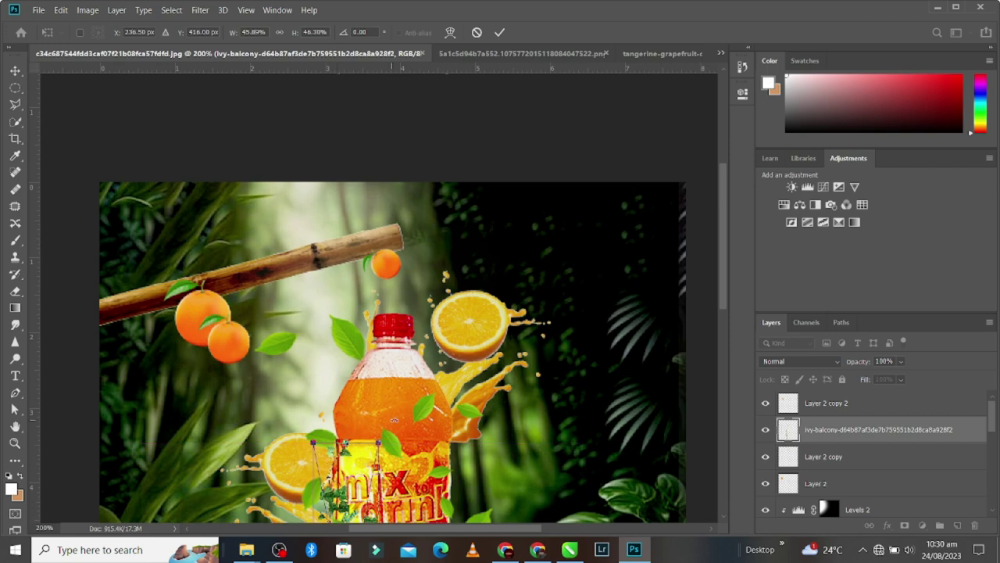
pyautogui.moveTo(344, 428); pyautogui.dragTo(375, 438)
pyautogui.scroll(-1, 390, 351)
pyautogui.moveTo(469, 469); pyautogui.dragTo(489, 488)
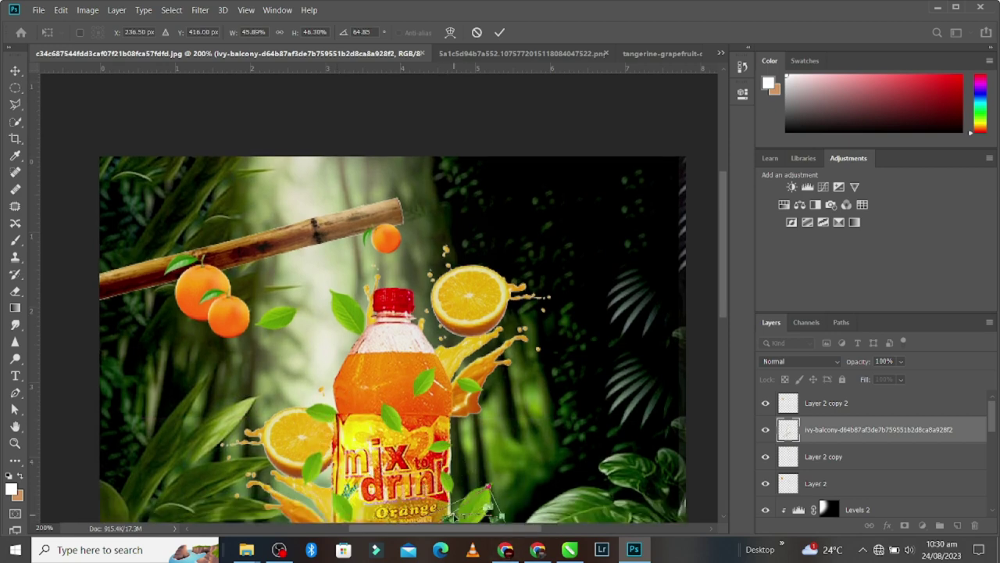
pyautogui.moveTo(455, 517)
pyautogui.mouseDown()
pyautogui.moveTo(417, 141)
pyautogui.moveTo(398, 206)
pyautogui.mouseUp()
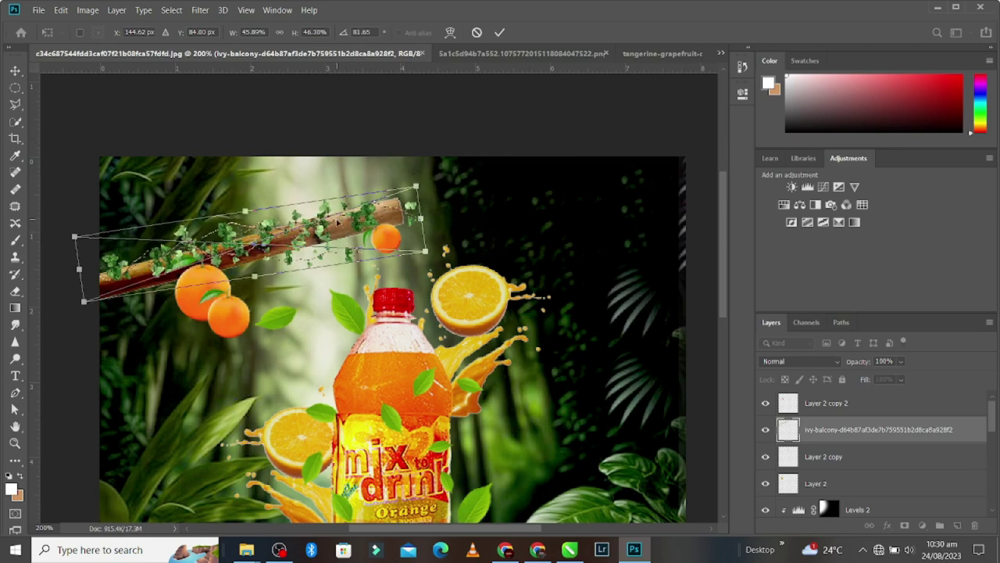
pyautogui.moveTo(337, 222); pyautogui.dragTo(319, 221)
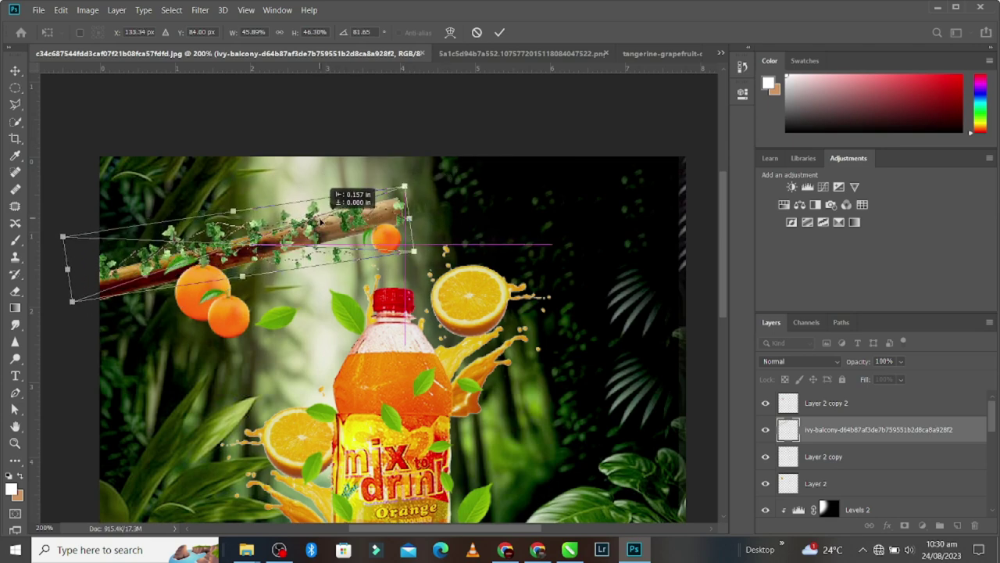
pyautogui.click(499, 32)
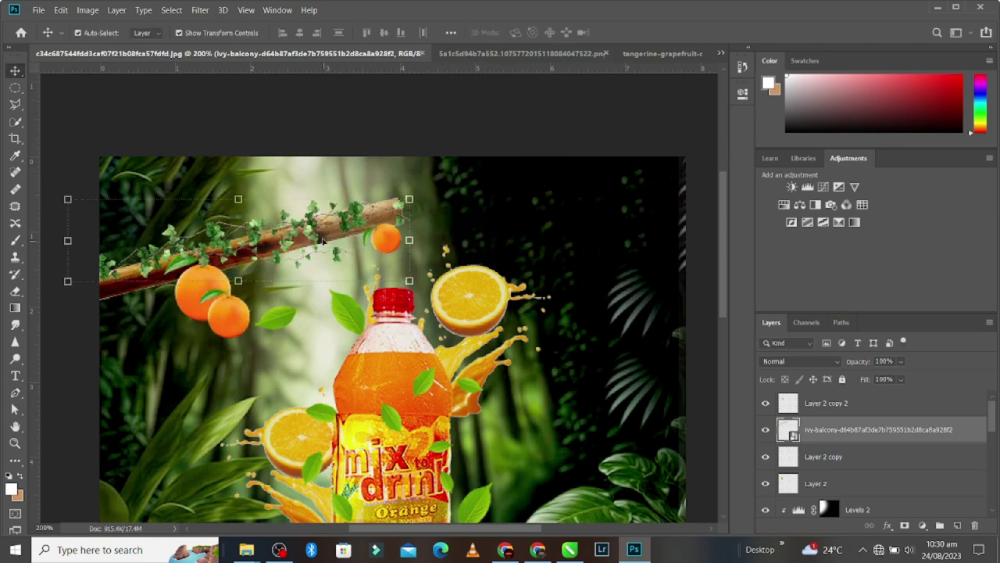
pyautogui.moveTo(322, 240); pyautogui.dragTo(324, 238)
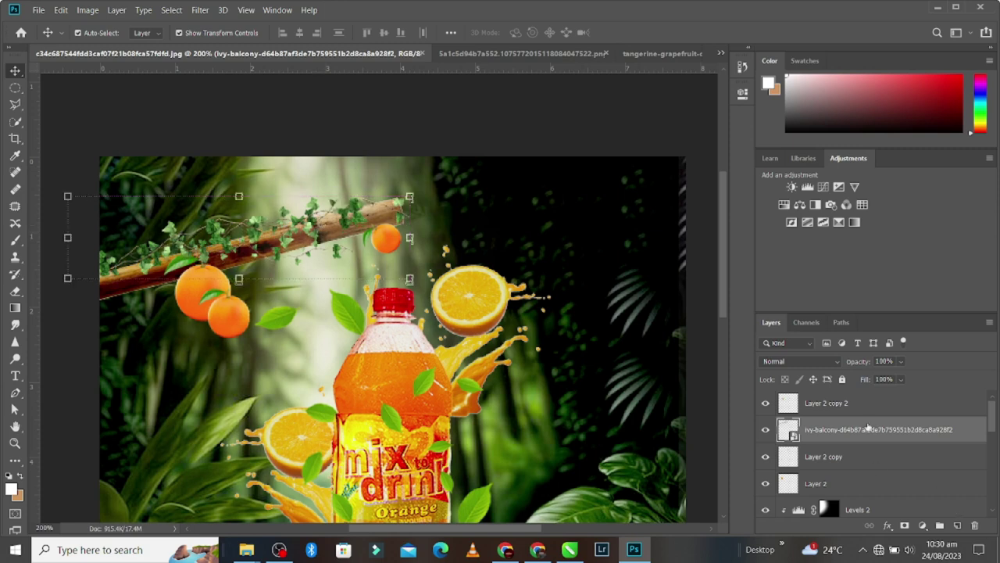
pyautogui.moveTo(852, 444); pyautogui.dragTo(837, 480)
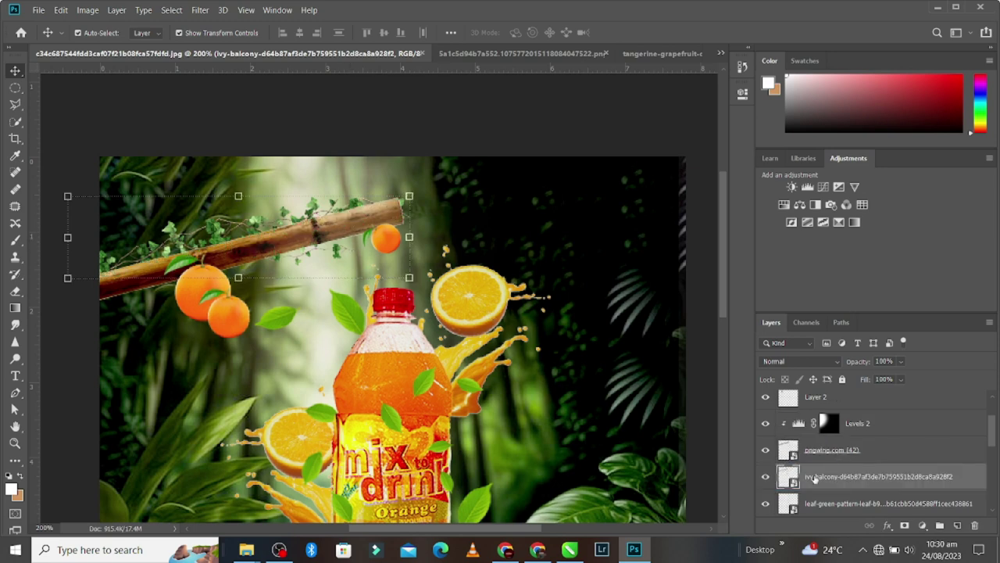
# Move the ivy layer above pngwing.com, keeping Levels 2 clipped onto it
pyautogui.moveTo(819, 477); pyautogui.dragTo(819, 446)
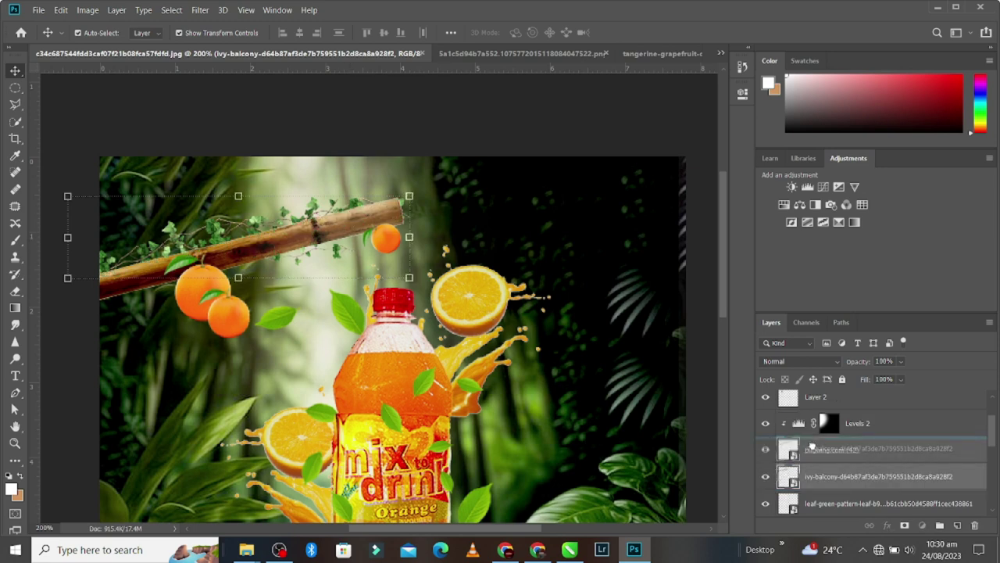
pyautogui.click(317, 236)
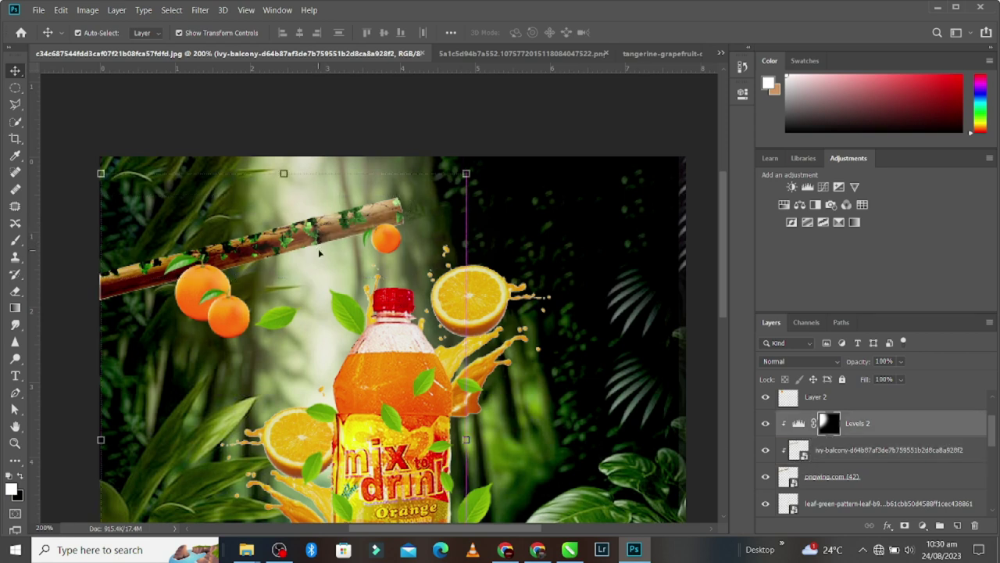
pyautogui.click(801, 453)
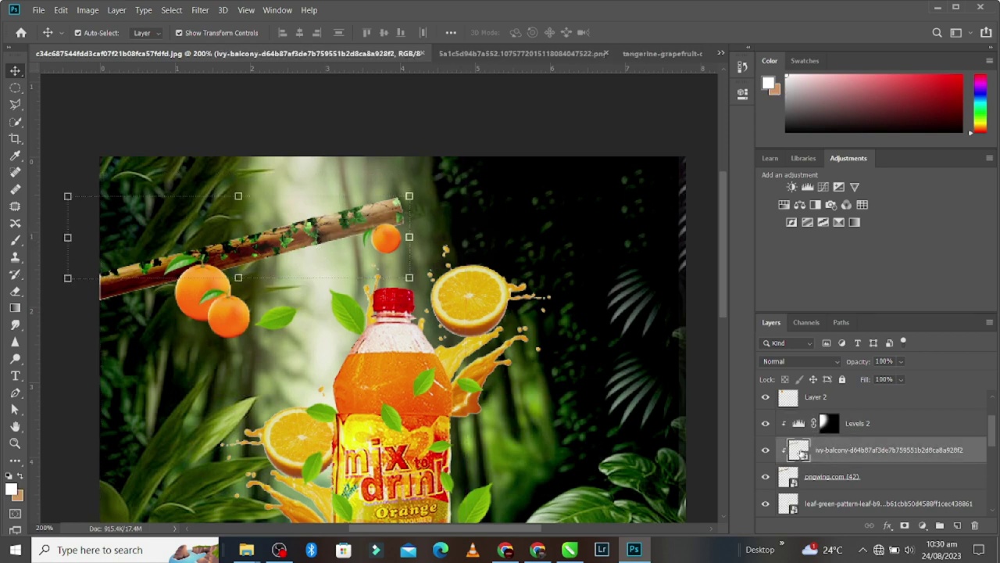
pyautogui.click(766, 451)
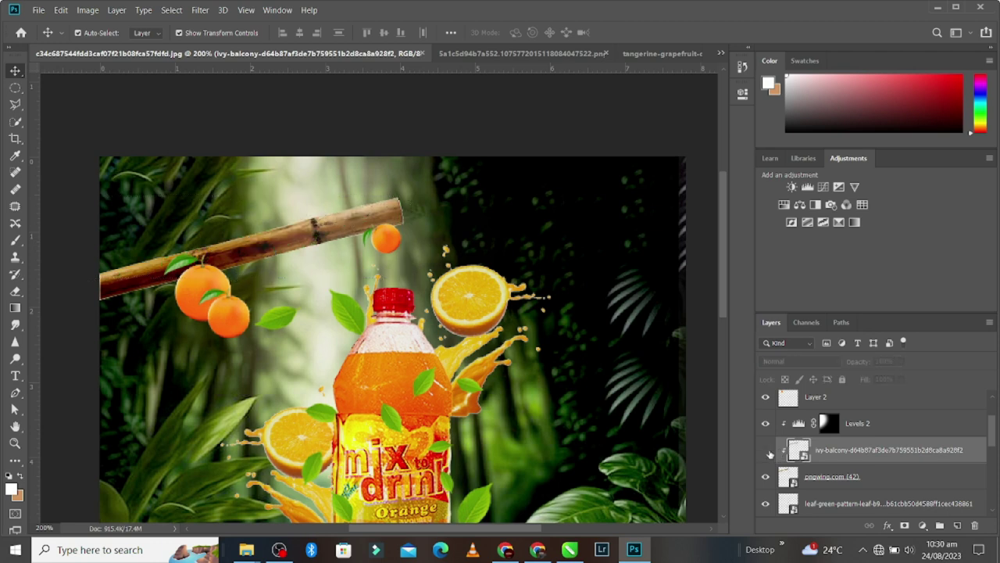
pyautogui.click(766, 450)
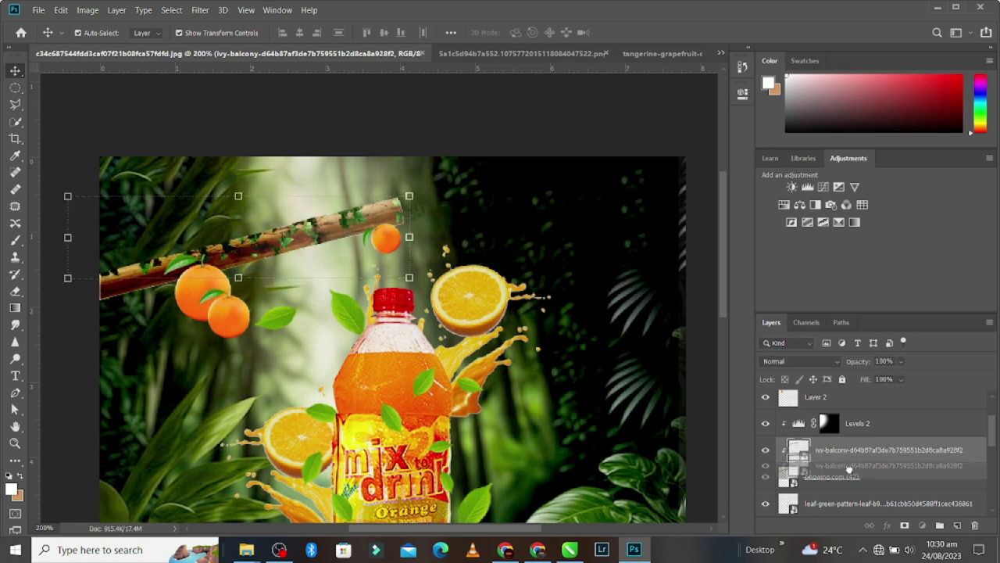
pyautogui.moveTo(849, 457); pyautogui.dragTo(815, 461)
pyautogui.keyDown('alt'); pyautogui.click(791, 462); pyautogui.keyUp('alt')
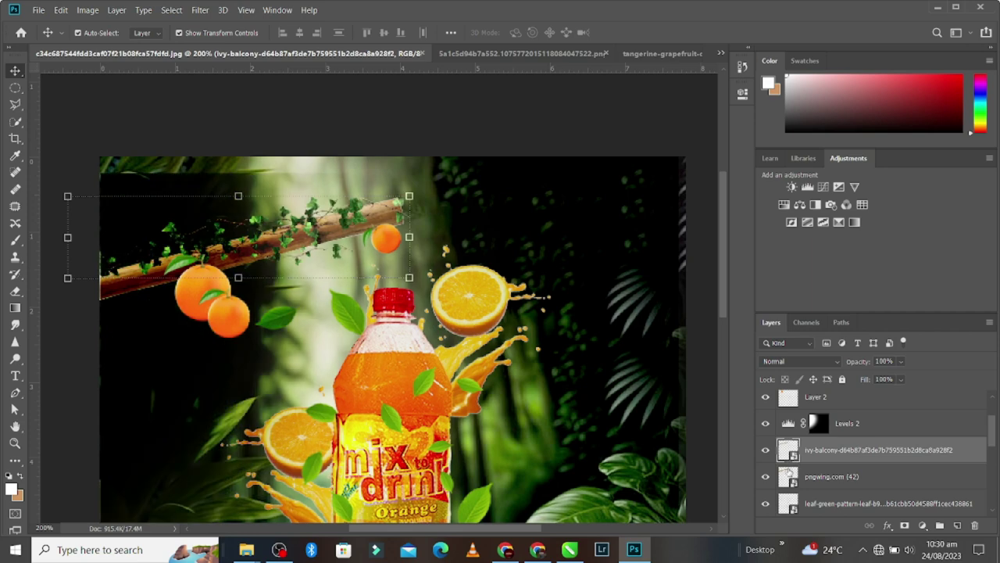
pyautogui.hotkey('ctrl', 'z')
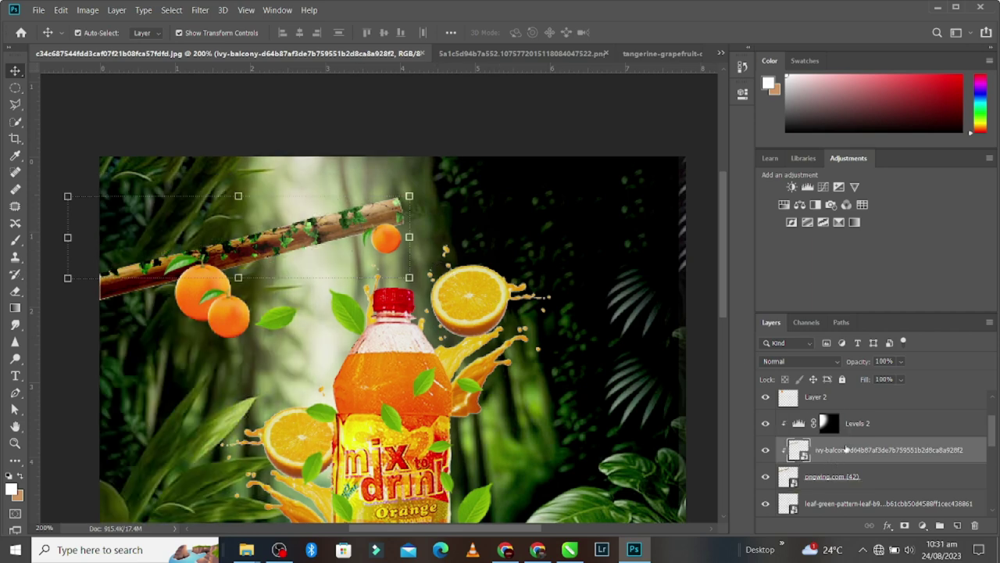
# Duplicate the ivy and move the copy just below Layer 2 copy 2
pyautogui.hotkey('ctrl', 'j')
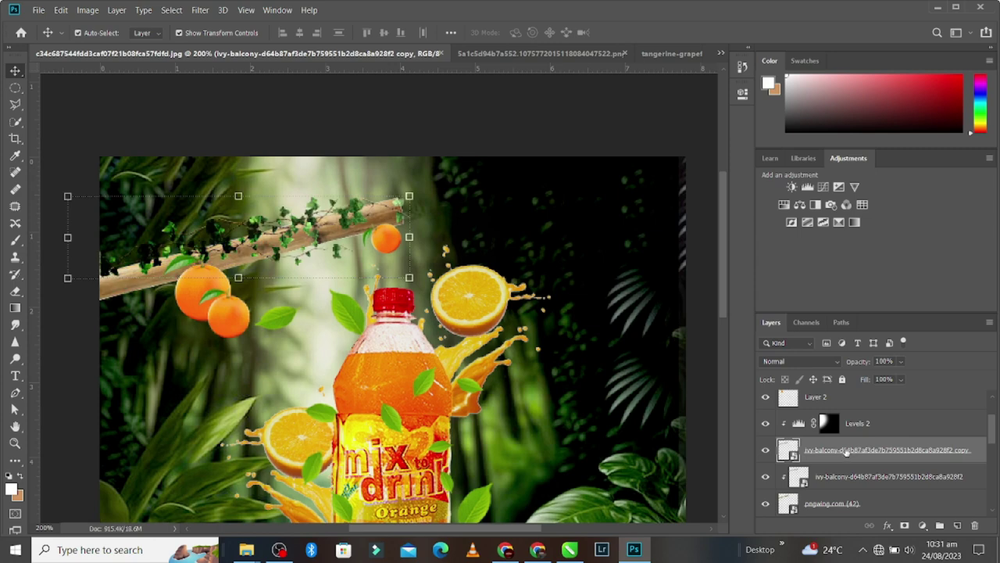
pyautogui.moveTo(846, 452)
pyautogui.mouseDown()
pyautogui.moveTo(860, 411)
pyautogui.moveTo(854, 443)
pyautogui.mouseUp()
pyautogui.moveTo(928, 465); pyautogui.dragTo(930, 403)
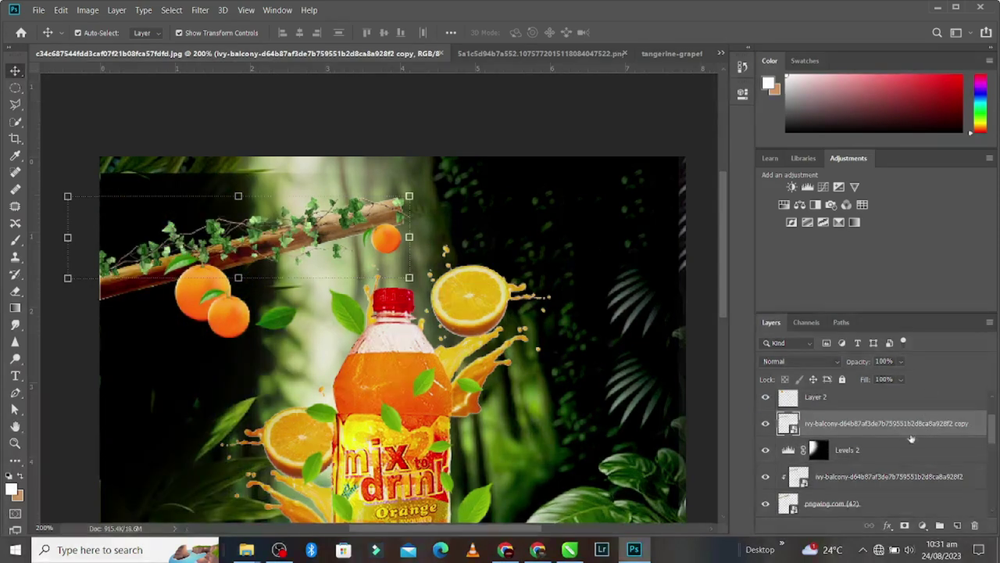
pyautogui.moveTo(895, 439); pyautogui.dragTo(877, 449)
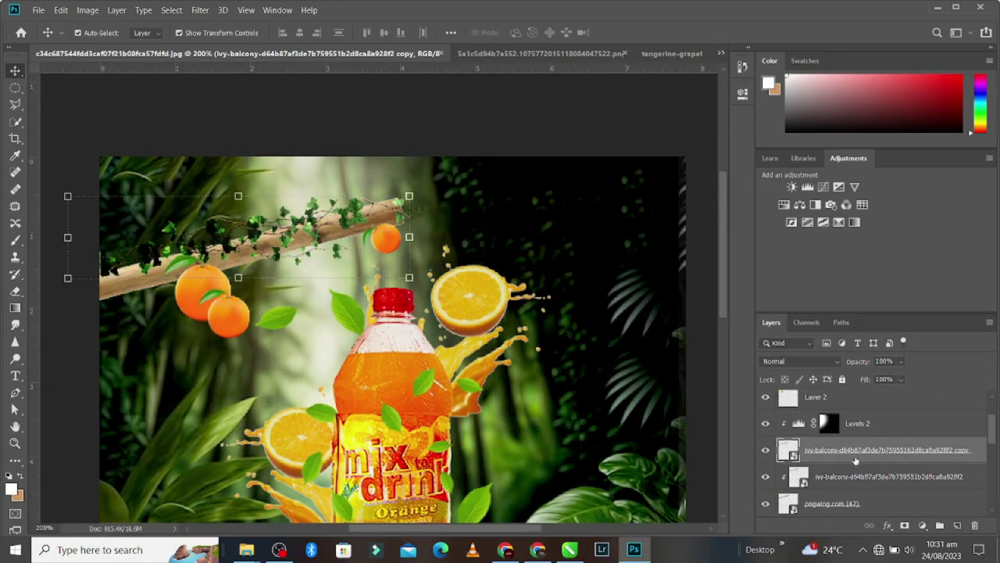
pyautogui.moveTo(786, 451); pyautogui.dragTo(786, 446)
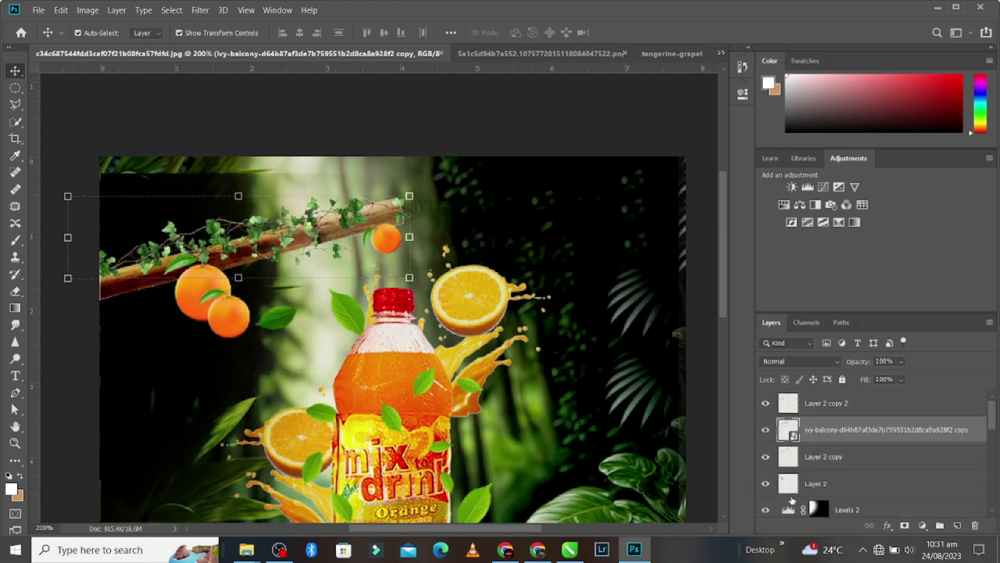
# Clip the Levels 2 adjustment onto the ivy layer
pyautogui.scroll(-2, 792, 500)
pyautogui.click(792, 461)
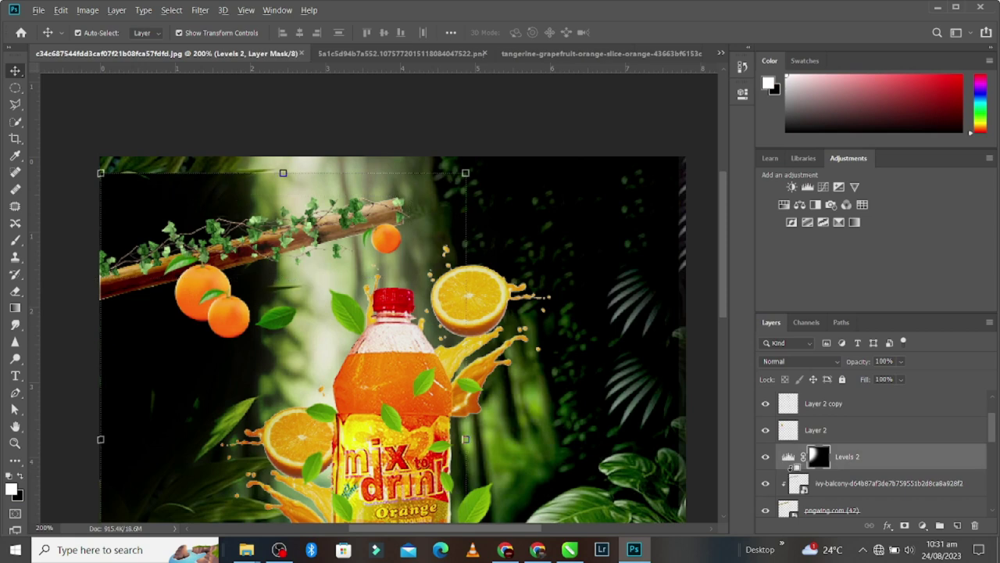
pyautogui.keyDown('alt'); pyautogui.click(791, 469); pyautogui.keyUp('alt')
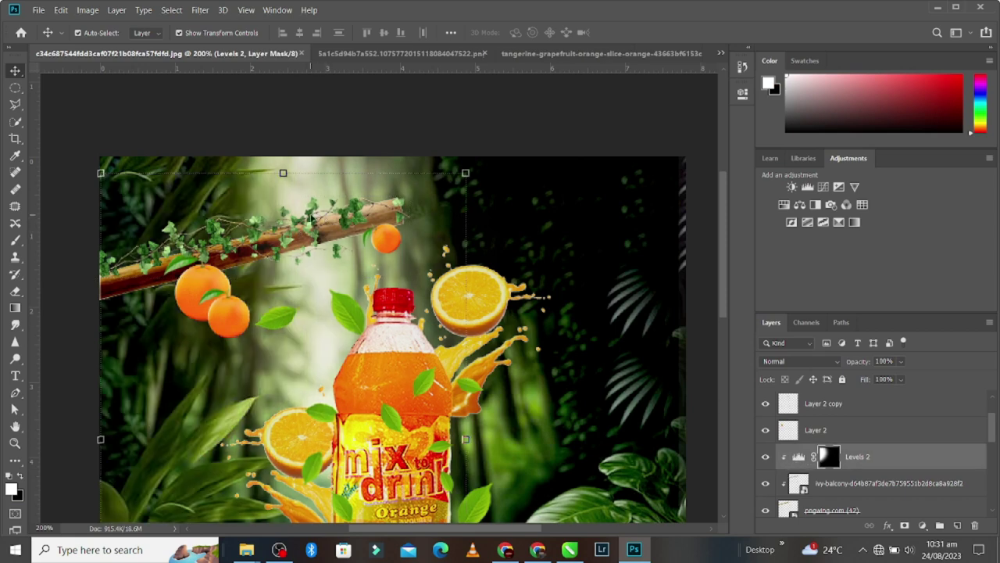
# Add another ivy copy trailing down from the bamboo pole's left end beside the hanging oranges
pyautogui.hotkey('ctrl', 'j')
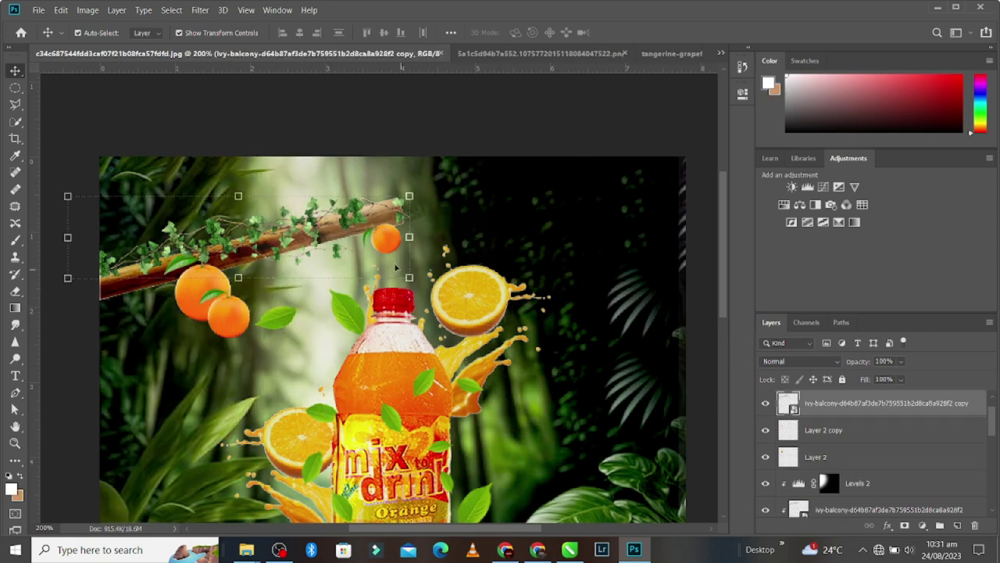
pyautogui.moveTo(351, 218)
pyautogui.mouseDown()
pyautogui.moveTo(507, 202)
pyautogui.moveTo(158, 311)
pyautogui.mouseUp()
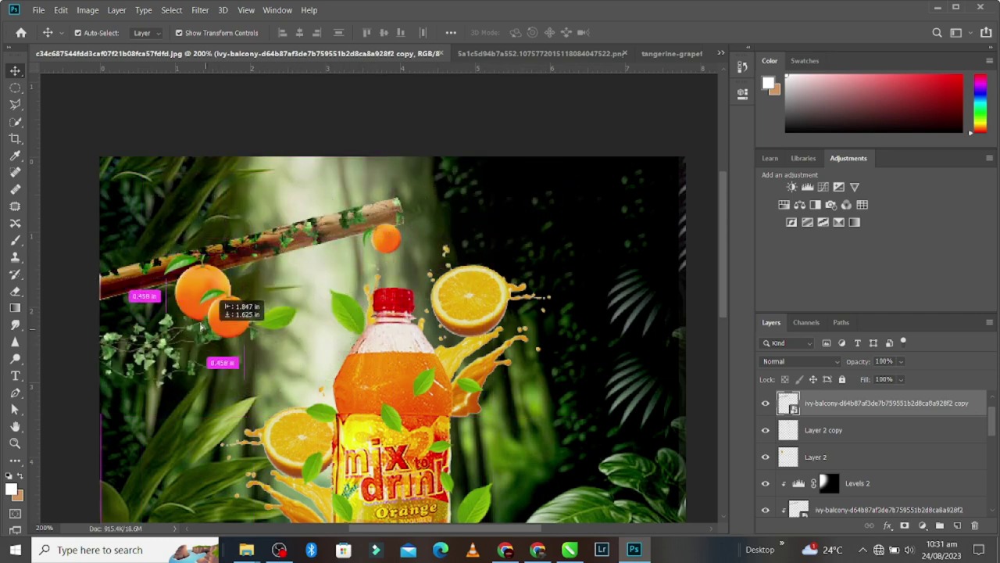
pyautogui.moveTo(156, 311); pyautogui.dragTo(145, 231)
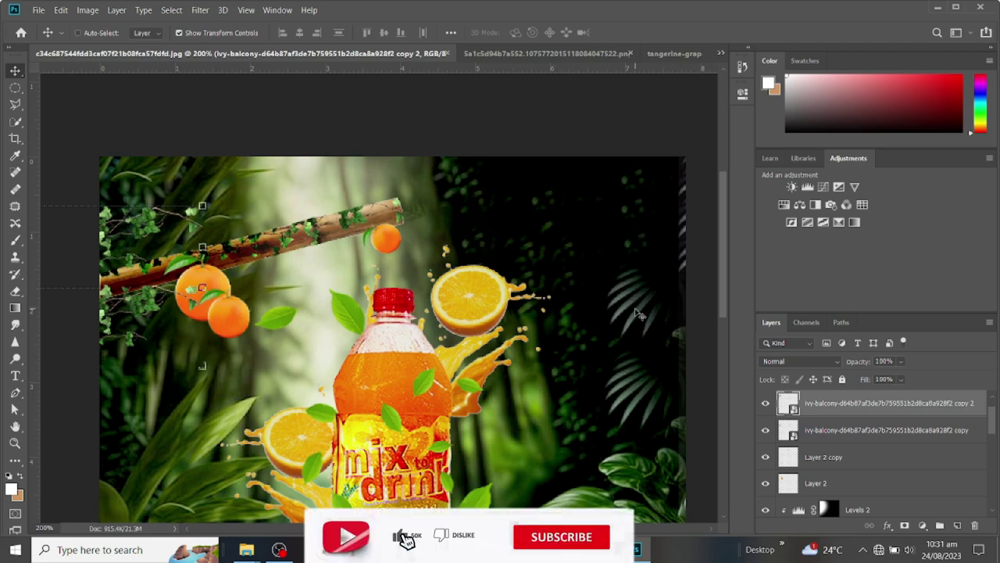
pyautogui.hotkey('ctrl', '-')
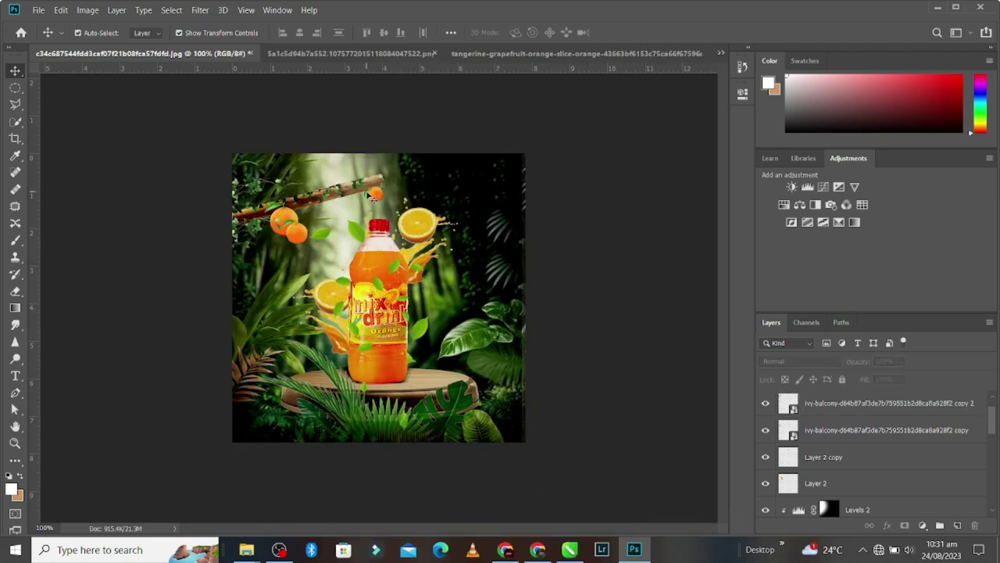
pyautogui.click(372, 193)
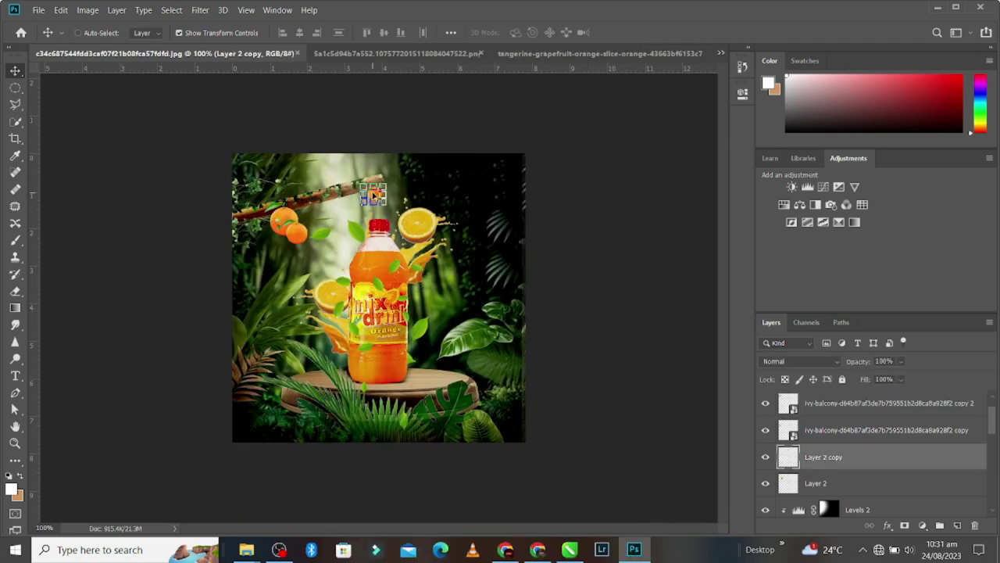
pyautogui.hotkey('ctrl', 'j')
pyautogui.moveTo(385, 206)
pyautogui.mouseDown()
pyautogui.moveTo(503, 287)
pyautogui.moveTo(472, 256)
pyautogui.moveTo(430, 346)
pyautogui.mouseUp()
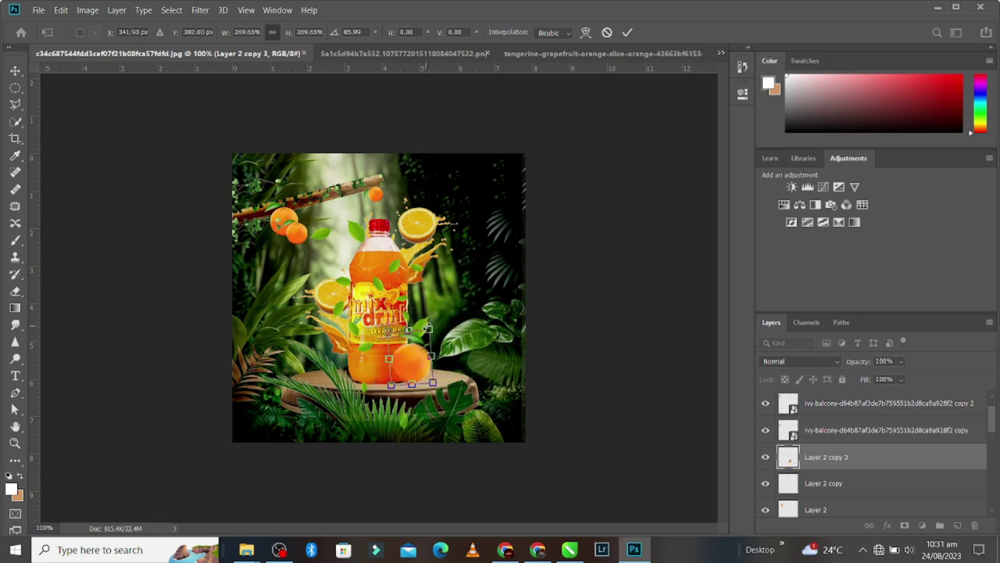
pyautogui.moveTo(444, 324); pyautogui.dragTo(438, 315)
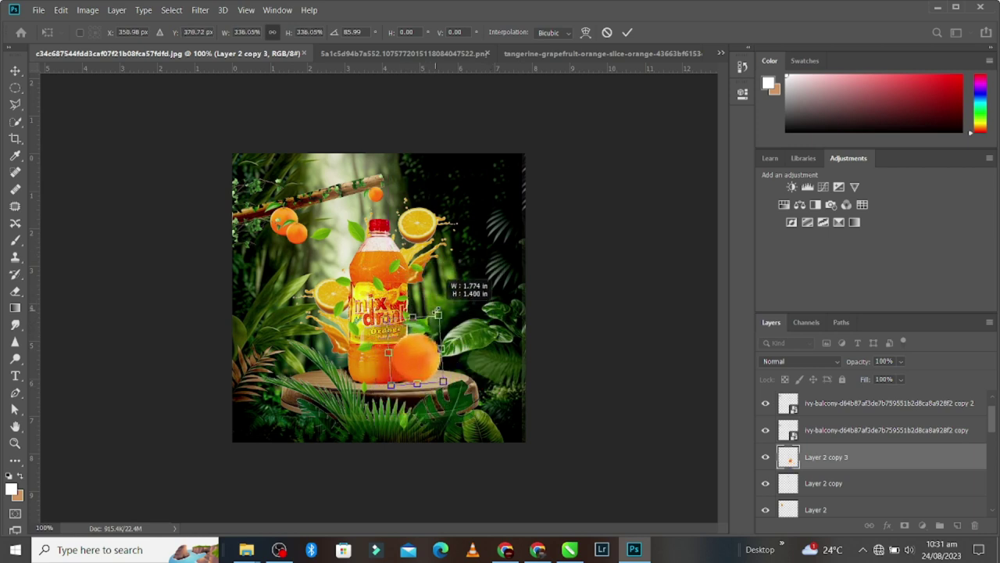
pyautogui.click(627, 34)
pyautogui.hotkey('ctrl', '+')
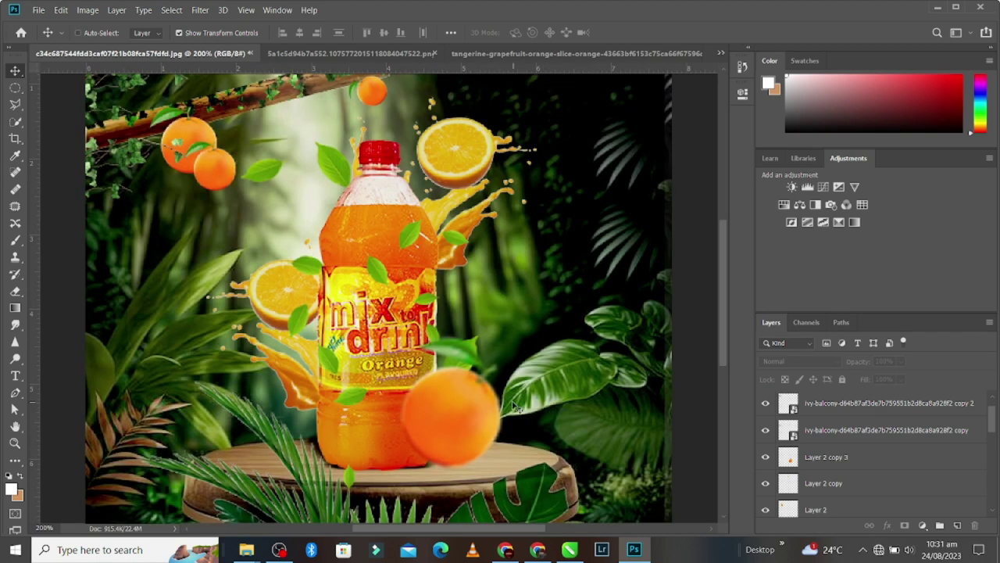
pyautogui.click(492, 395)
pyautogui.click(526, 331)
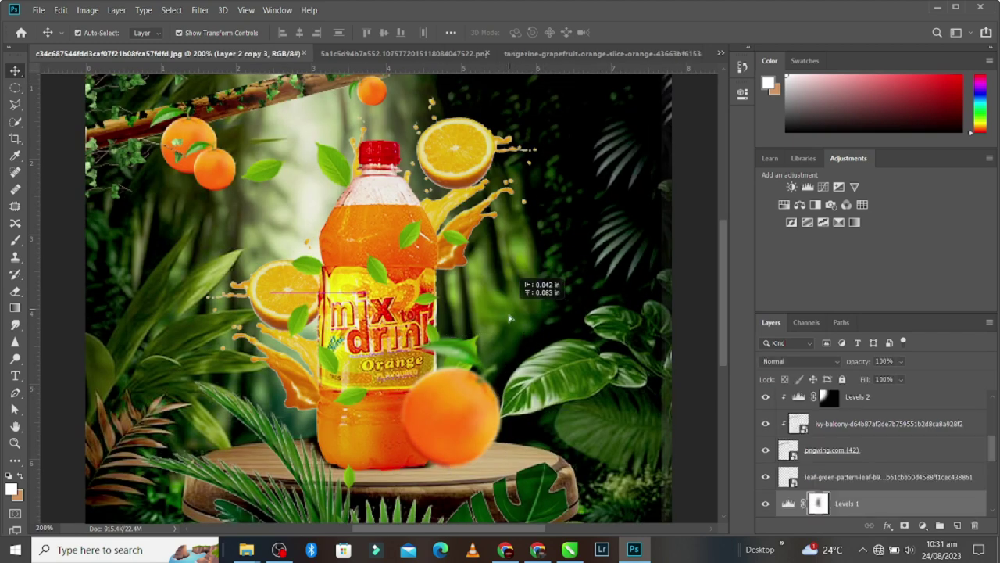
pyautogui.click(492, 387)
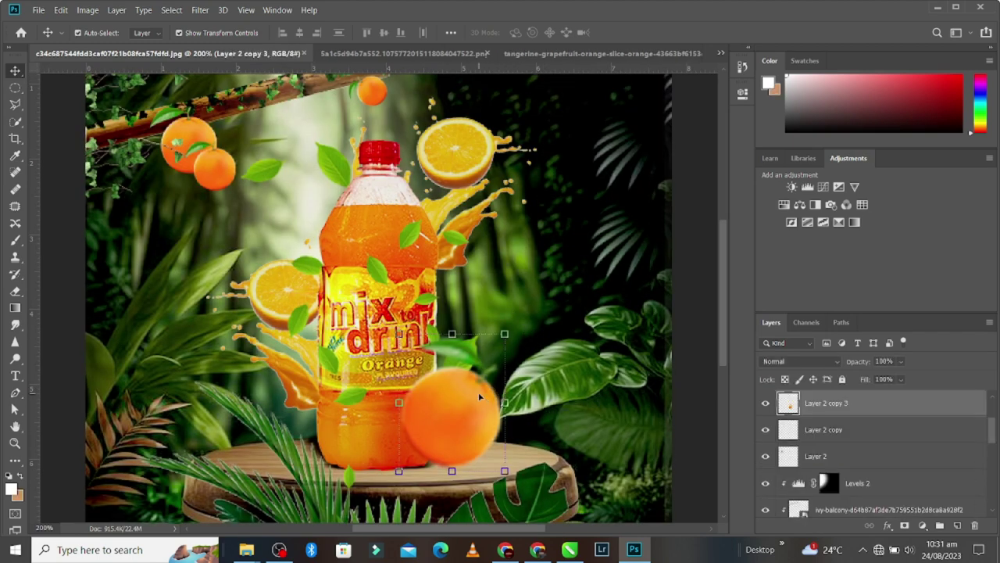
pyautogui.press('Delete')
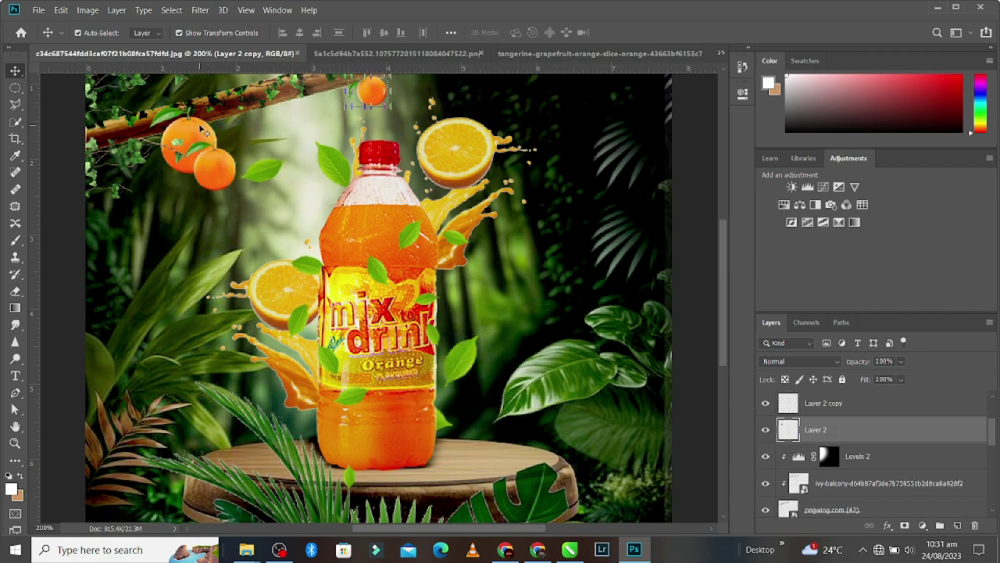
pyautogui.click(200, 125)
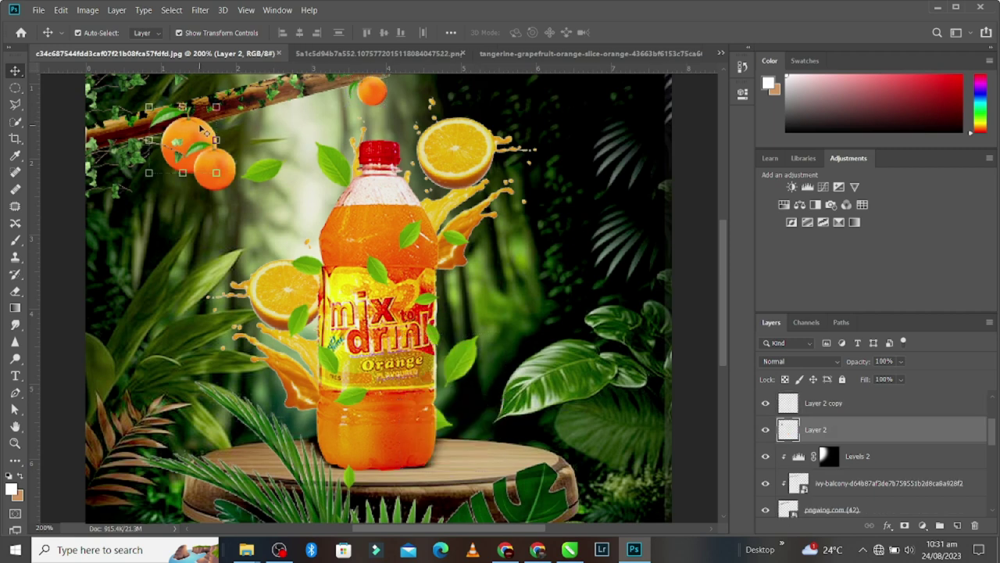
# Bring the whole orange from the orange PNG into the ad document as Layer 3
pyautogui.click(410, 54)
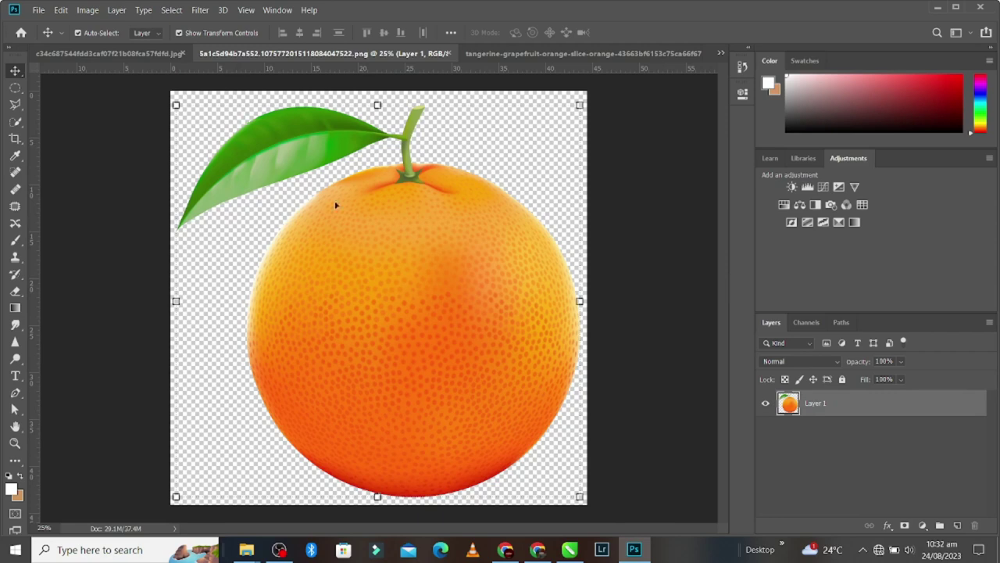
pyautogui.press('ctrl')
pyautogui.moveTo(399, 249)
pyautogui.mouseDown()
pyautogui.moveTo(342, 263)
pyautogui.moveTo(360, 257)
pyautogui.mouseUp()
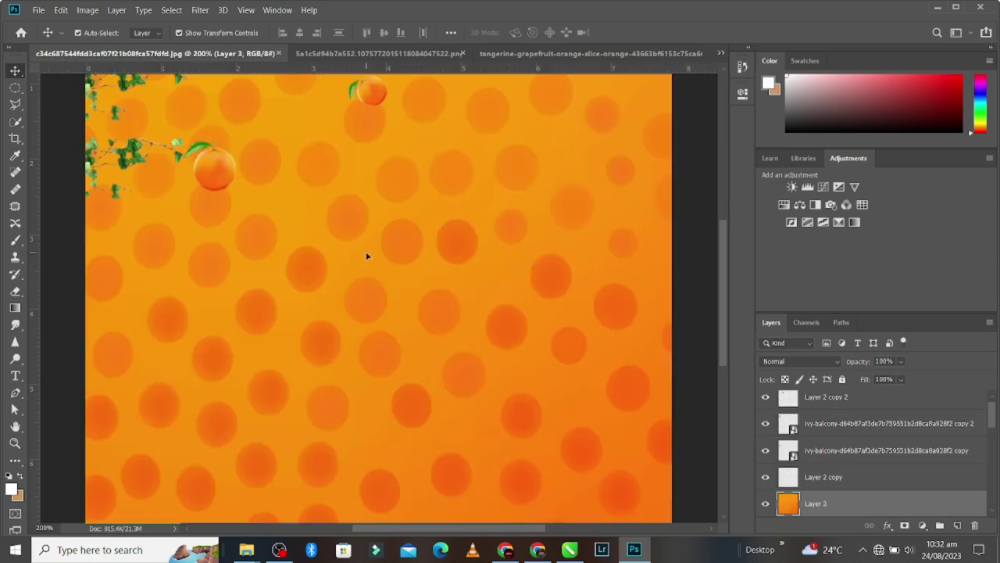
pyautogui.hotkey('ctrl', '-')
pyautogui.hotkey('ctrl', '-')
pyautogui.hotkey('ctrl', '-')
pyautogui.hotkey('ctrl', '-')
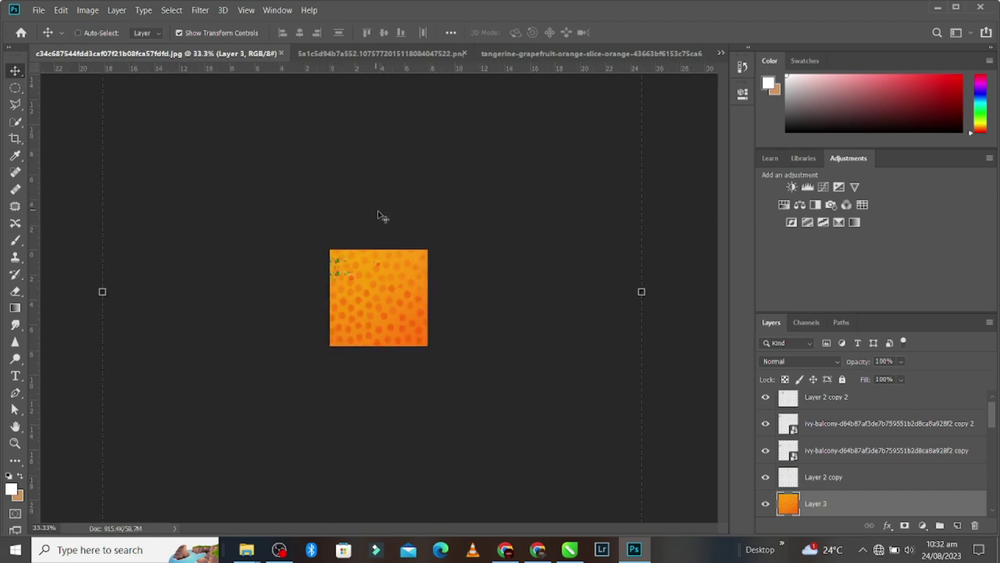
pyautogui.hotkey('ctrl', '-')
# Scale the orange down to 3.63% and set it against the bottle's lower right
pyautogui.hotkey('ctrl', 't')
pyautogui.moveTo(374, 164)
pyautogui.mouseDown()
pyautogui.moveTo(365, 390)
pyautogui.moveTo(377, 408)
pyautogui.moveTo(391, 311)
pyautogui.mouseUp()
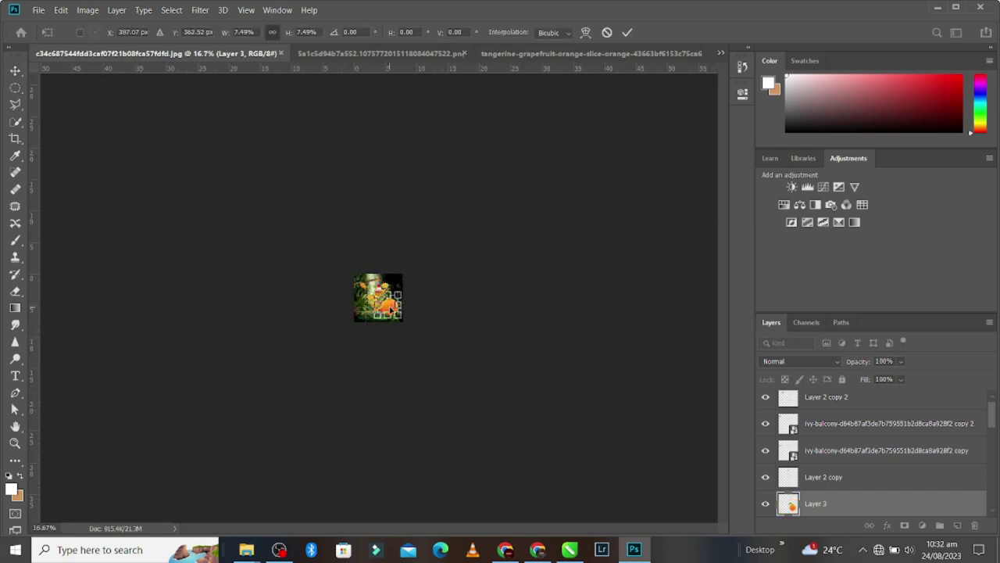
pyautogui.hotkey('ctrl', '+')
pyautogui.hotkey('ctrl', '+')
pyautogui.hotkey('ctrl', '+')
pyautogui.hotkey('ctrl', '+')
pyautogui.hotkey('ctrl', '+')
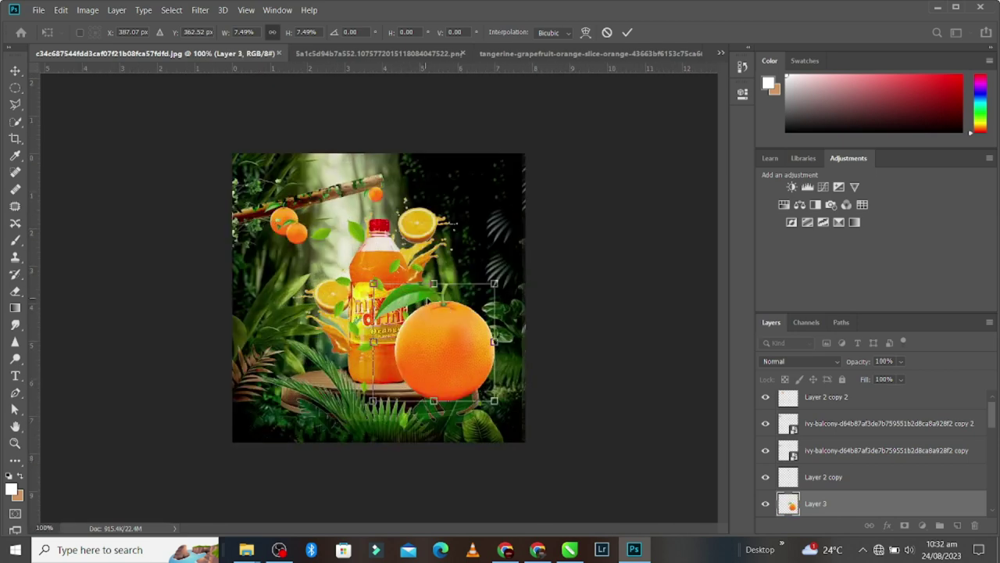
pyautogui.hotkey('ctrl', '+')
pyautogui.moveTo(502, 276); pyautogui.dragTo(504, 361)
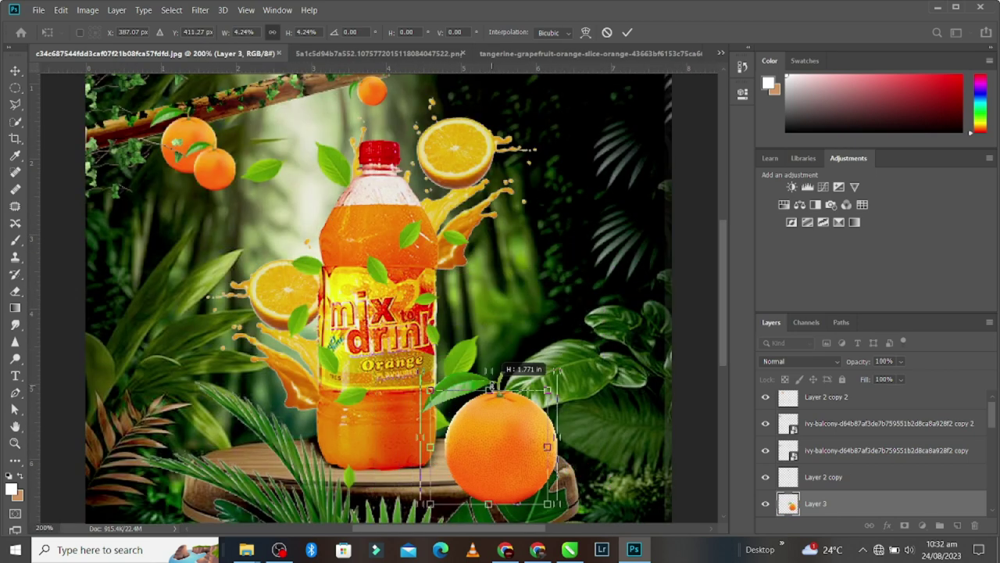
pyautogui.moveTo(513, 405); pyautogui.dragTo(460, 387)
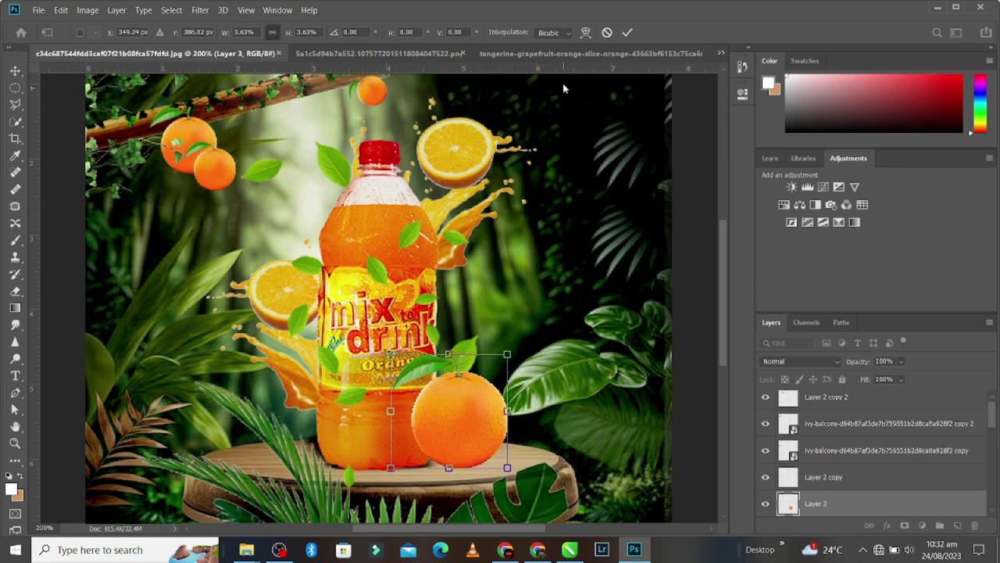
pyautogui.click(627, 32)
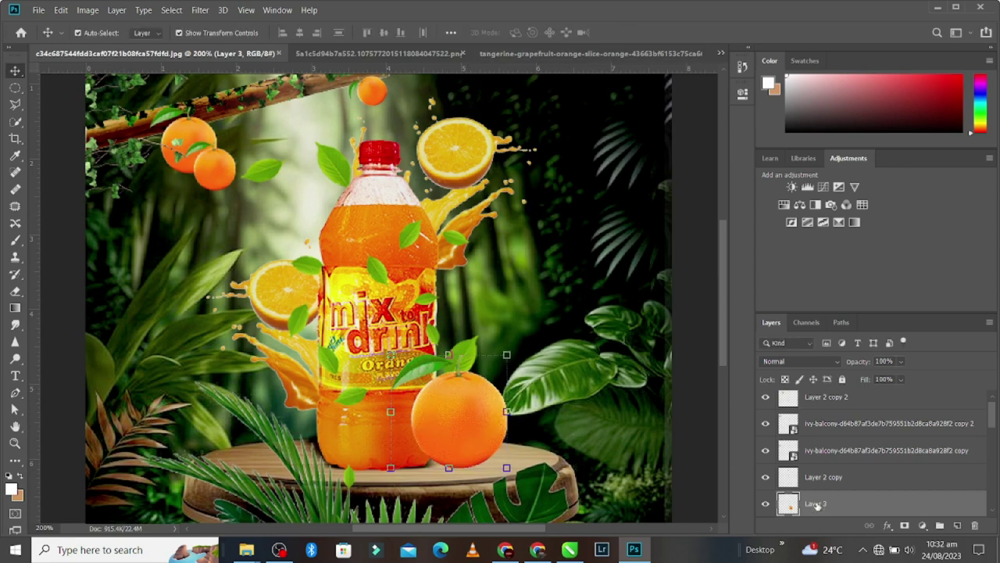
# Try stacking the Layer 3 orange at different levels around the bottle layer
pyautogui.scroll(-2, 817, 506)
pyautogui.scroll(-2, 816, 506)
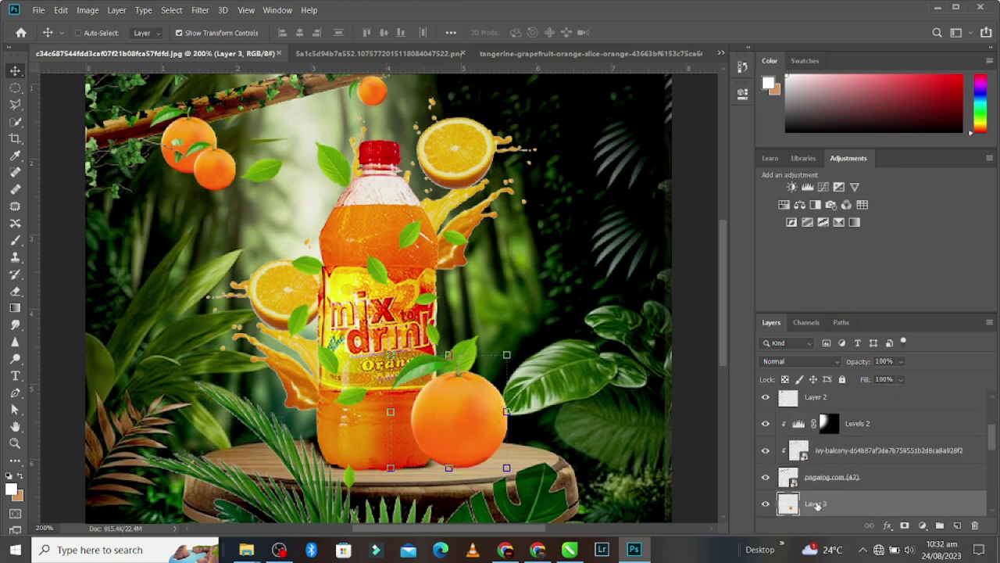
pyautogui.scroll(-1, 817, 506)
pyautogui.hotkey('ctrl', '[')
pyautogui.hotkey('ctrl', '[')
pyautogui.hotkey('ctrl', '[')
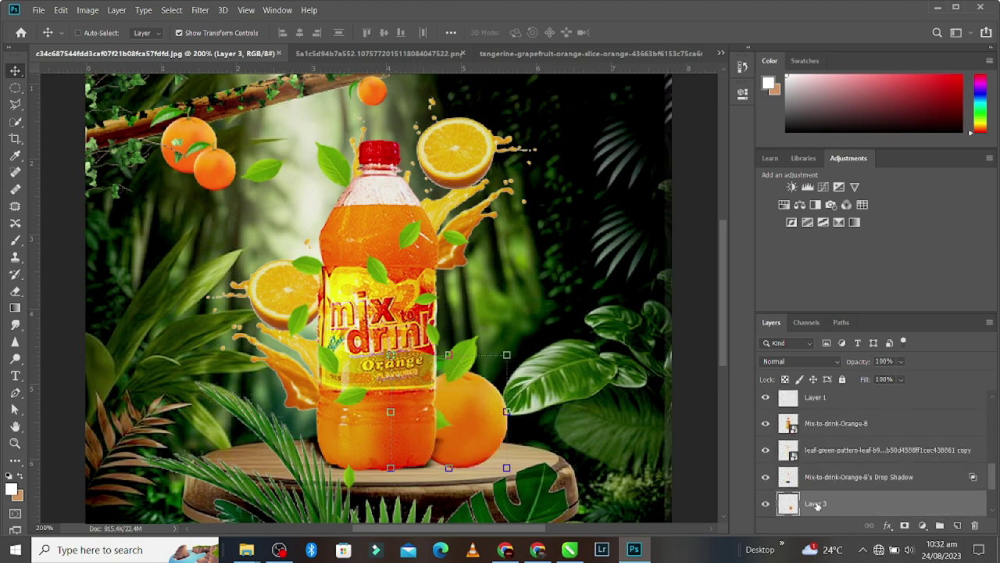
pyautogui.hotkey('ctrl', ']')
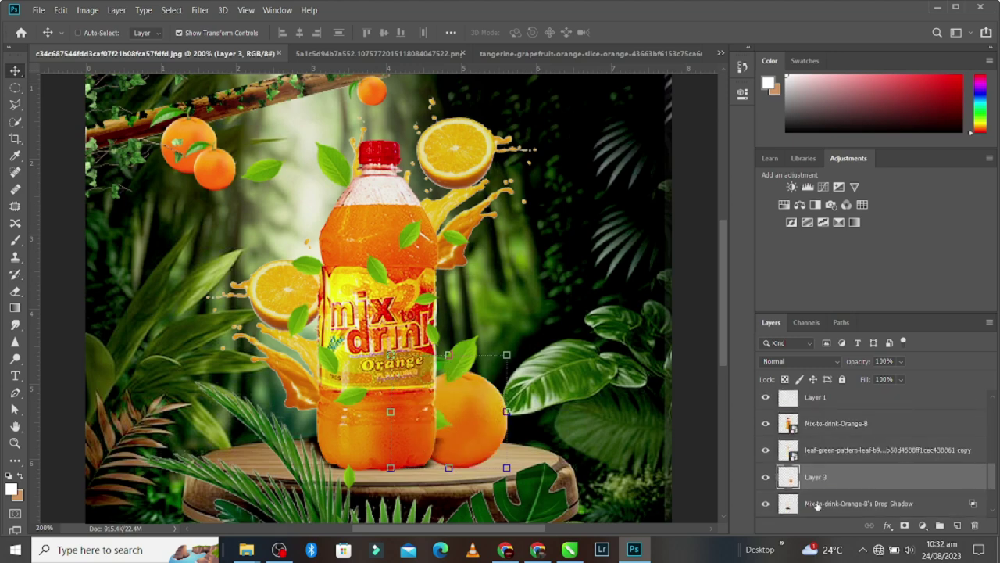
pyautogui.hotkey('ctrl', ']')
pyautogui.hotkey('ctrl', ']')
pyautogui.hotkey('ctrl', ']')
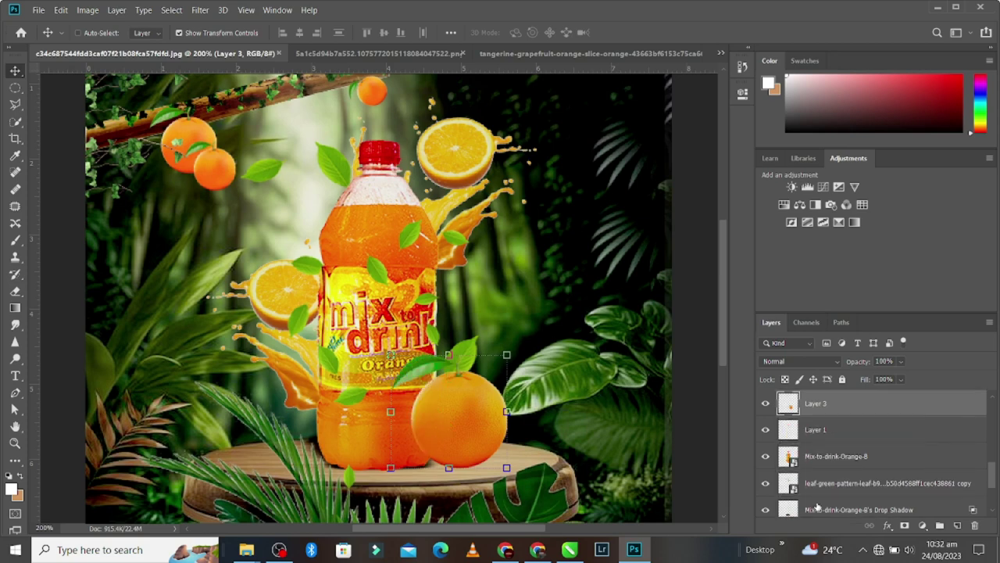
pyautogui.hotkey('ctrl', '[')
pyautogui.hotkey('ctrl', '[')
pyautogui.hotkey('ctrl', '[')
pyautogui.hotkey('ctrl', '[')
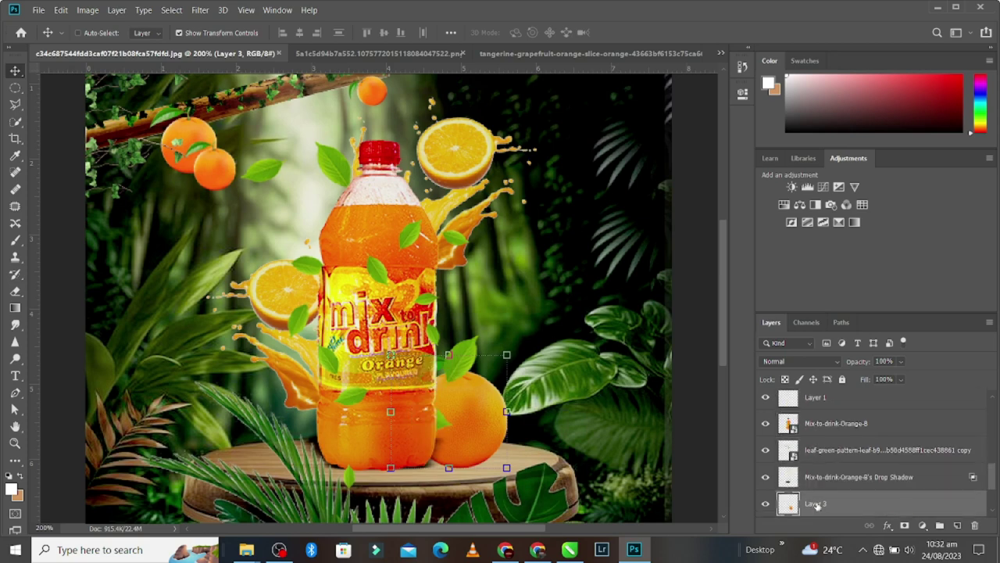
pyautogui.rightClick(817, 505)
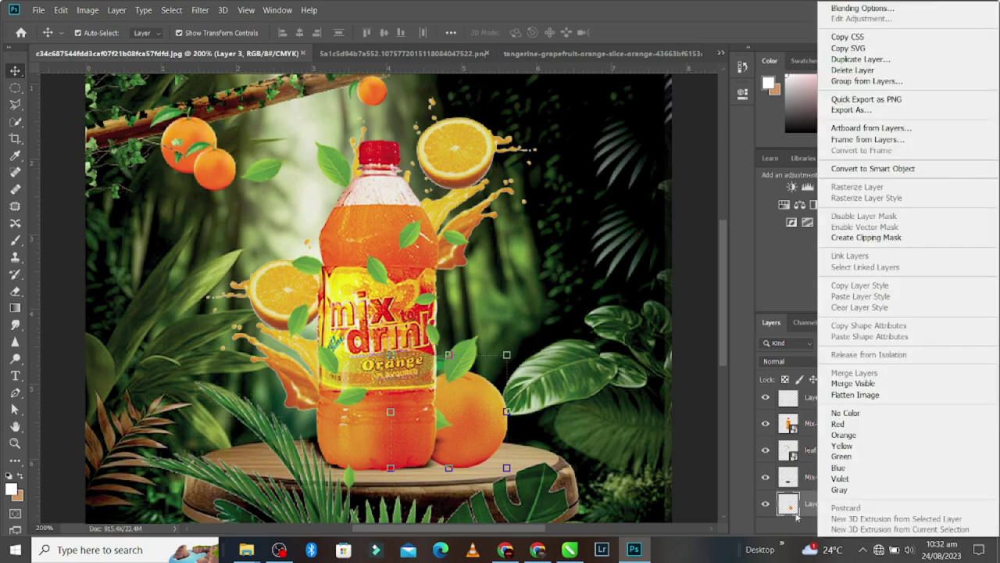
pyautogui.click(490, 373)
# Place Layer 3 just beneath Mix-to-drink-Orange-B and turn off Proof Colors
pyautogui.hotkey('ctrl', 't')
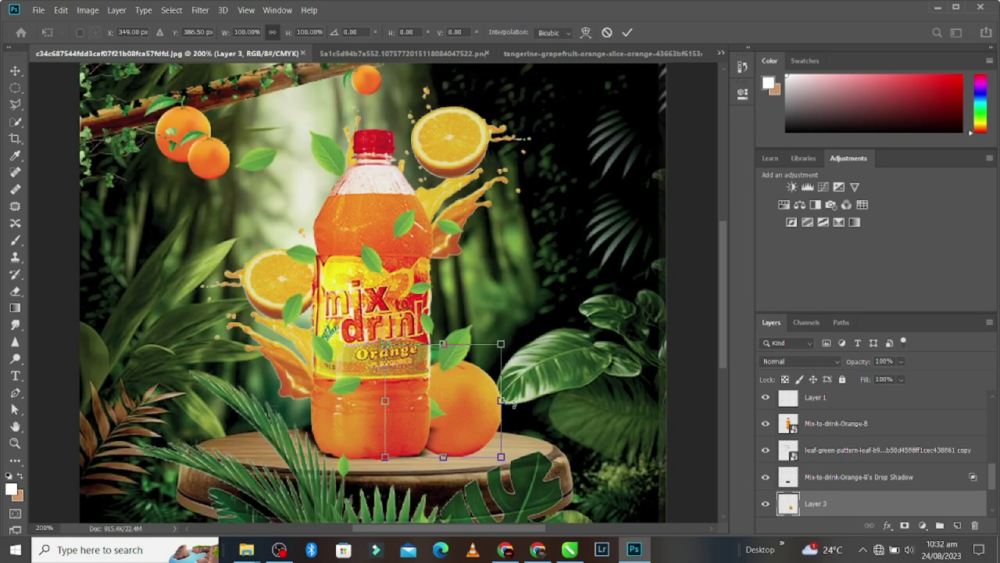
pyautogui.click(626, 33)
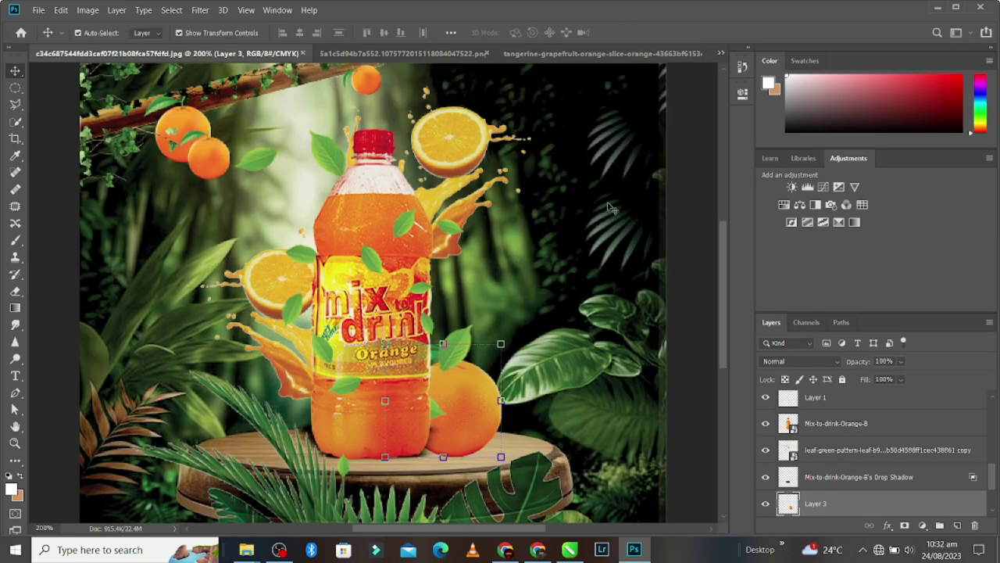
pyautogui.hotkey('ctrl', ']')
pyautogui.hotkey('ctrl', ']')
pyautogui.hotkey('ctrl', ']')
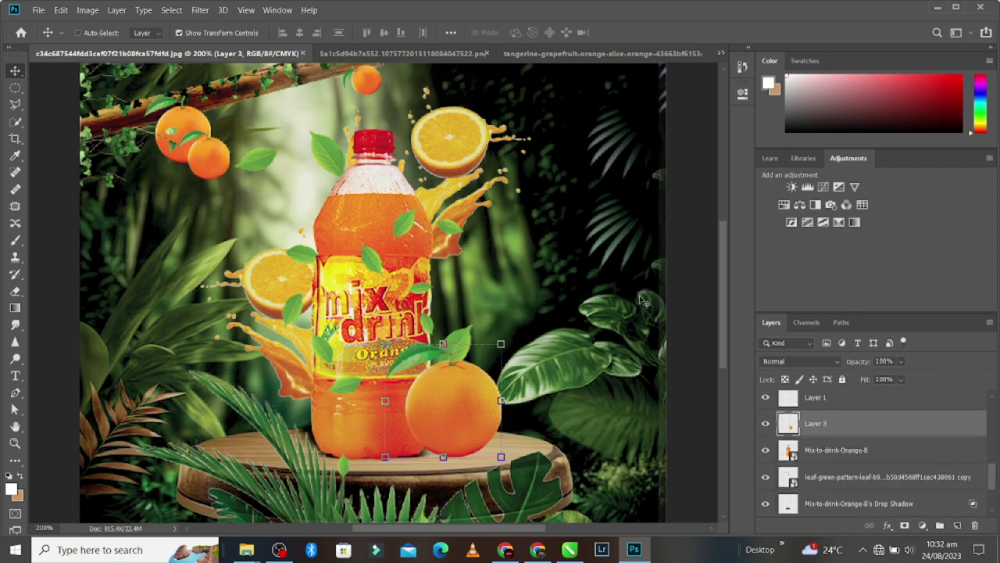
pyautogui.press('ctrl')
pyautogui.hotkey('ctrl', '[')
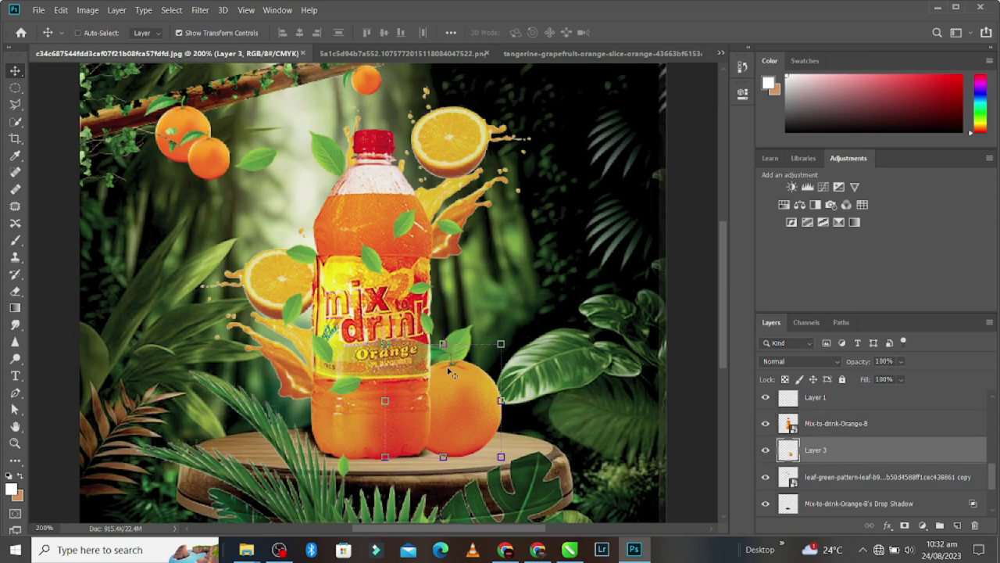
pyautogui.hotkey('ctrl', 'y')
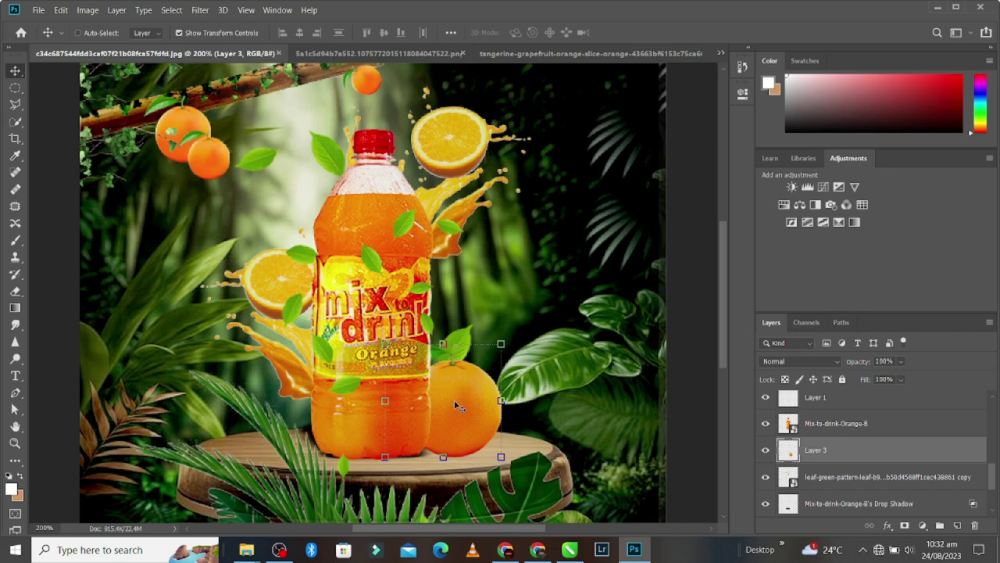
pyautogui.hotkey('ctrl', 't')
# Flip the Layer 3 orange horizontally and shift it slightly right
pyautogui.rightClick(455, 401)
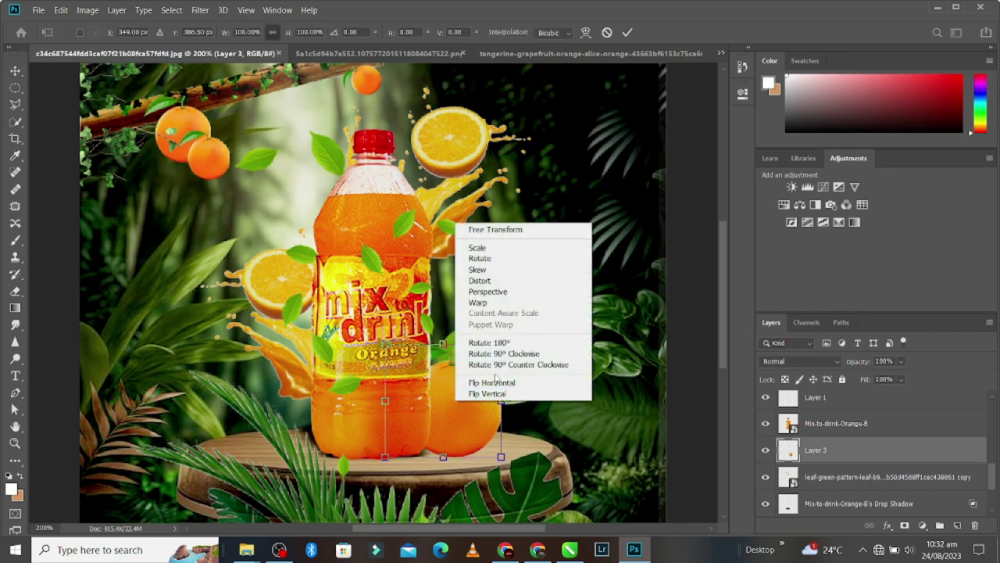
pyautogui.click(497, 383)
pyautogui.moveTo(463, 389); pyautogui.dragTo(493, 389)
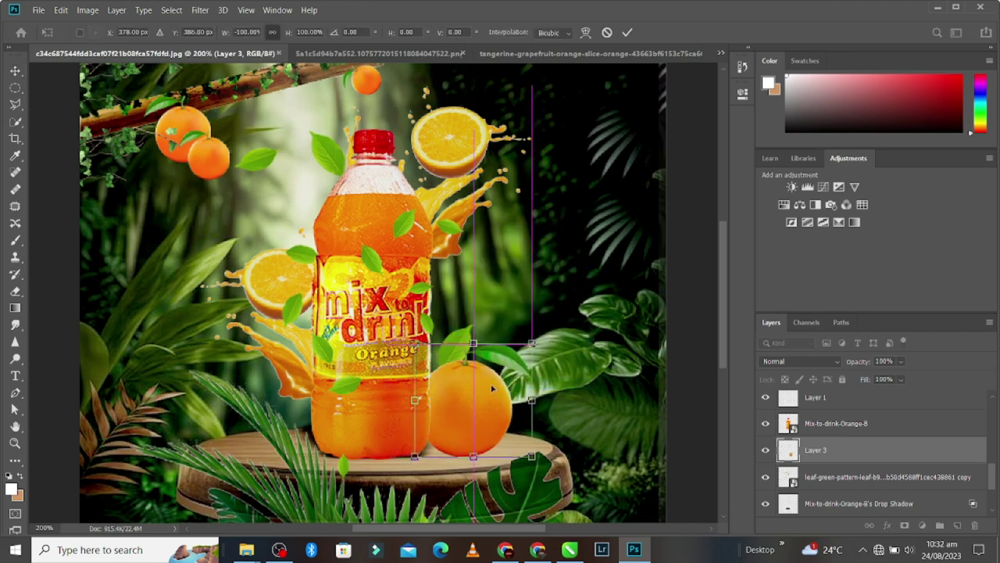
pyautogui.click(627, 32)
# Spread a copy of the falling leaves around the bottle with Levels 1 hidden, then re-enabled
pyautogui.click(479, 311)
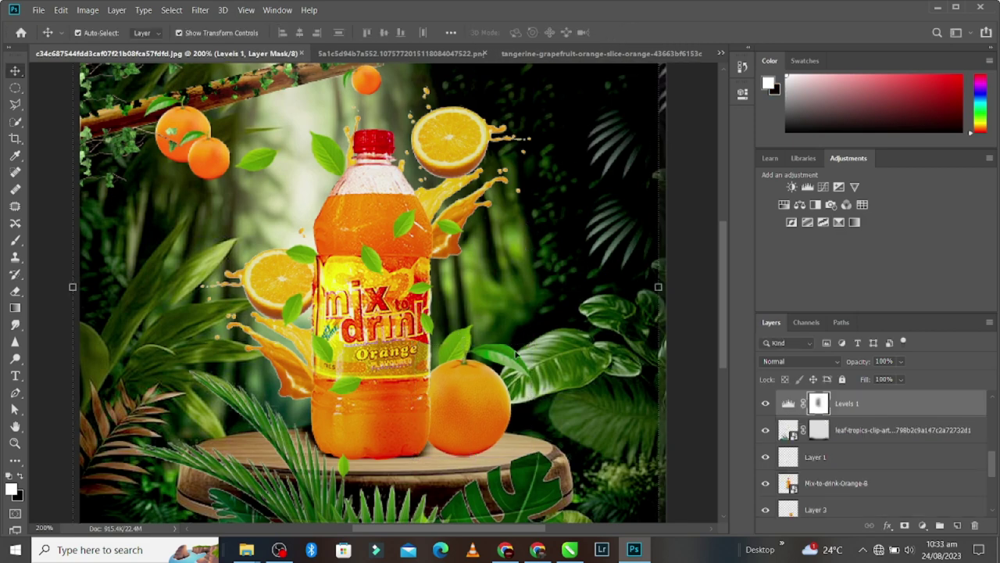
pyautogui.click(765, 403)
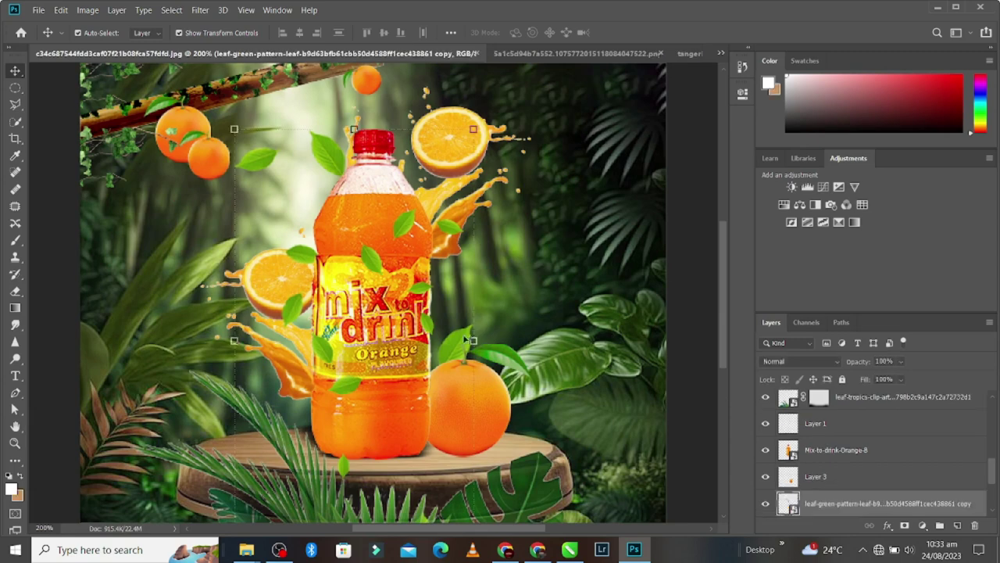
pyautogui.moveTo(489, 339)
pyautogui.mouseDown()
pyautogui.moveTo(447, 306)
pyautogui.moveTo(463, 290)
pyautogui.mouseUp()
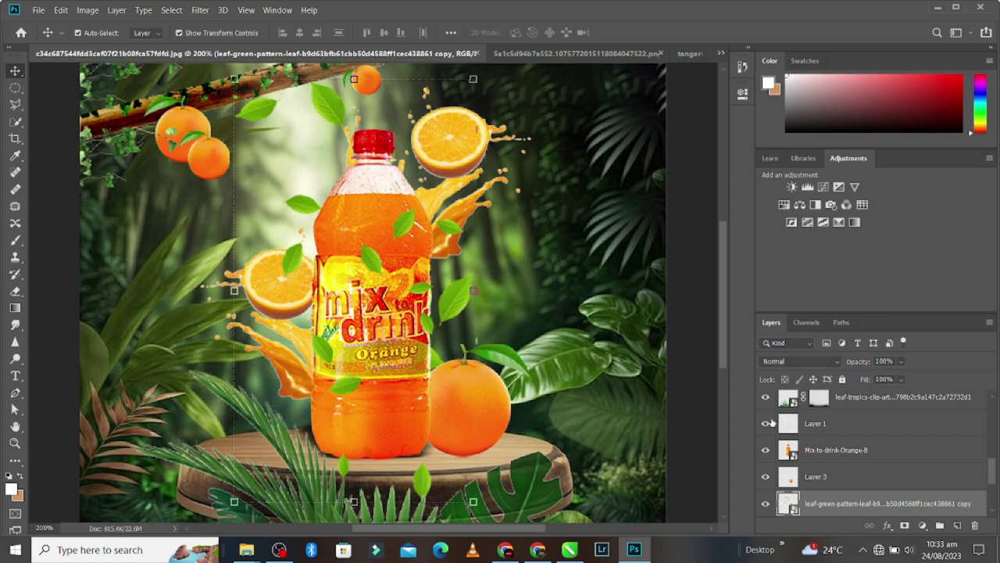
pyautogui.scroll(1, 782, 427)
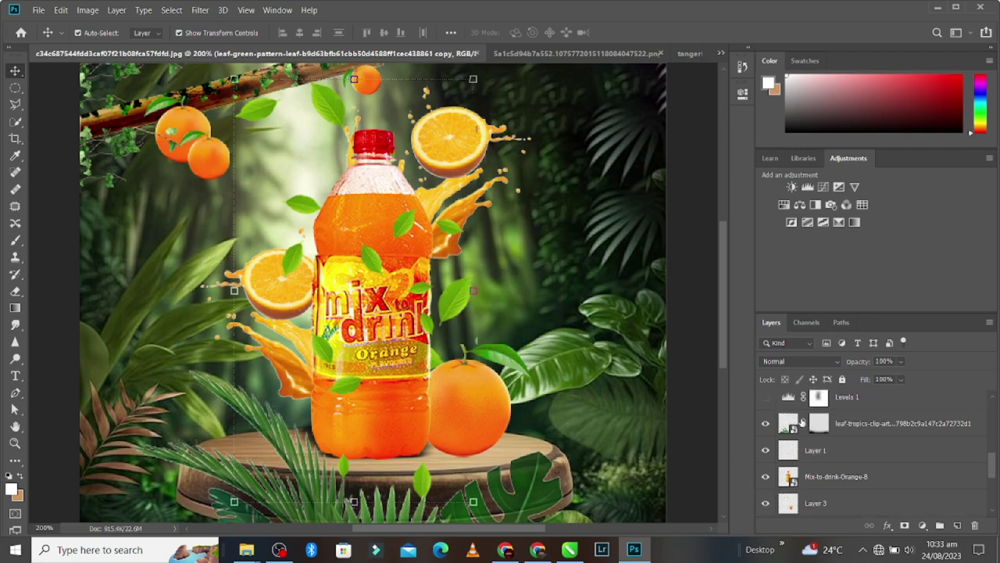
pyautogui.click(765, 397)
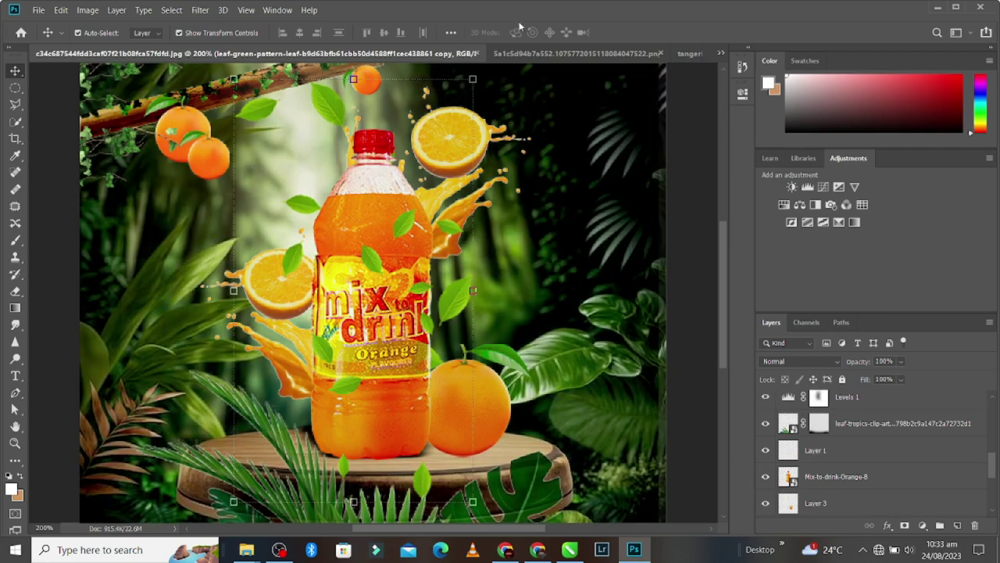
pyautogui.click(648, 54)
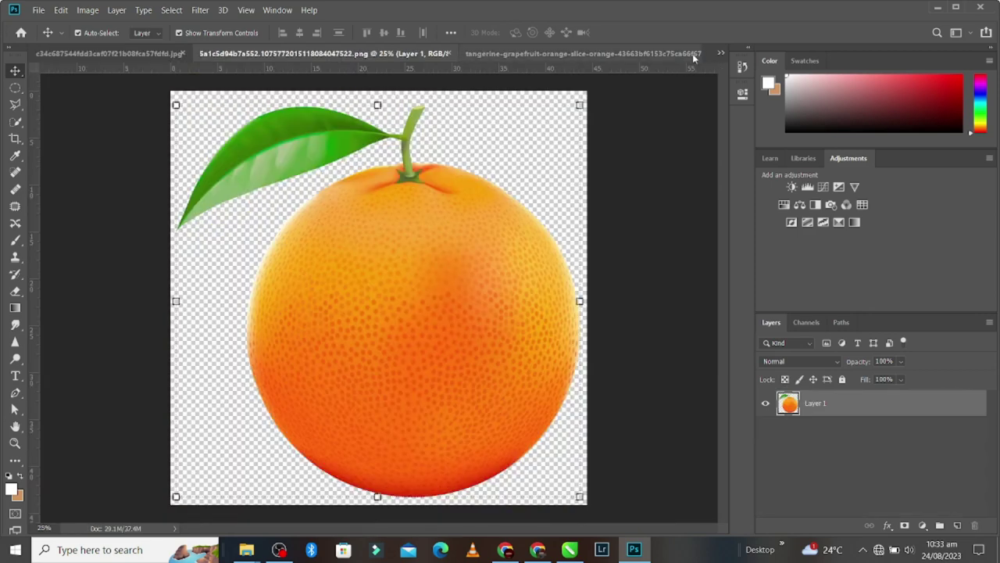
# Close the whole-orange image and use the Rectangular Marquee in the orange-slices image
pyautogui.click(448, 53)
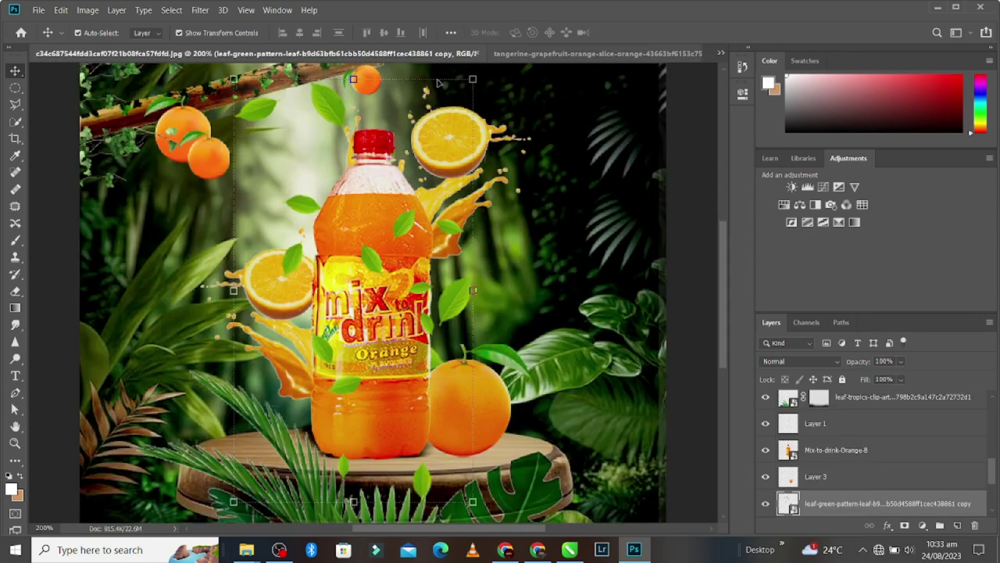
pyautogui.click(556, 56)
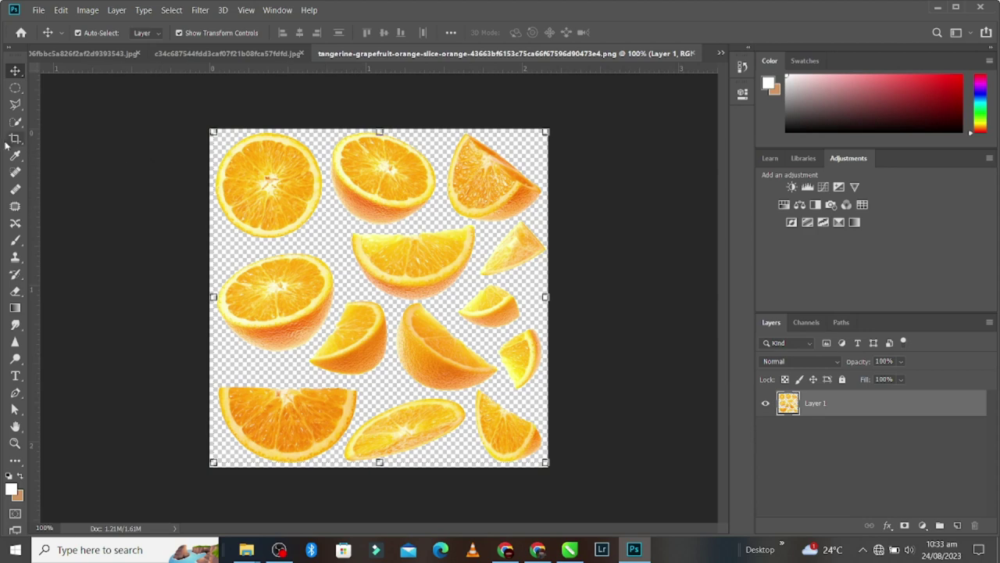
pyautogui.rightClick(18, 91)
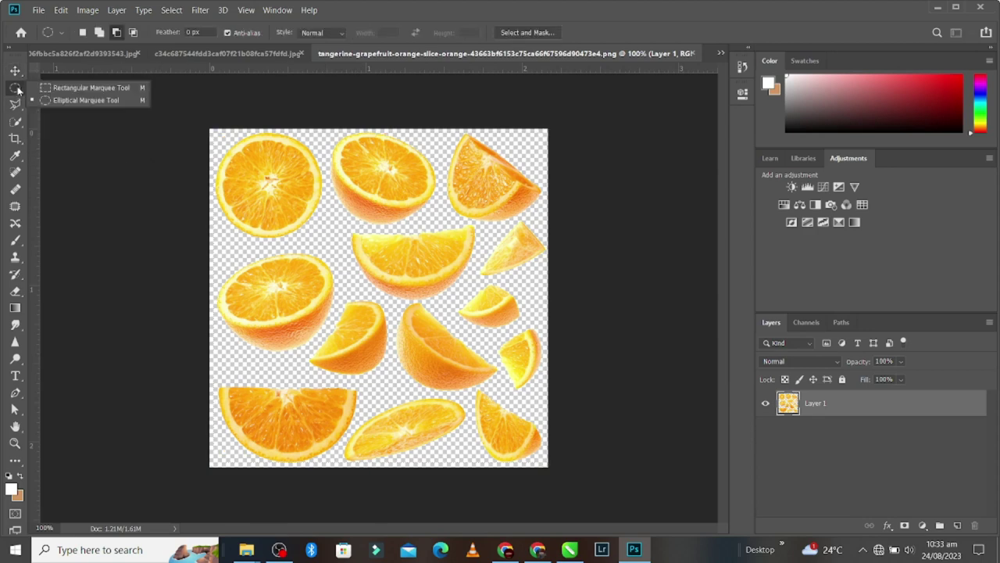
pyautogui.click(63, 86)
# Select the top-middle orange slice with a rectangular marquee
pyautogui.moveTo(314, 119); pyautogui.dragTo(348, 161)
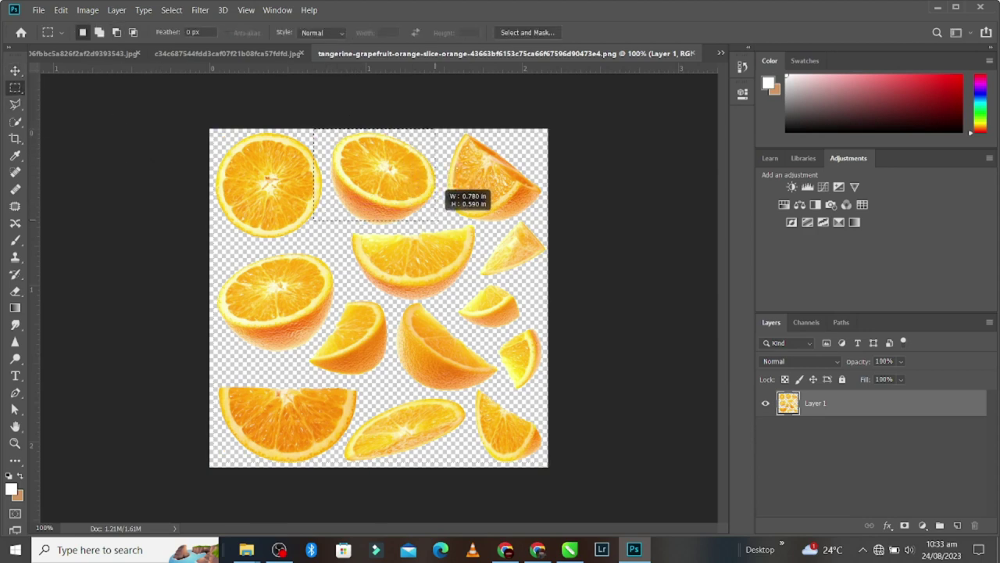
pyautogui.click(334, 128)
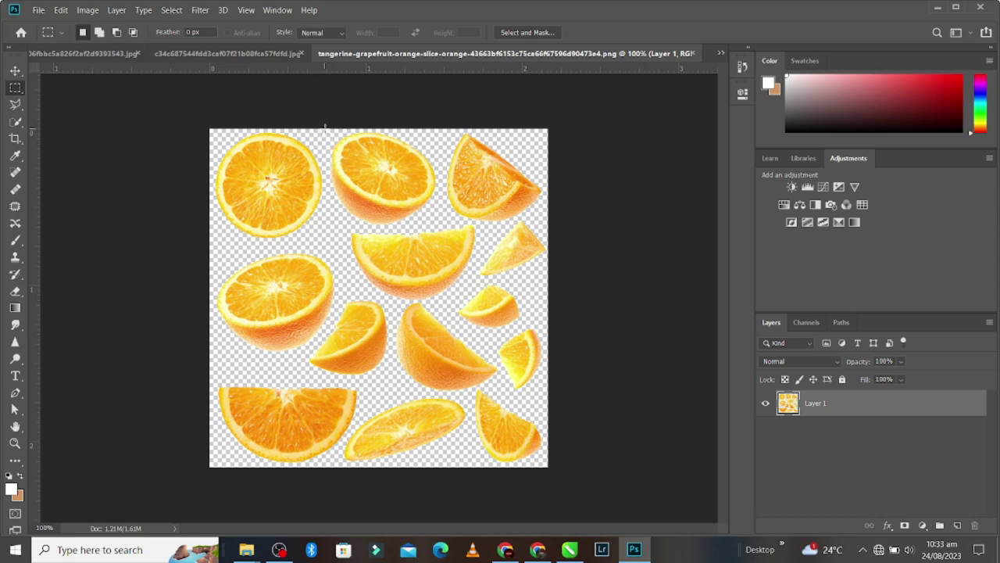
pyautogui.moveTo(324, 126); pyautogui.dragTo(444, 230)
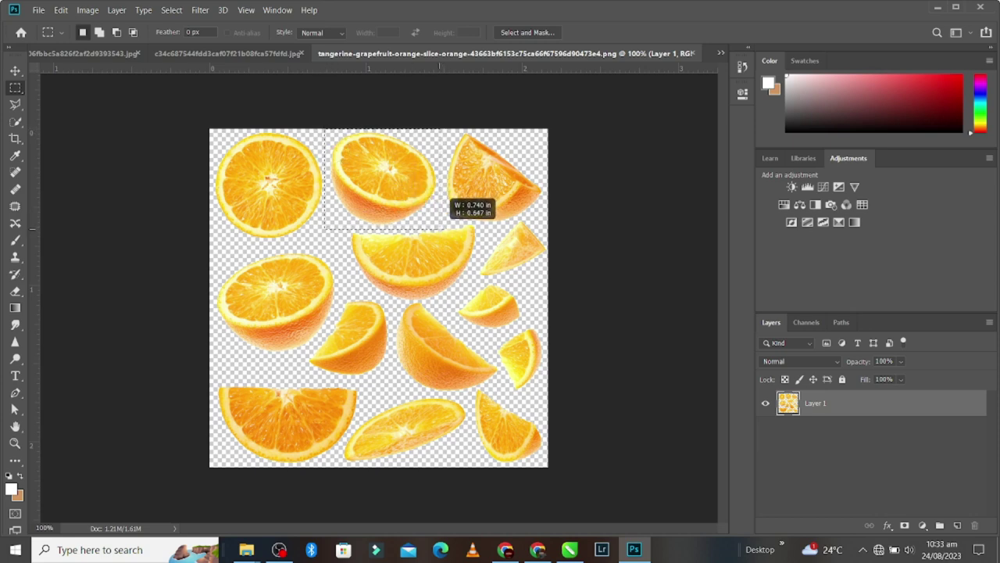
pyautogui.click(234, 53)
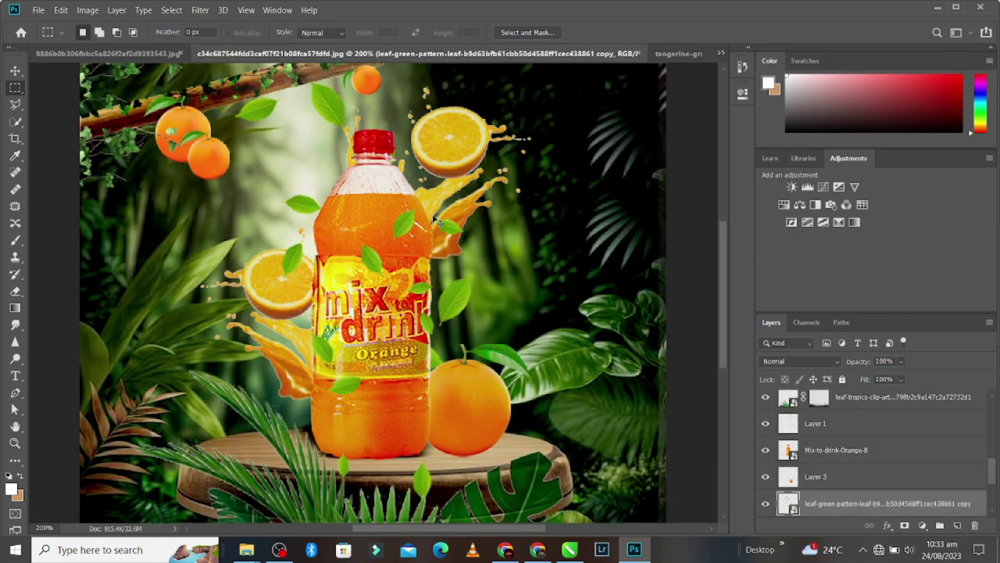
# Raise the Layer 4 slice above the bottle in the layer stack
pyautogui.click(15, 69)
pyautogui.hotkey('ctrl', ']')
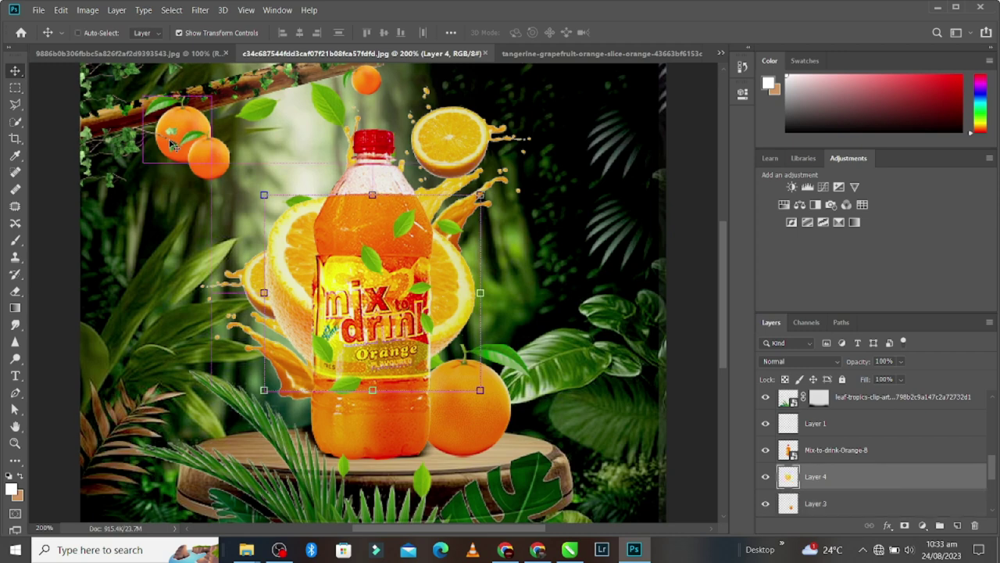
pyautogui.hotkey('ctrl', ']')
pyautogui.hotkey('ctrl', 'shift', ']')
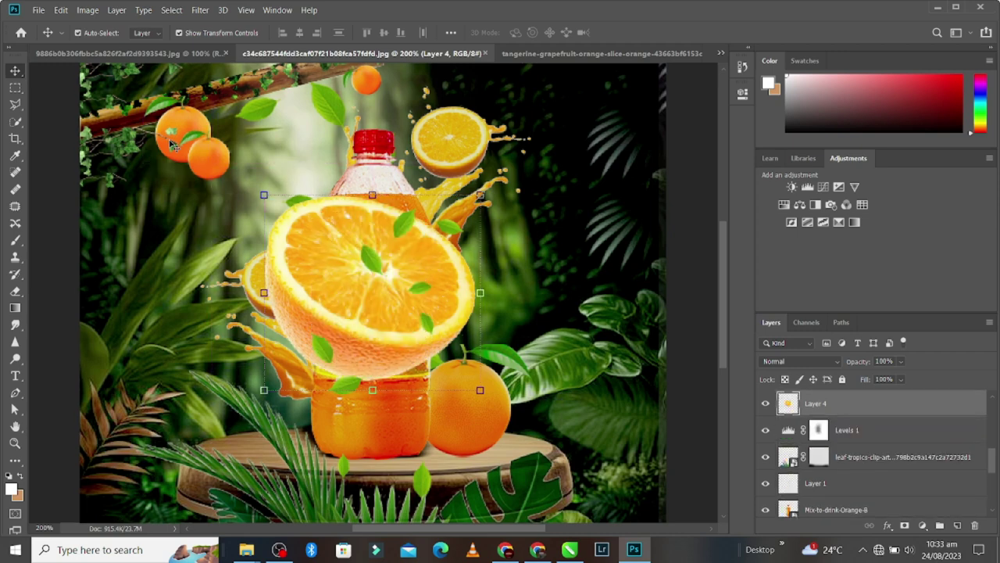
pyautogui.hotkey('ctrl', '[')
pyautogui.hotkey('ctrl', '[')
pyautogui.hotkey('ctrl', ']')
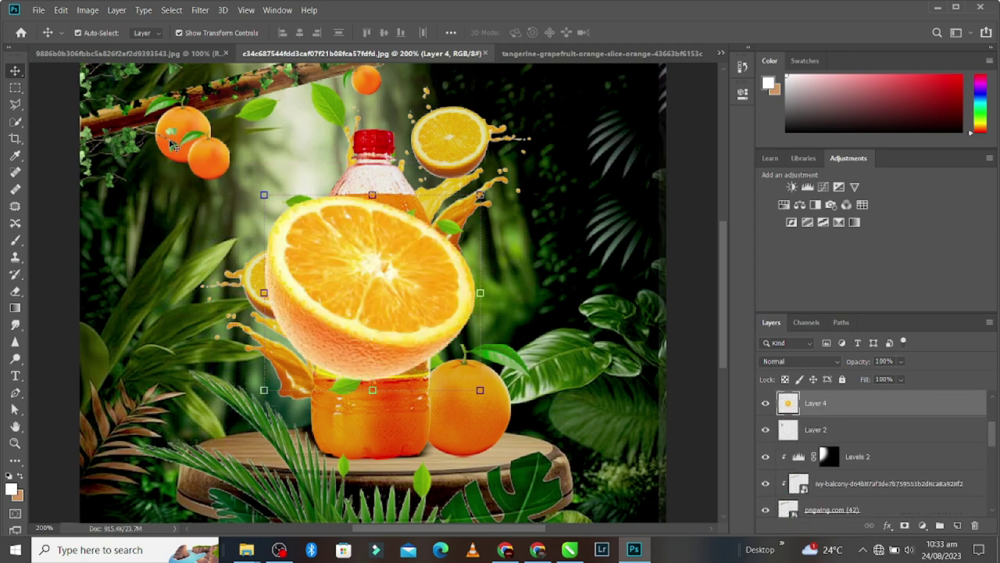
pyautogui.hotkey('ctrl', ']')
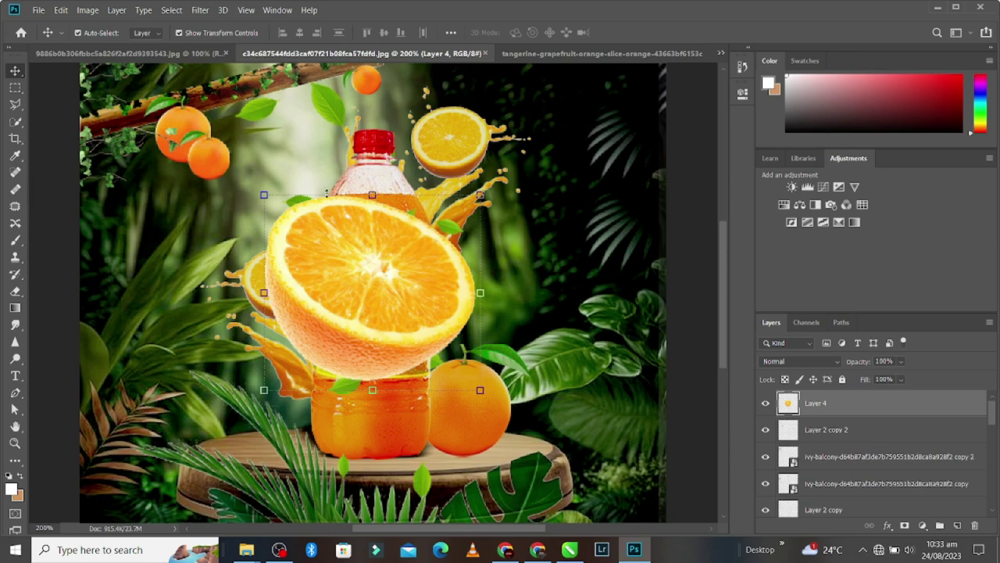
# Shrink the slice to 32.71% and place it at the bottle's base
pyautogui.moveTo(382, 197); pyautogui.dragTo(373, 264)
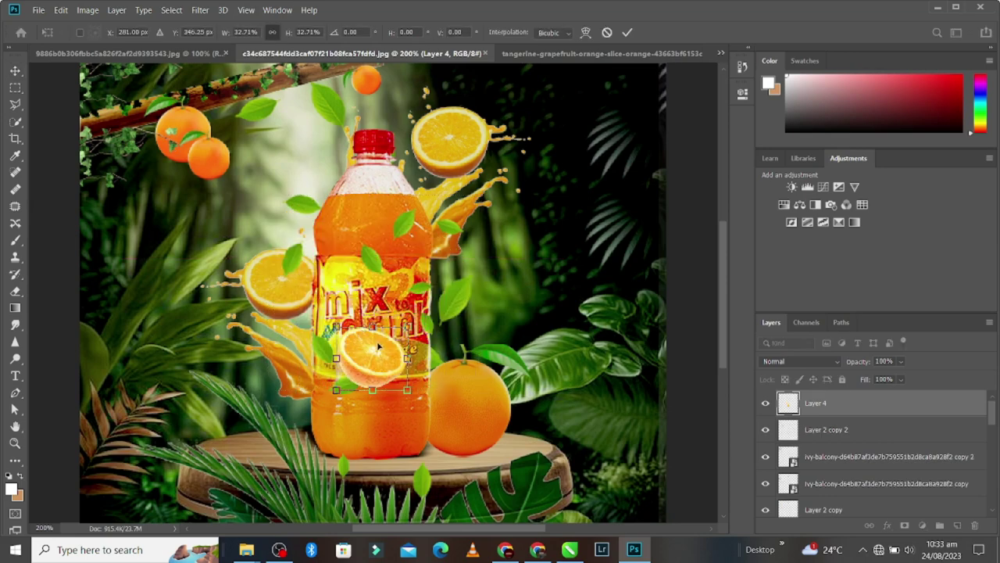
pyautogui.moveTo(372, 349); pyautogui.dragTo(430, 422)
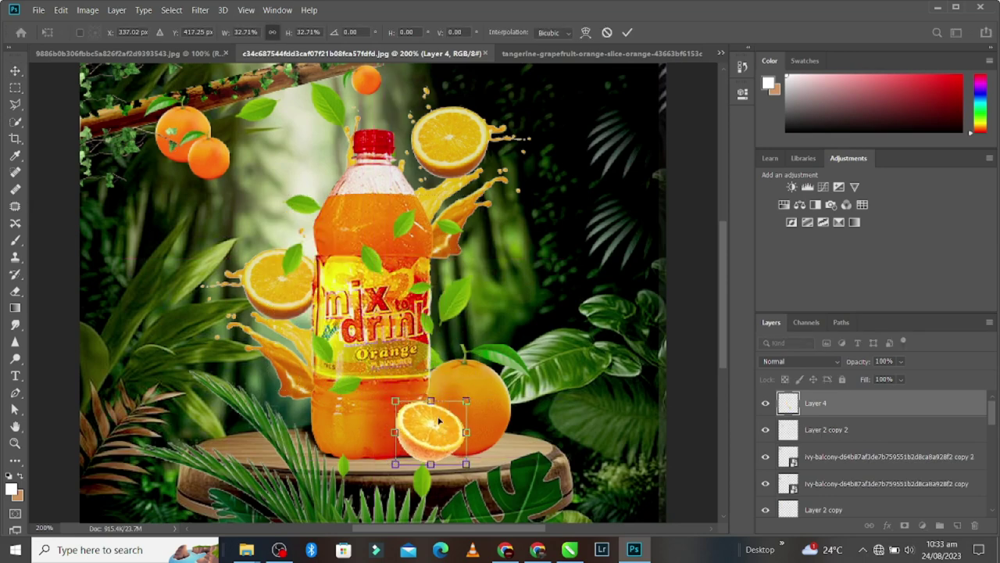
pyautogui.moveTo(440, 422); pyautogui.dragTo(430, 422)
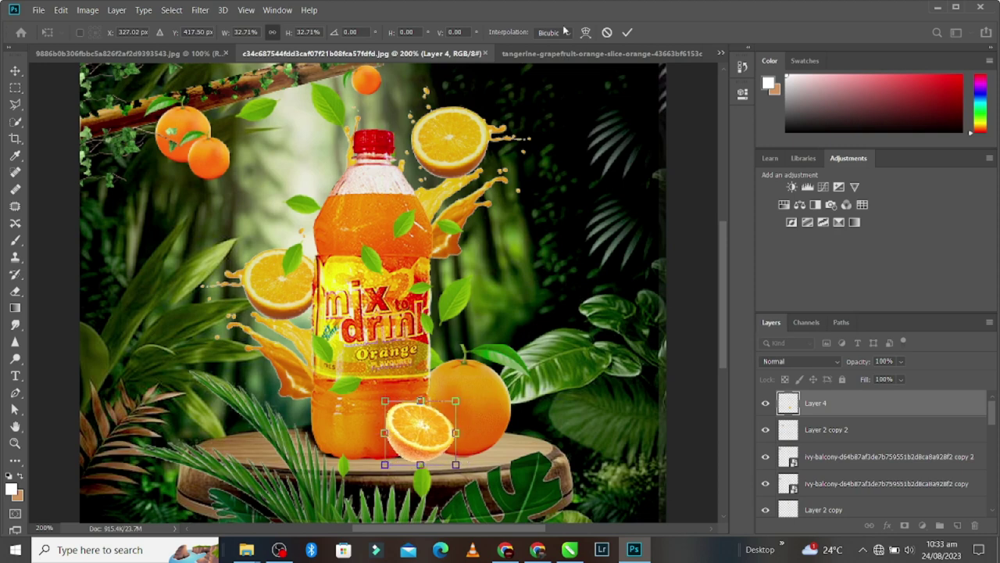
pyautogui.click(614, 55)
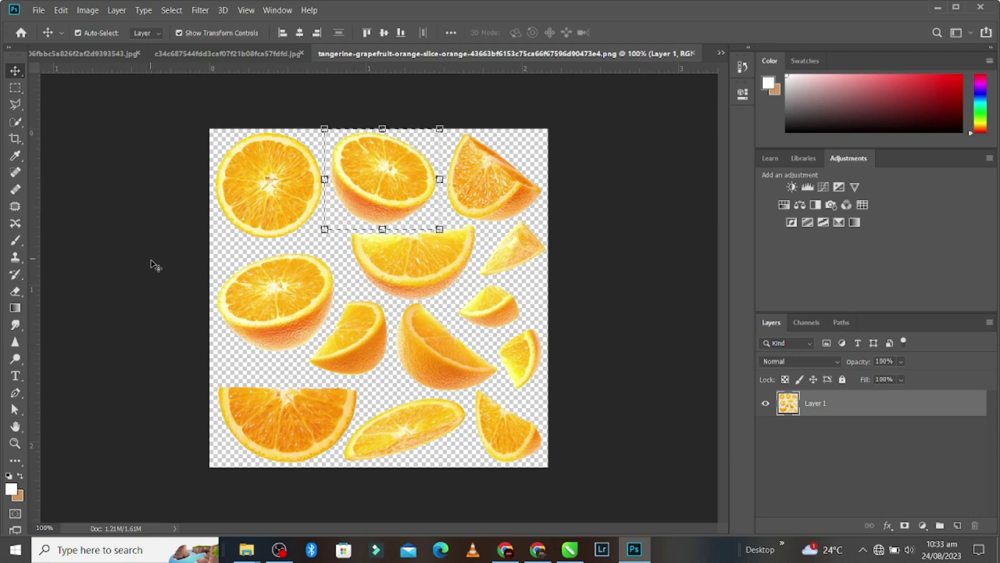
# Marquee a second orange wedge in the slices image and bring it into the composite as Layer 5
pyautogui.click(15, 89)
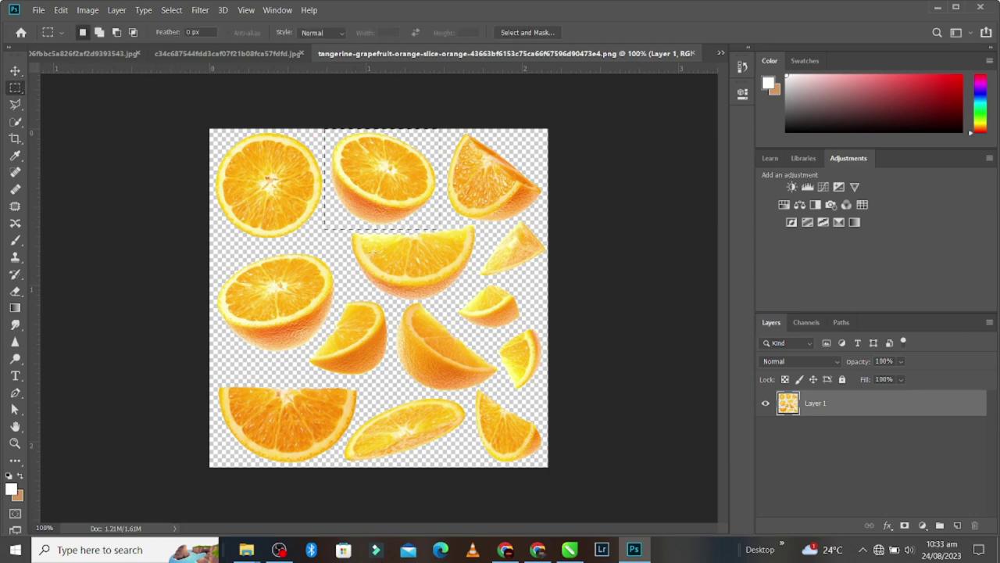
pyautogui.click(437, 270)
pyautogui.moveTo(472, 386); pyautogui.dragTo(550, 462)
pyautogui.click(252, 55)
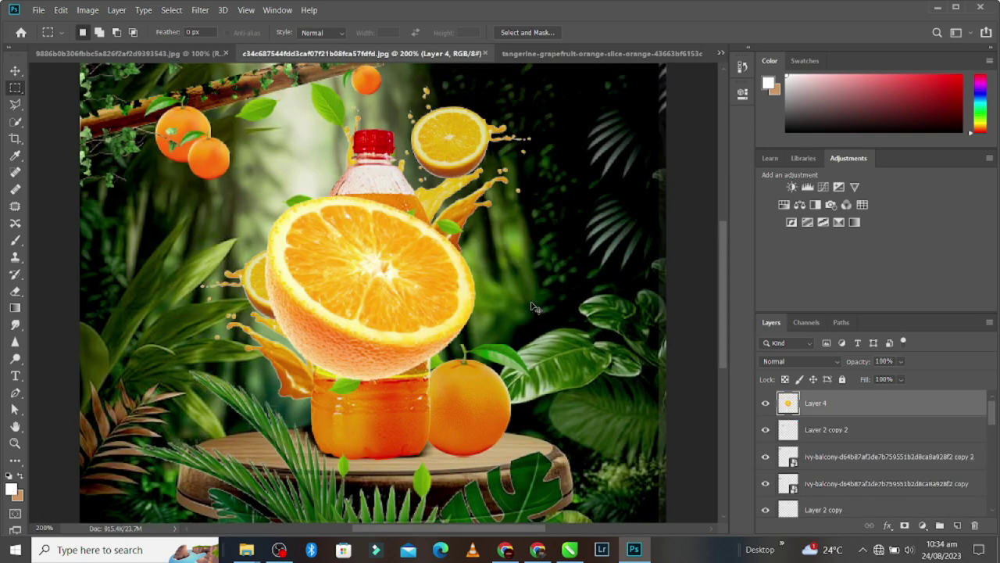
# Move the orange wedge to the bottle's lower left and the round slice down-right
pyautogui.click(15, 70)
pyautogui.moveTo(394, 301); pyautogui.dragTo(285, 352)
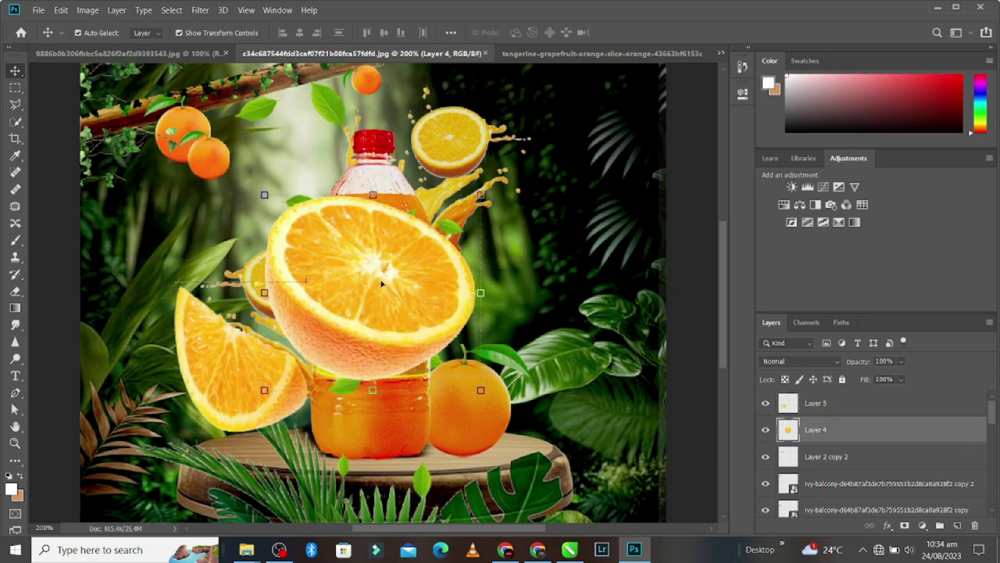
pyautogui.moveTo(383, 284); pyautogui.dragTo(447, 366)
# Scale the round Layer 4 slice down and set it at the bottle's base
pyautogui.hotkey('ctrl', 't')
pyautogui.moveTo(436, 291); pyautogui.dragTo(429, 425)
pyautogui.click(627, 32)
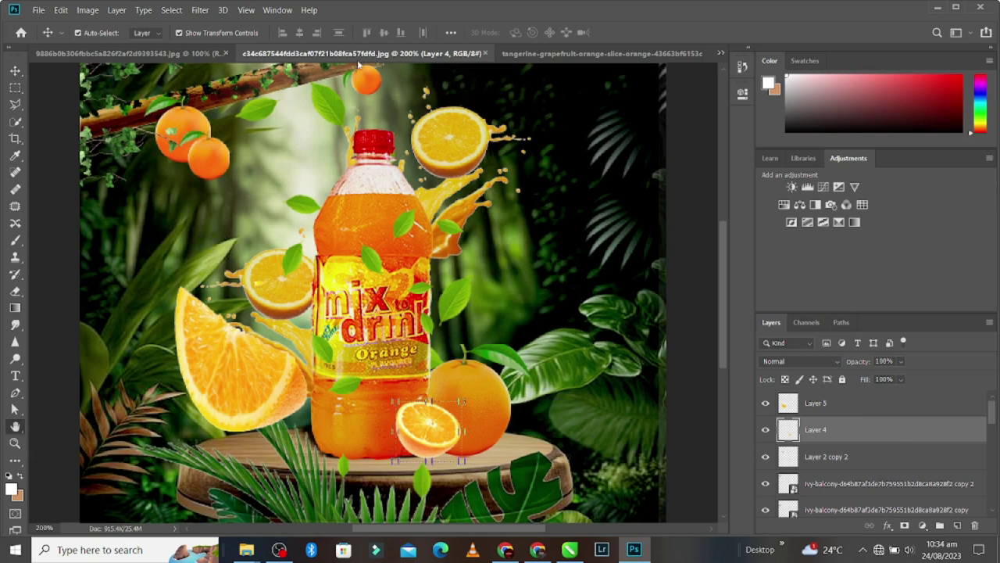
pyautogui.doubleClick(922, 429)
# Add a Drop Shadow to Layer 4 at about 46% opacity, 0 px distance and 166° angle
pyautogui.click(524, 394)
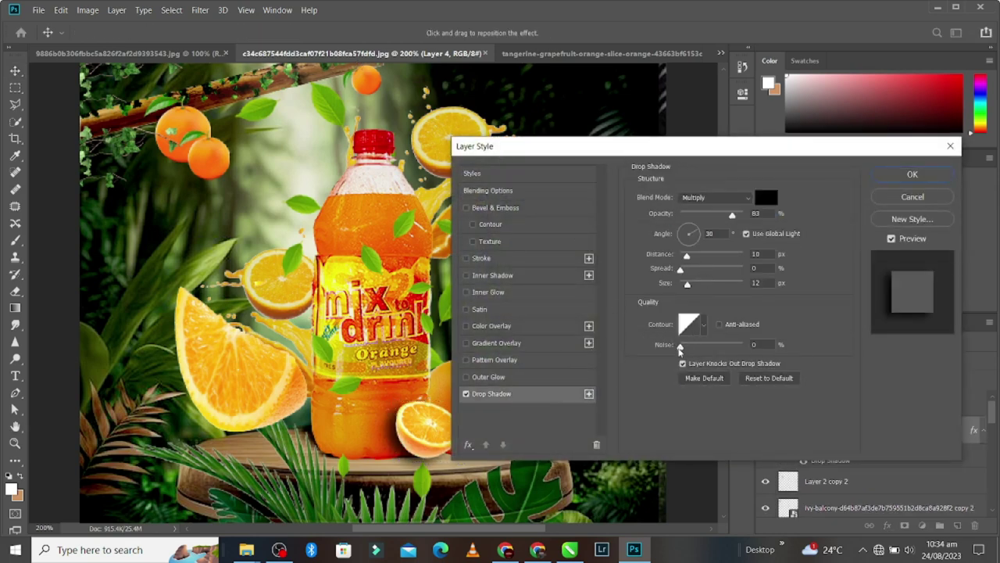
pyautogui.click(708, 216)
pyautogui.moveTo(708, 217); pyautogui.dragTo(704, 216)
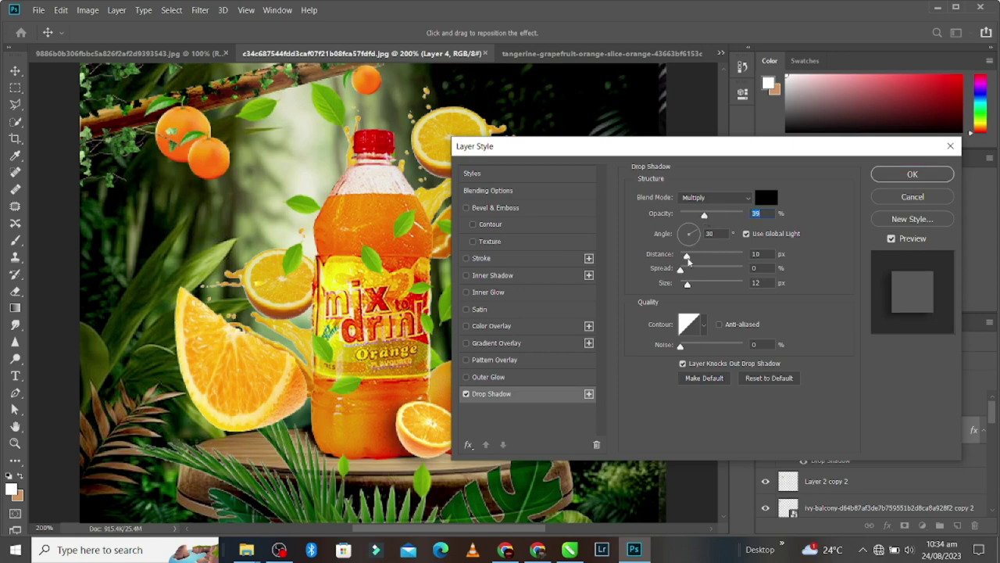
pyautogui.moveTo(688, 256)
pyautogui.mouseDown()
pyautogui.moveTo(702, 257)
pyautogui.moveTo(659, 264)
pyautogui.mouseUp()
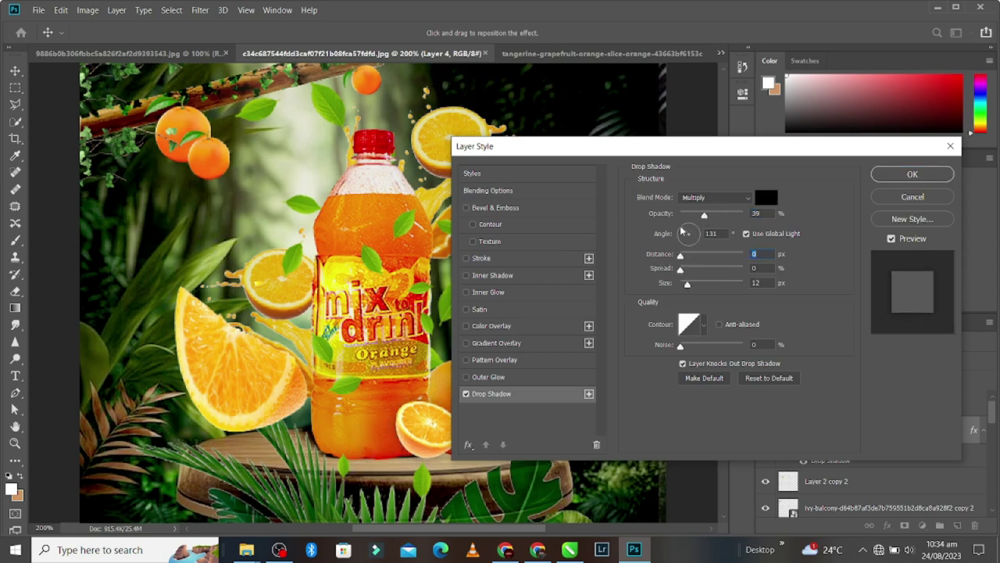
pyautogui.click(666, 232)
pyautogui.moveTo(704, 216); pyautogui.dragTo(709, 216)
pyautogui.click(912, 173)
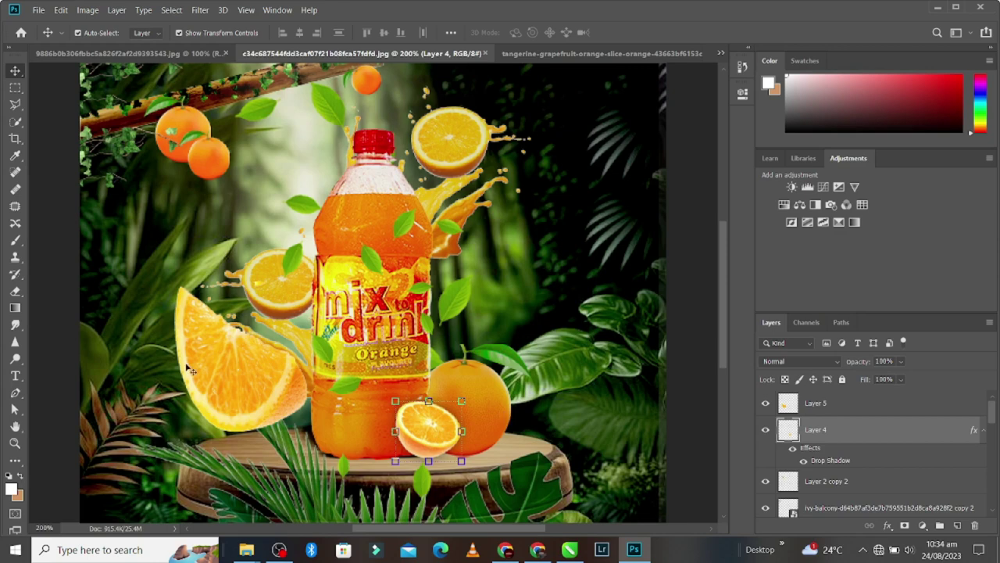
# Separate the Layer 4 drop shadow into its own layer
pyautogui.rightClick(849, 464)
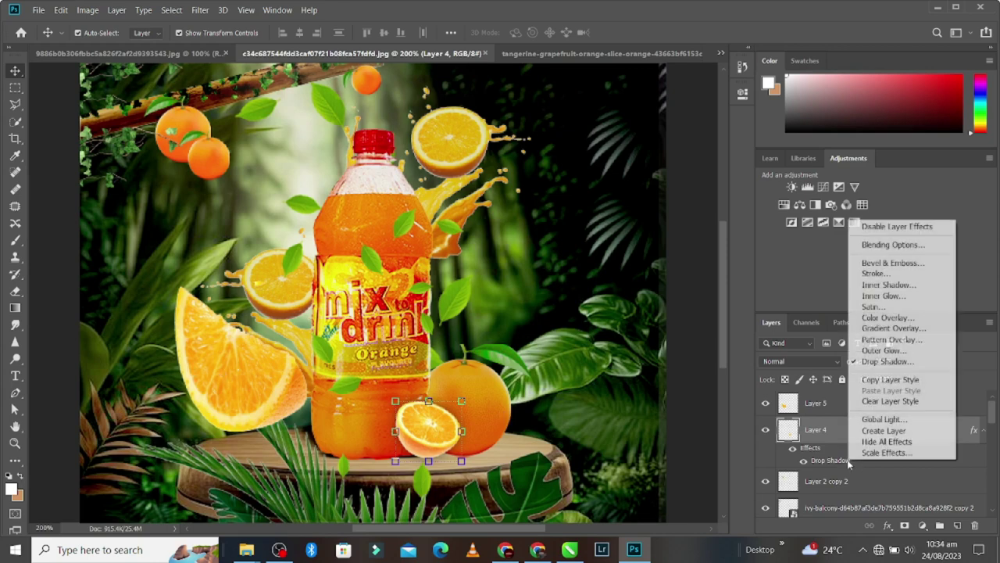
pyautogui.click(884, 431)
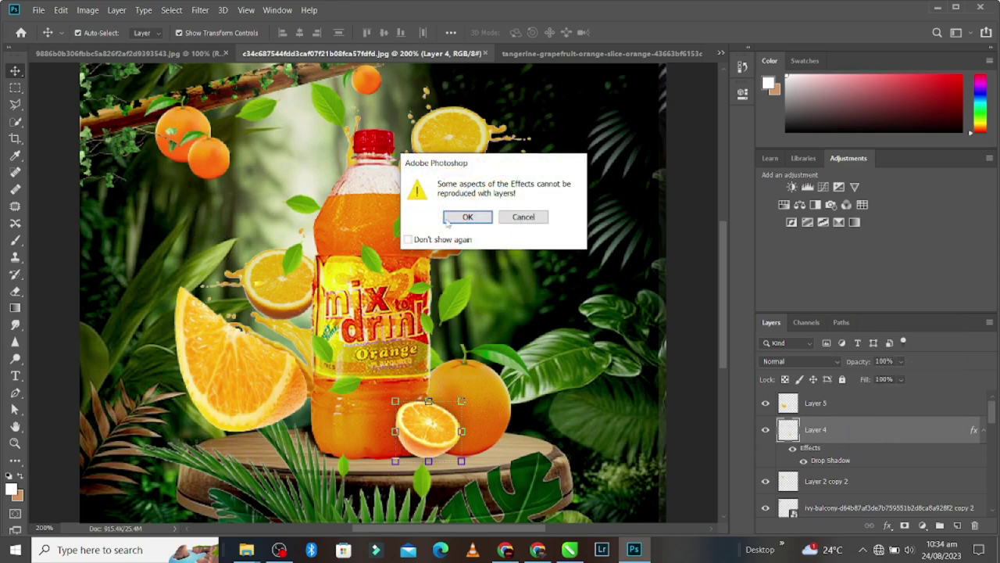
pyautogui.click(467, 218)
pyautogui.click(218, 357)
# Shrink the Layer 5 wedge to about 35.52%, flip it horizontally and tuck it beside the round slice
pyautogui.moveTo(218, 357); pyautogui.dragTo(460, 394)
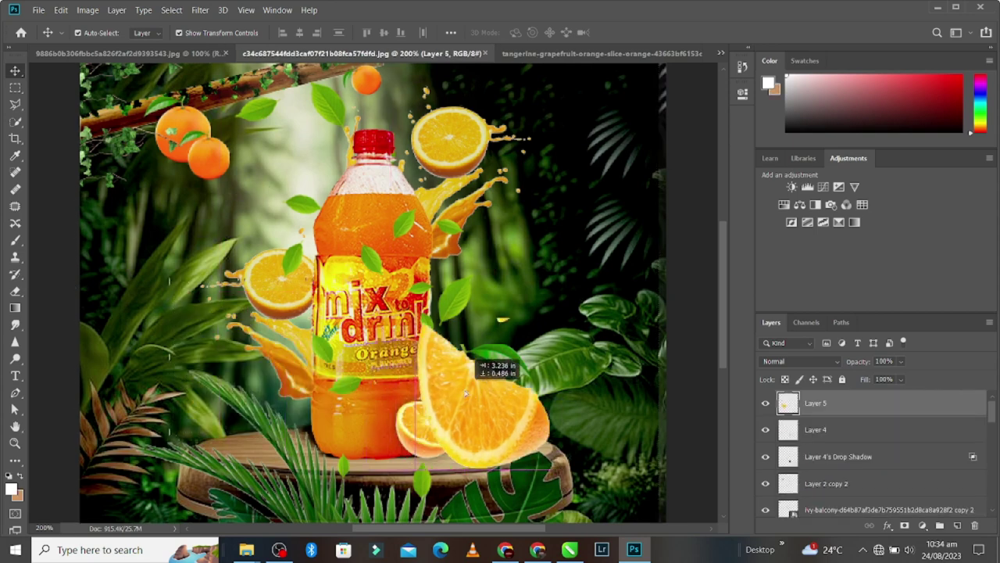
pyautogui.hotkey('ctrl', 't')
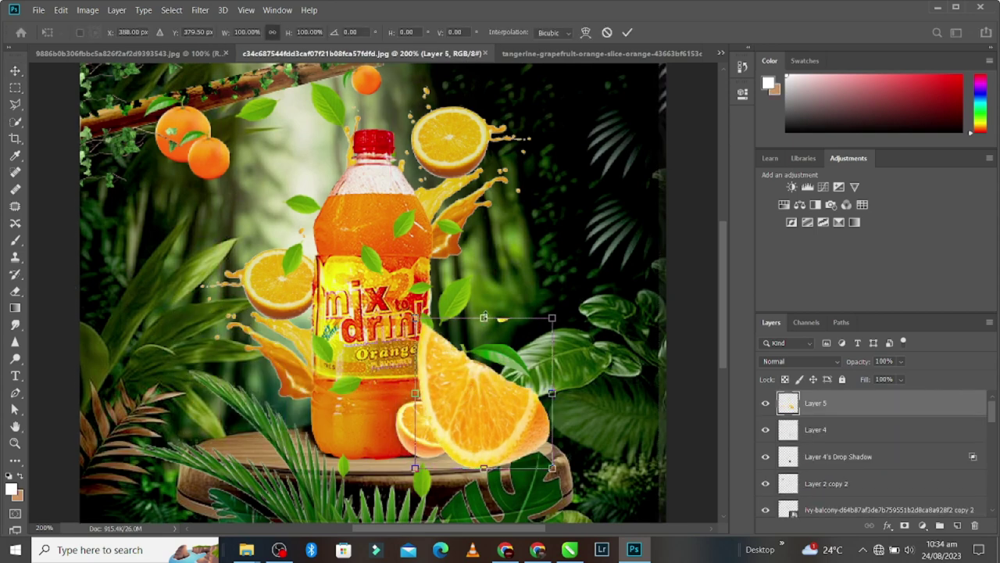
pyautogui.moveTo(483, 317); pyautogui.dragTo(484, 414)
pyautogui.rightClick(491, 445)
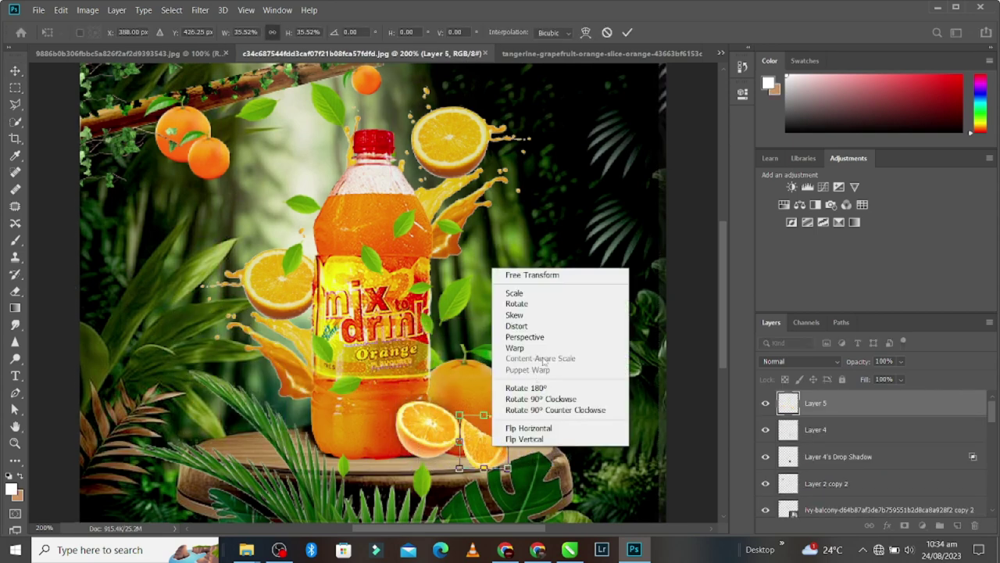
pyautogui.click(529, 427)
pyautogui.moveTo(493, 450)
pyautogui.mouseDown()
pyautogui.moveTo(462, 451)
pyautogui.moveTo(482, 445)
pyautogui.mouseUp()
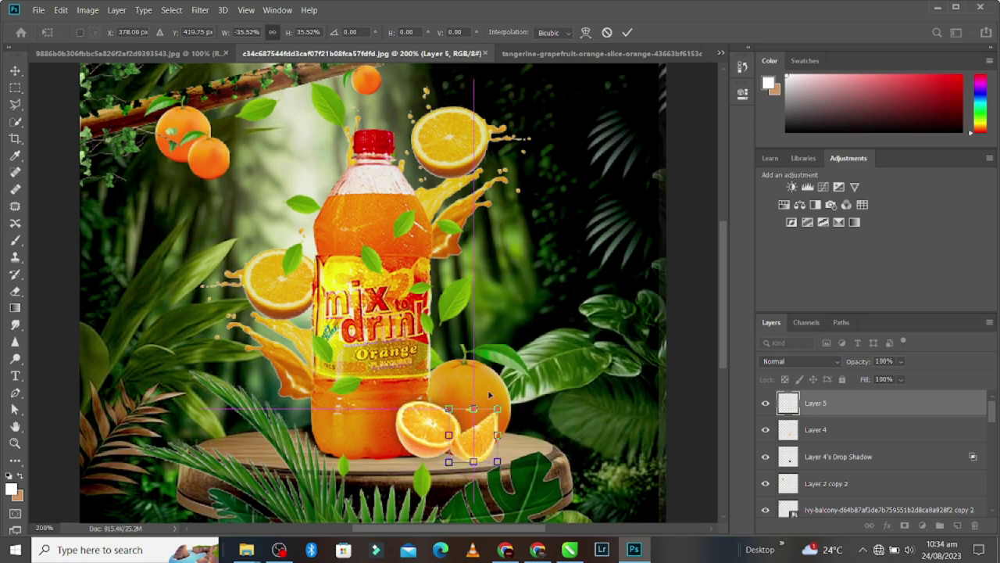
pyautogui.click(626, 32)
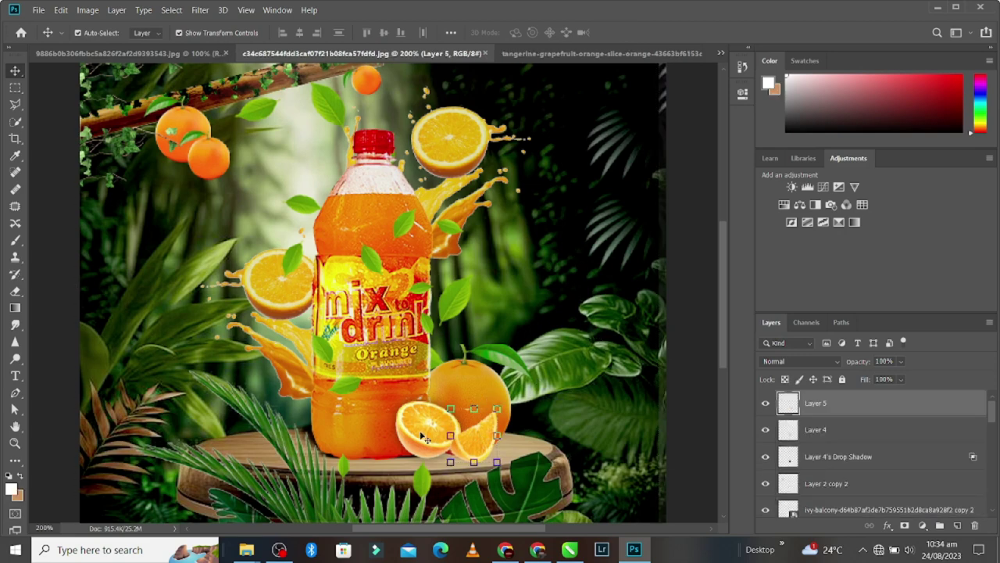
pyautogui.keyDown('shift'); pyautogui.click(466, 381); pyautogui.keyUp('shift')
pyautogui.keyDown('shift'); pyautogui.click(464, 378); pyautogui.keyUp('shift')
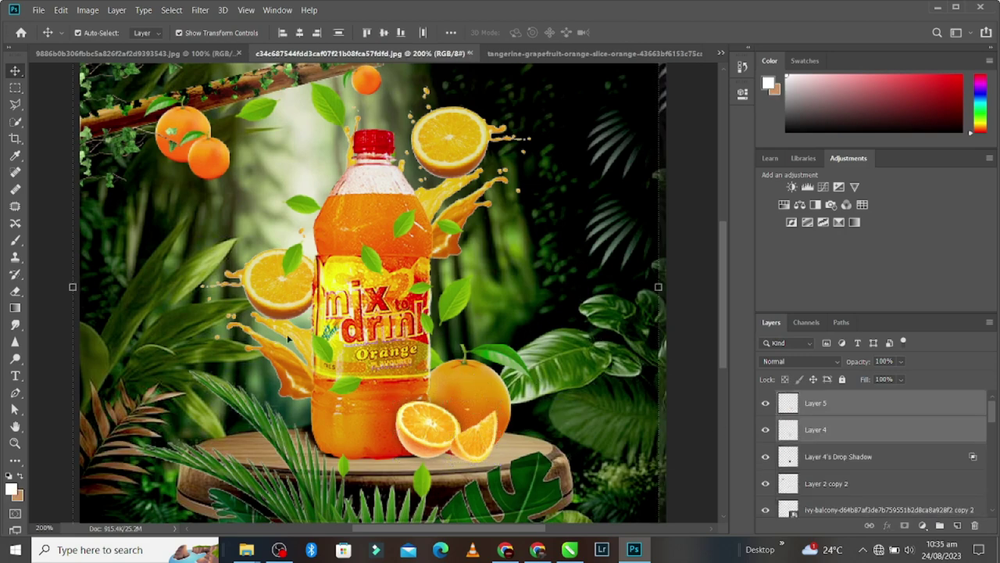
# Draw a black-filled 117 × 29 px ellipse on the podium beneath the orange slices
pyautogui.click(20, 461)
pyautogui.click(31, 471)
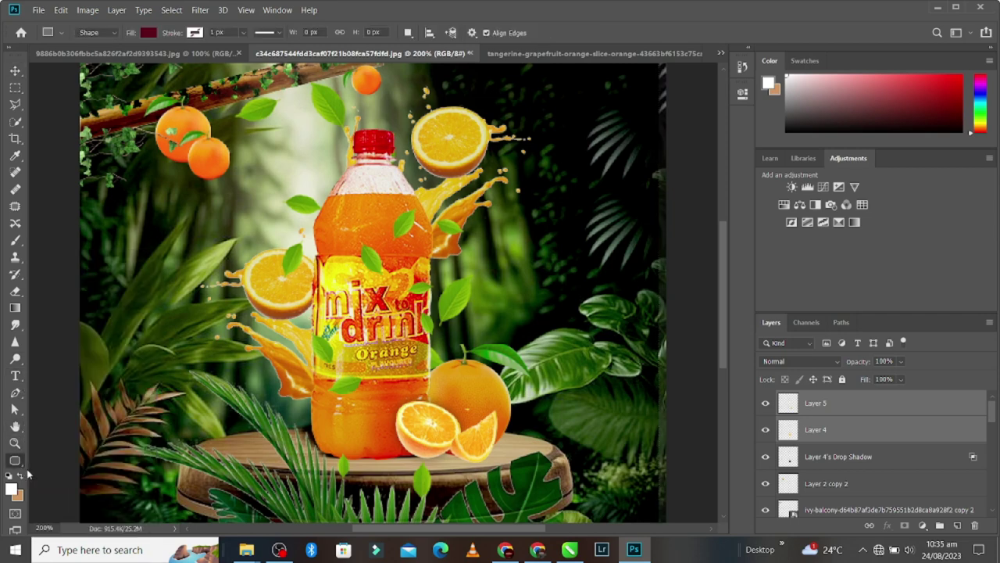
pyautogui.click(16, 462)
pyautogui.click(55, 478)
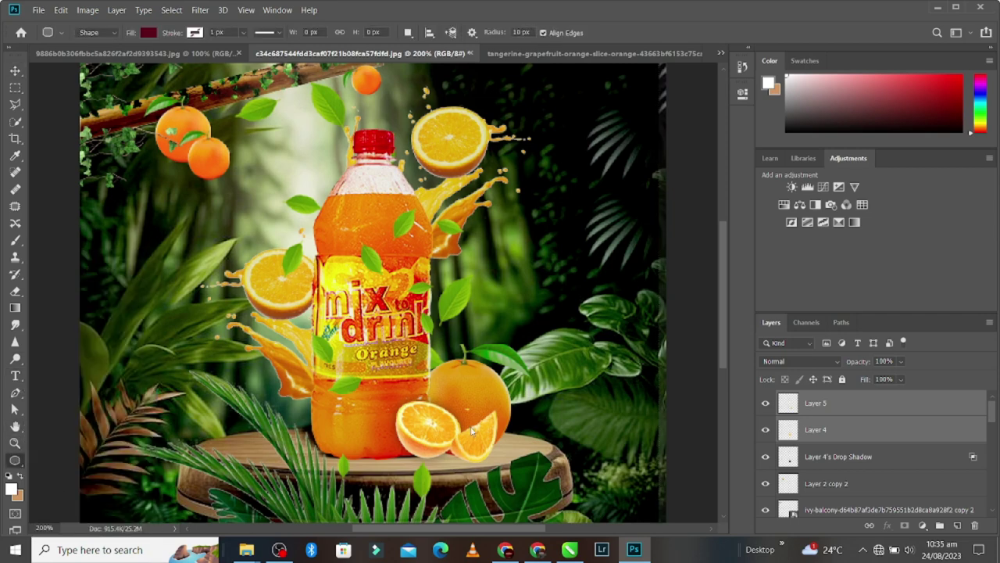
pyautogui.click(149, 33)
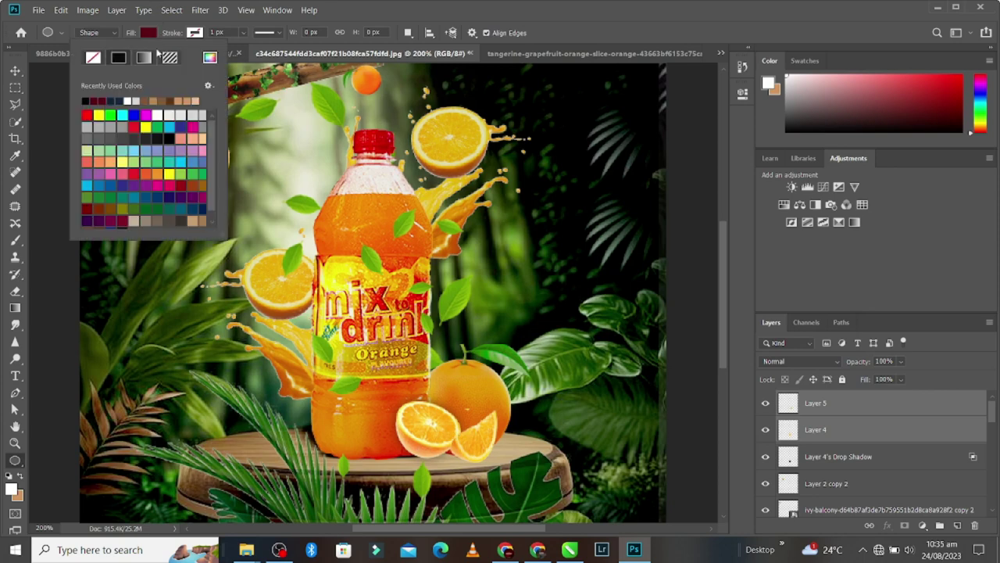
pyautogui.click(88, 102)
pyautogui.moveTo(395, 435); pyautogui.dragTo(516, 465)
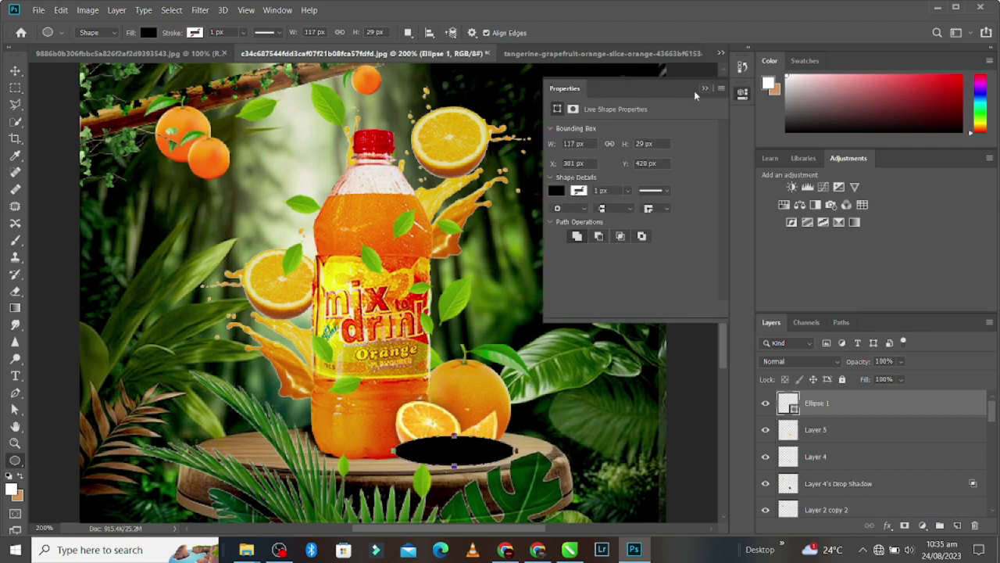
# Convert Ellipse 1 to a smart object and apply a 7 px Gaussian Blur
pyautogui.click(200, 9)
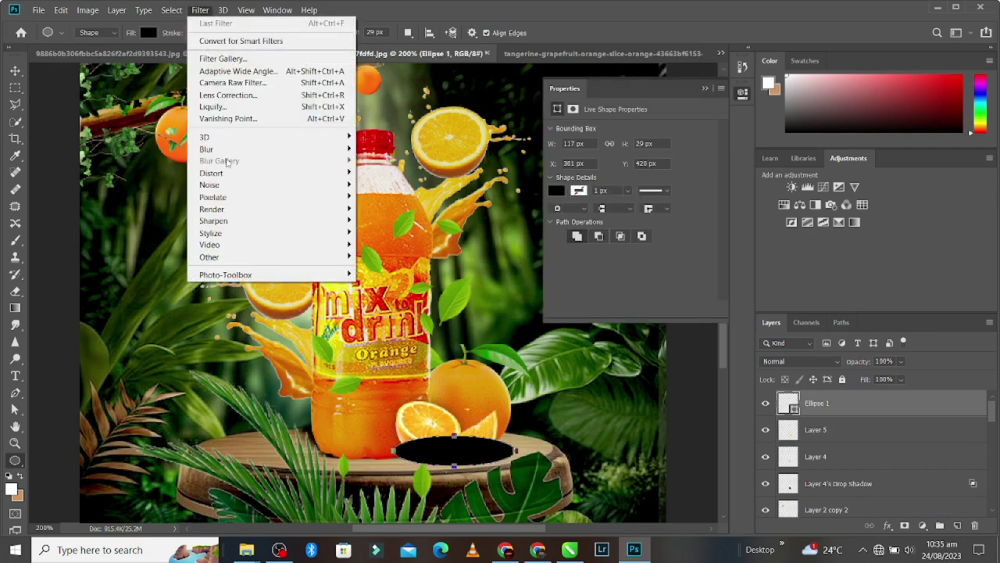
pyautogui.moveTo(206, 149)
pyautogui.click(373, 194)
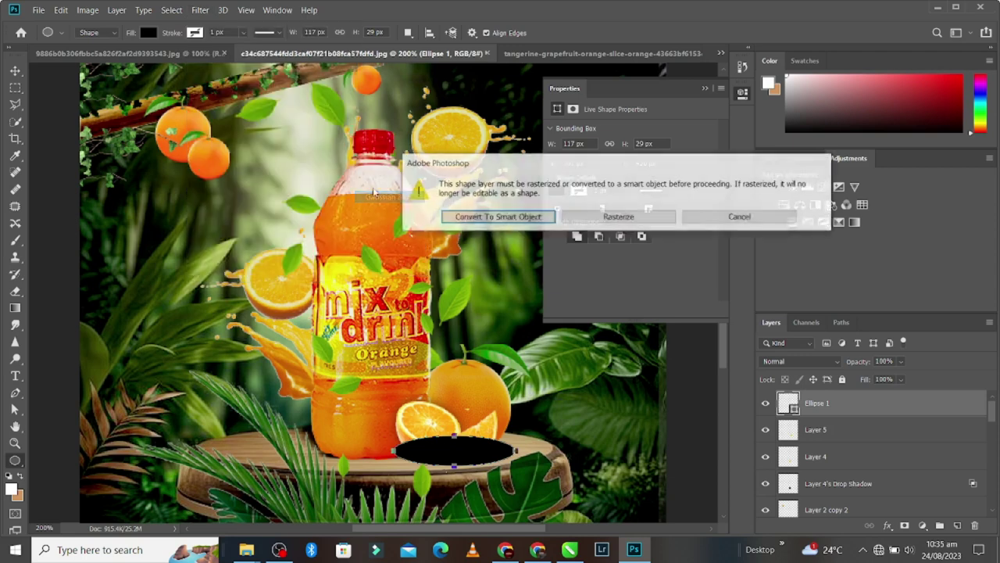
pyautogui.click(514, 217)
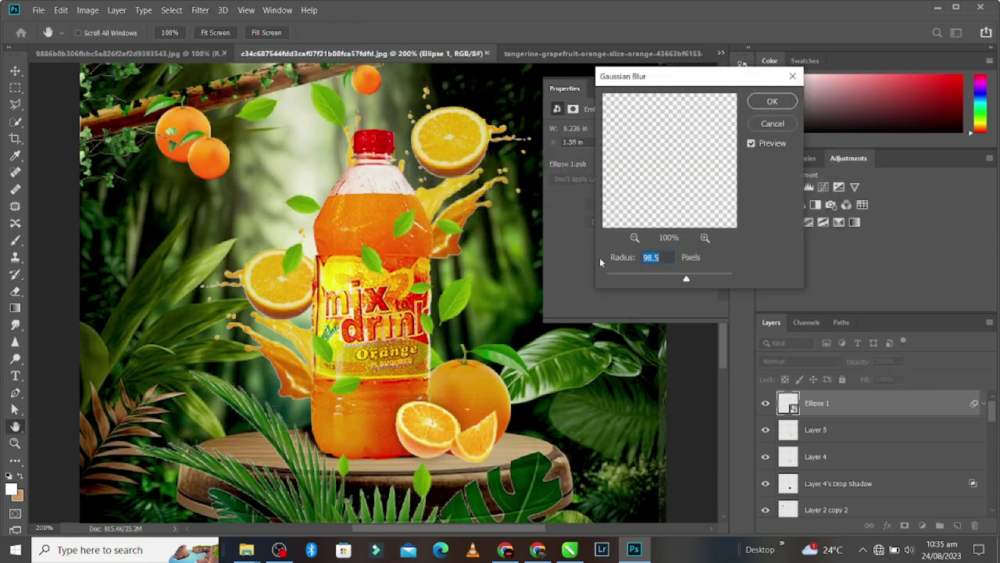
pyautogui.moveTo(653, 277); pyautogui.dragTo(637, 279)
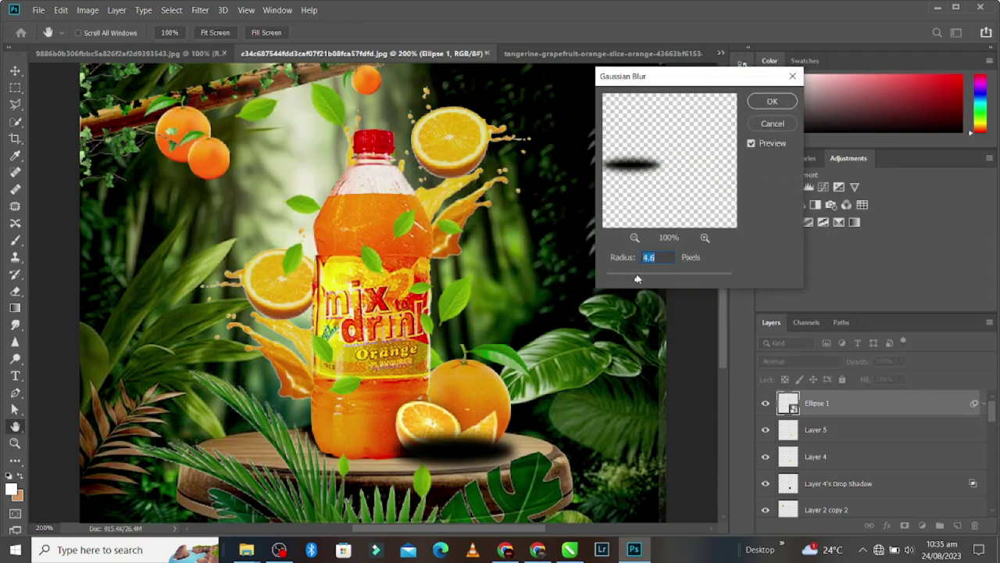
pyautogui.click(658, 279)
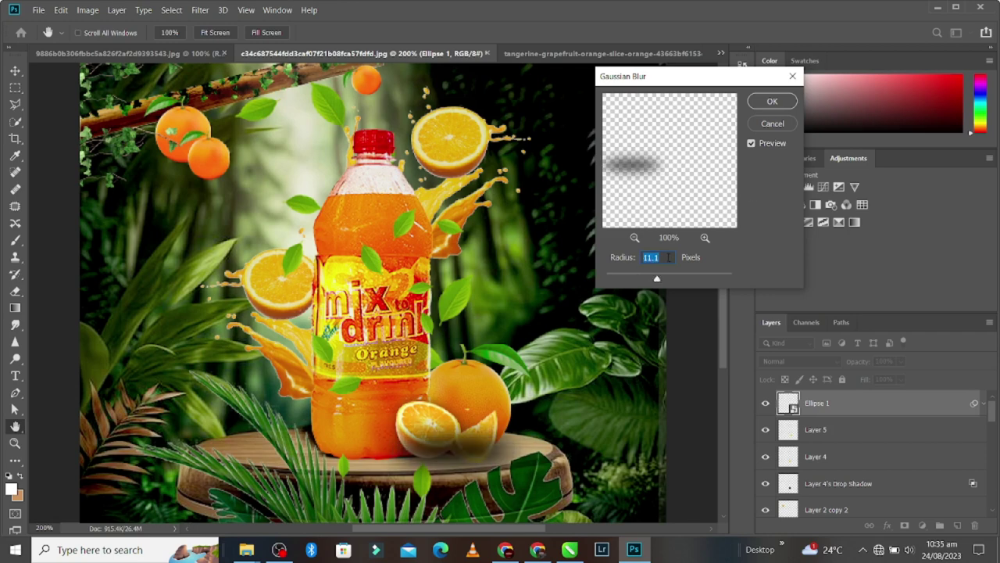
pyautogui.write('7')
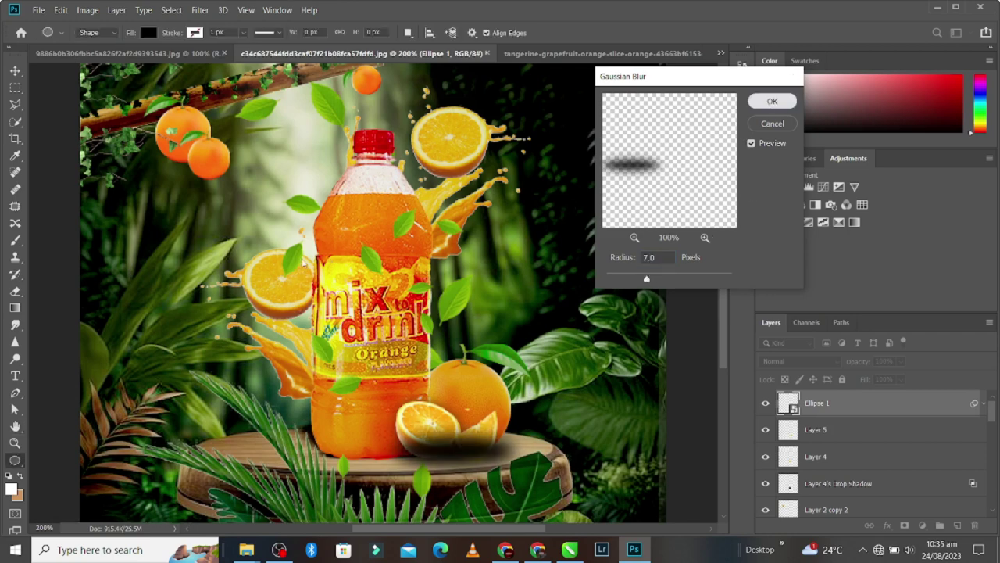
pyautogui.press('Return')
# Move the blurred shadow below the fruit layers and squash it flat along the podium
pyautogui.press('v')
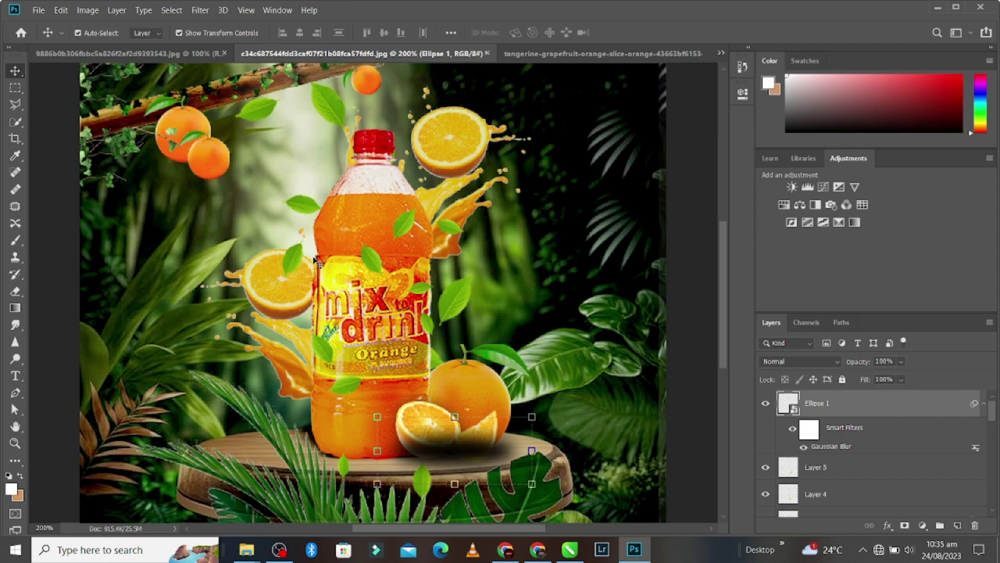
pyautogui.hotkey('ctrl', '[')
pyautogui.hotkey('ctrl', '[')
pyautogui.hotkey('ctrl', '[')
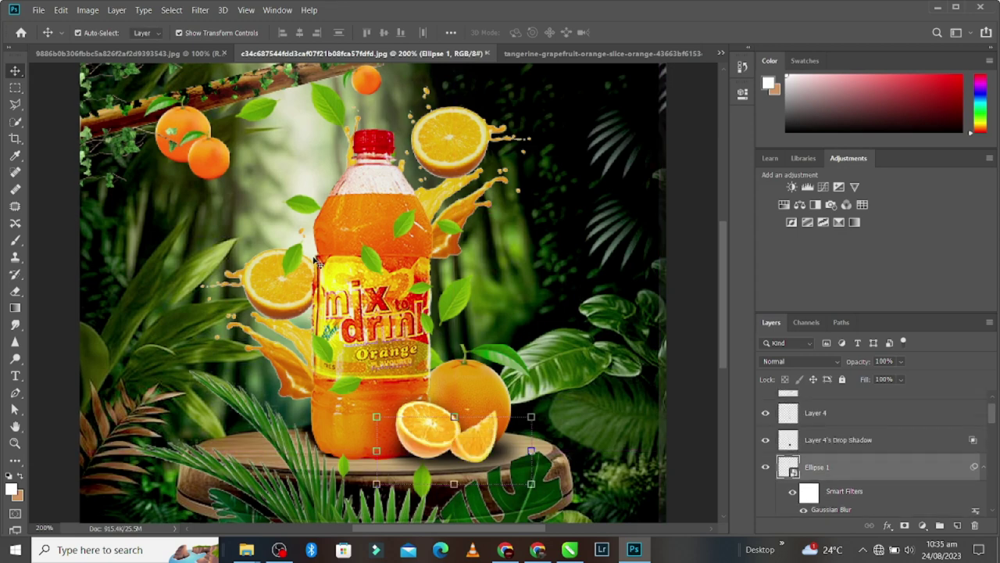
pyautogui.click(454, 416)
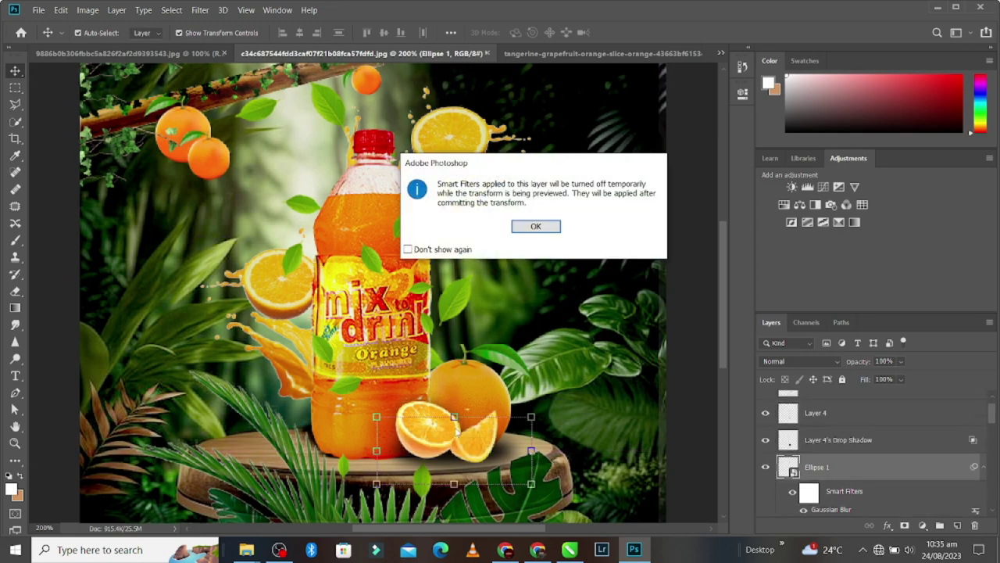
pyautogui.click(535, 226)
pyautogui.moveTo(454, 417); pyautogui.dragTo(457, 438)
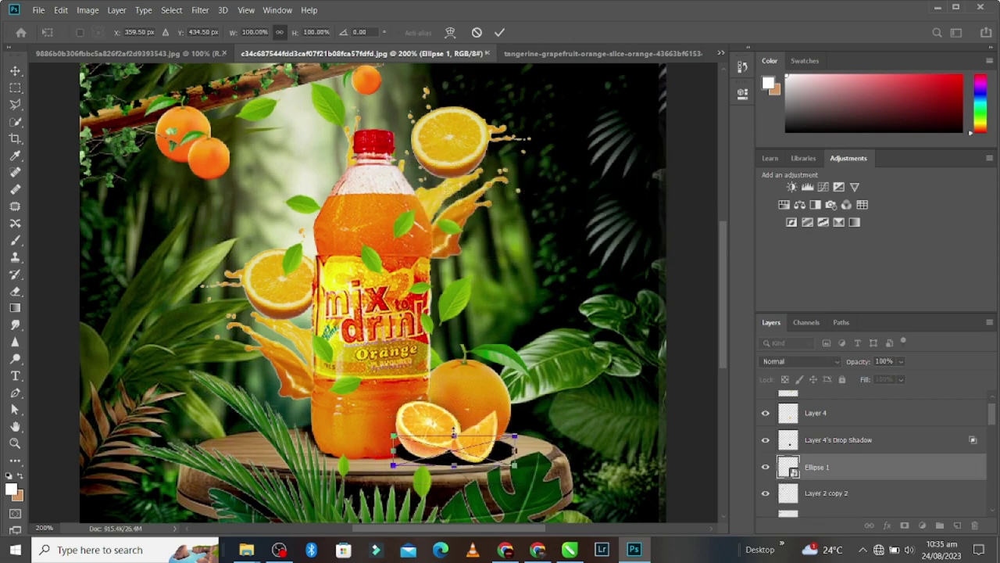
pyautogui.moveTo(454, 435); pyautogui.dragTo(454, 455)
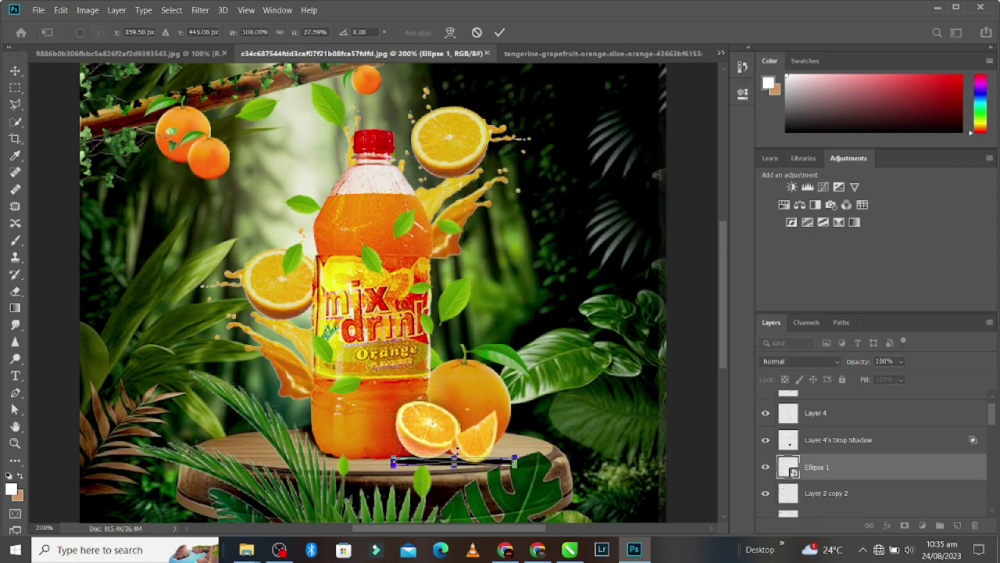
pyautogui.click(499, 32)
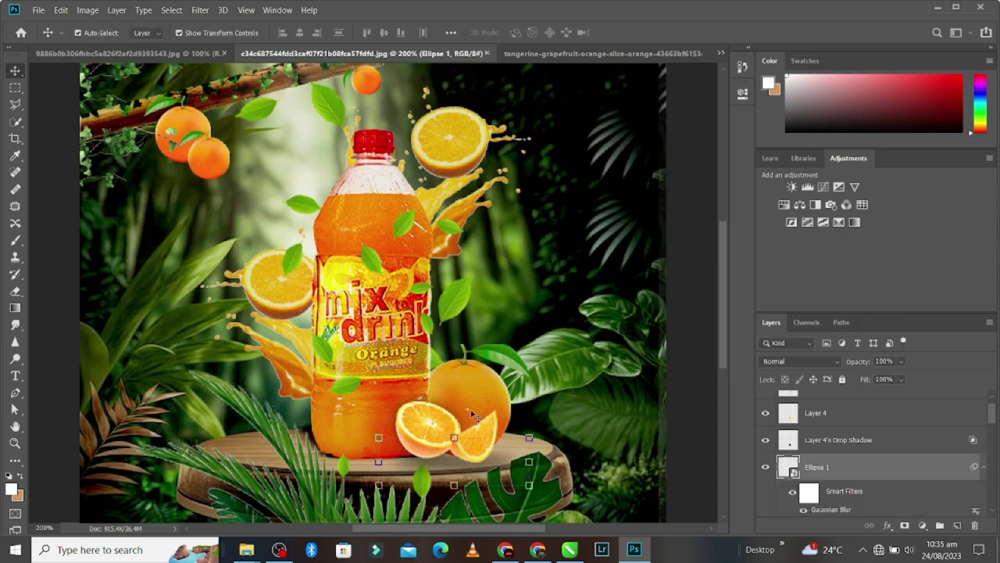
# Make the flattened podium shadow slightly taller
pyautogui.click(454, 486)
pyautogui.click(539, 227)
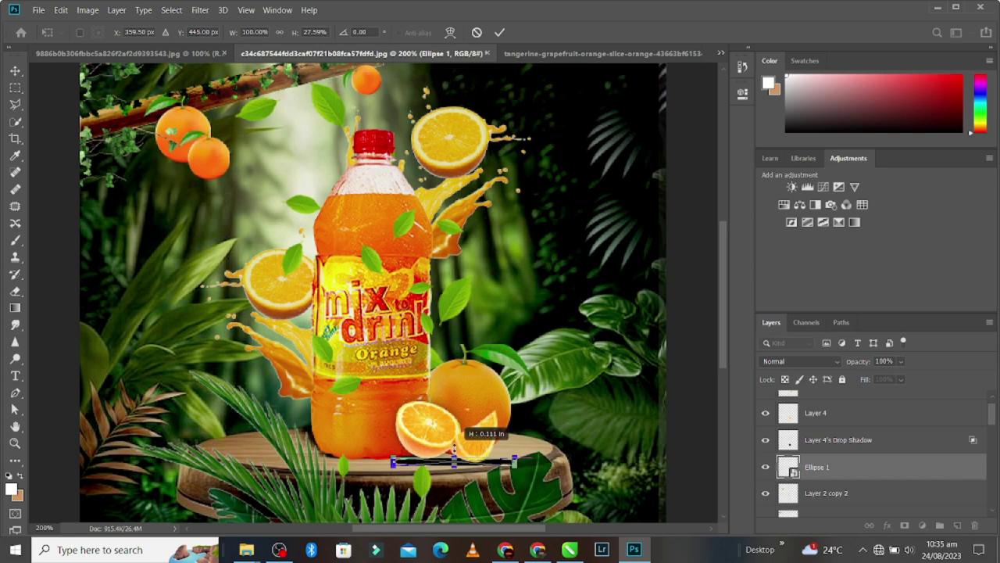
pyautogui.moveTo(454, 457); pyautogui.dragTo(454, 449)
pyautogui.click(503, 32)
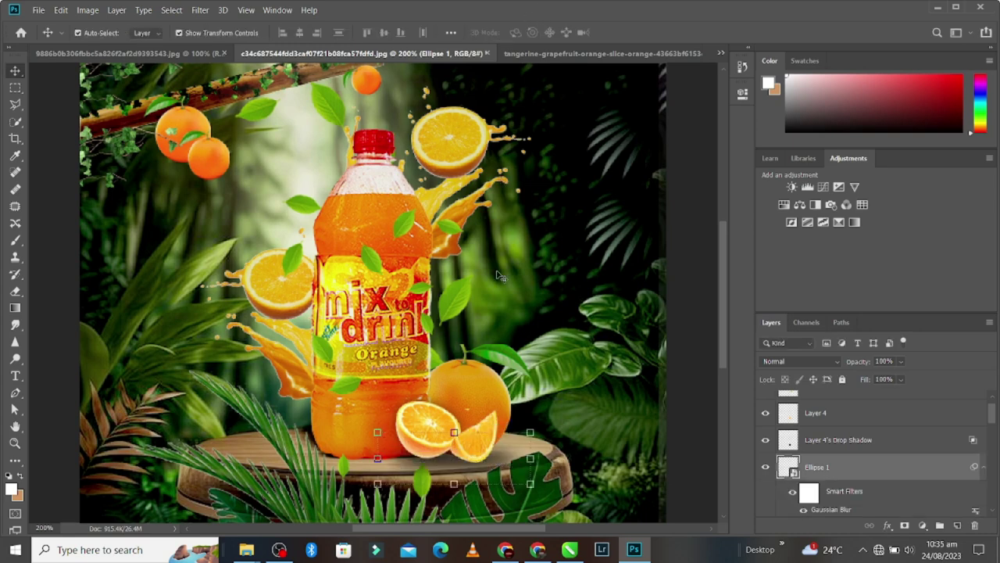
# Duplicate the shadow as Ellipse 1 copy at 100% opacity to deepen it
pyautogui.hotkey('ctrl', 'j')
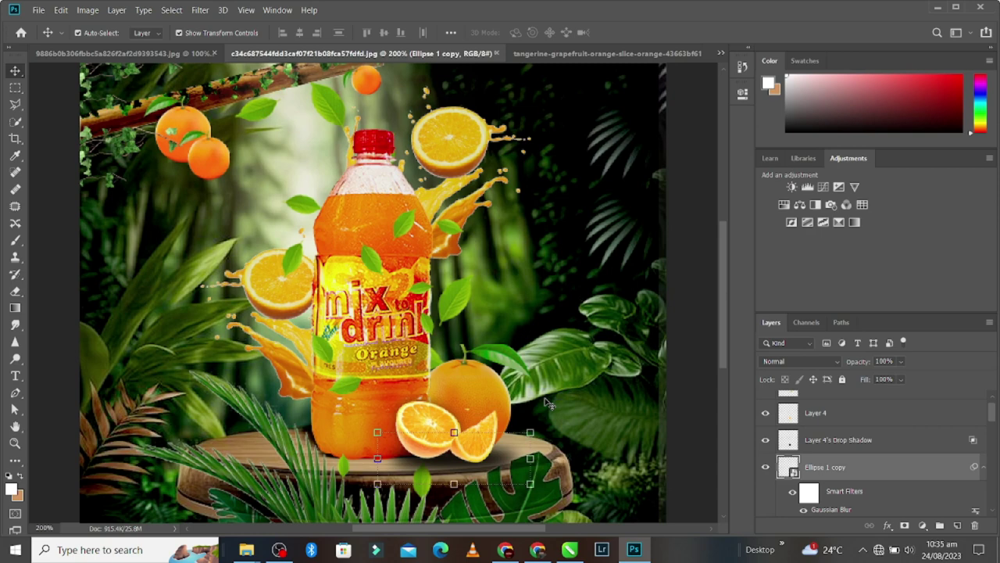
pyautogui.press('0')
pyautogui.press('0')
pyautogui.hotkey('ctrl', 'z')
pyautogui.hotkey('ctrl', 'shift', 'z')
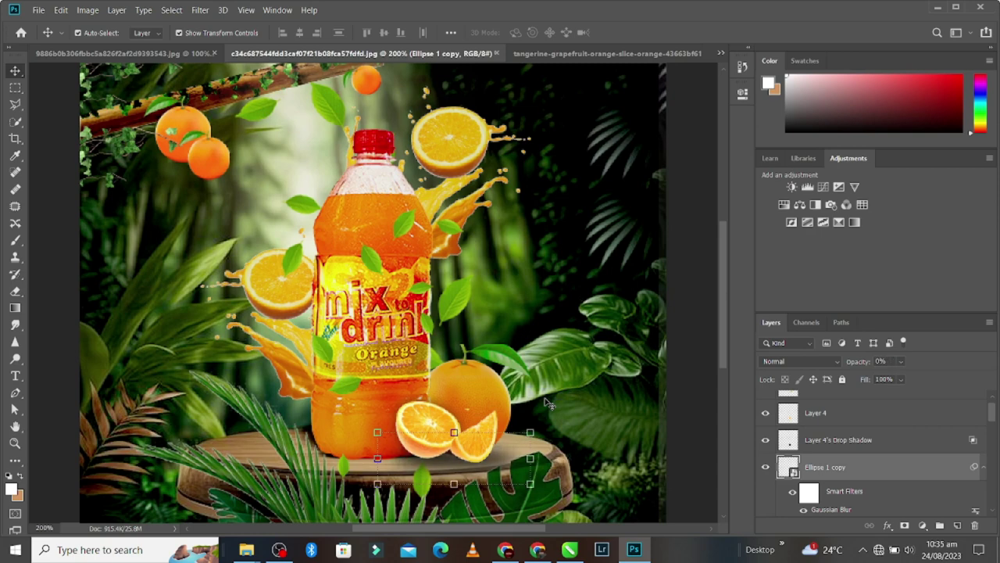
pyautogui.hotkey('ctrl', 'z')
pyautogui.hotkey('ctrl', 'shift', 'z')
pyautogui.press('ctrl')
pyautogui.hotkey('ctrl', 'z')
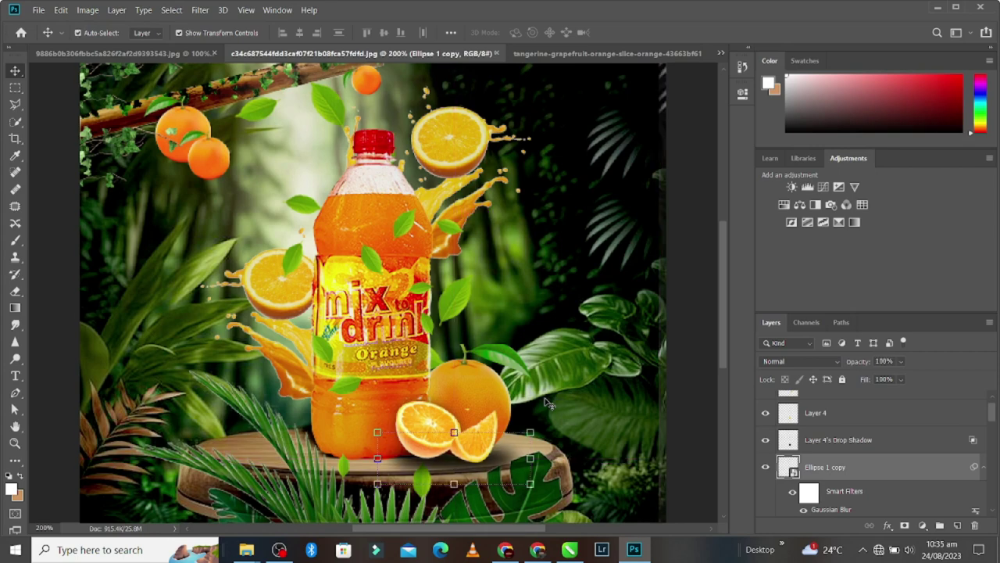
pyautogui.hotkey('ctrl', '-')
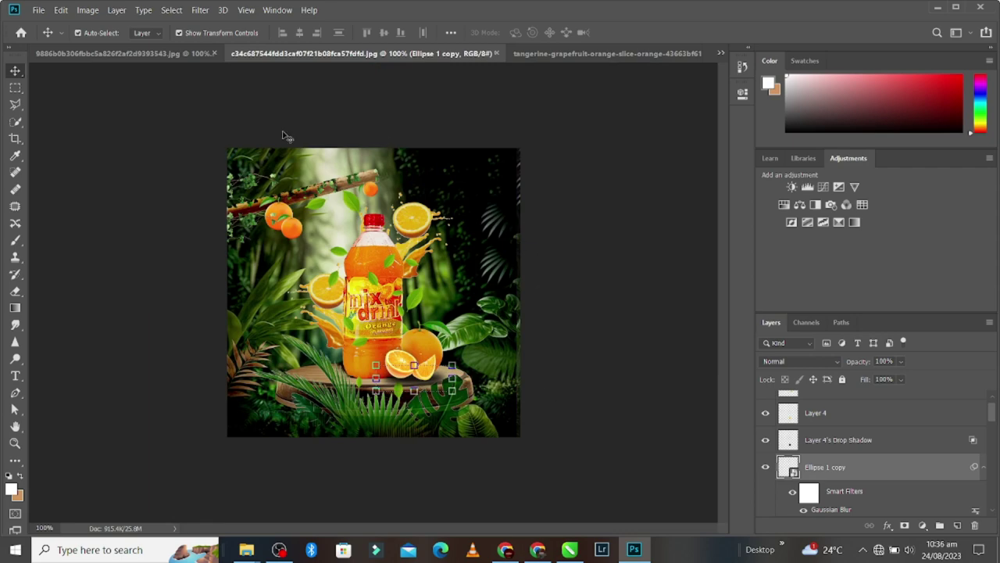
pyautogui.click(408, 129)
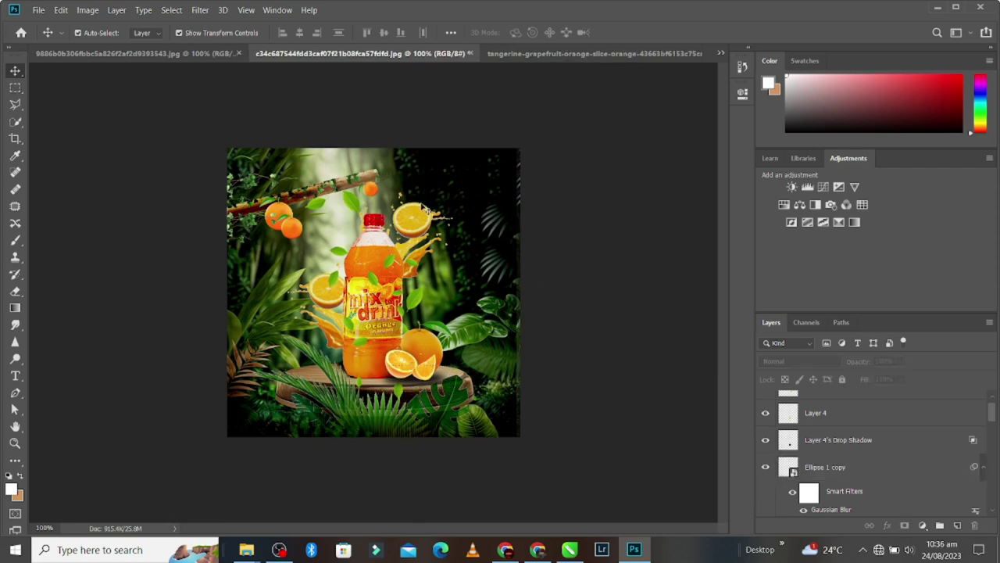
pyautogui.hotkey('ctrl', '+')
pyautogui.hotkey('ctrl', '-')
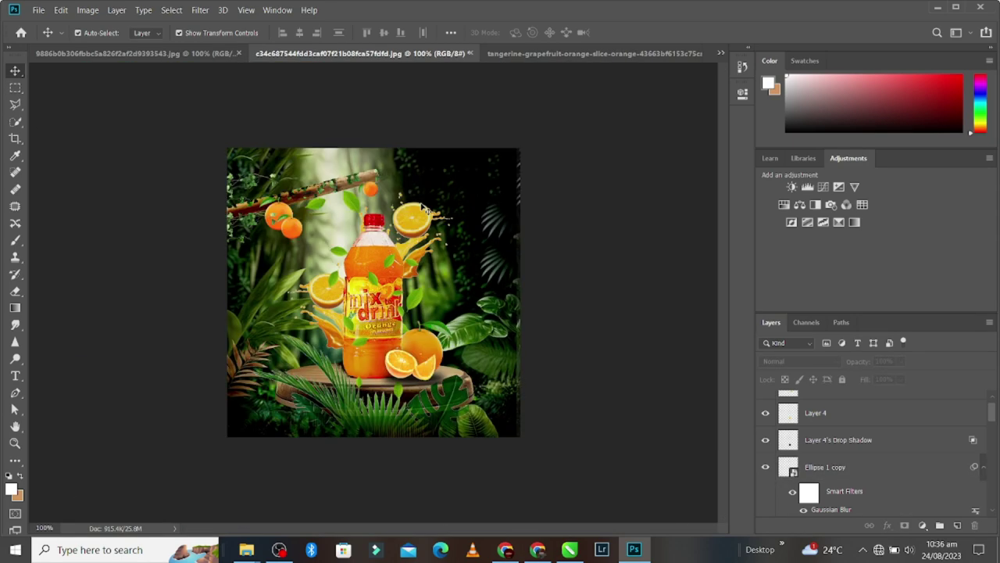